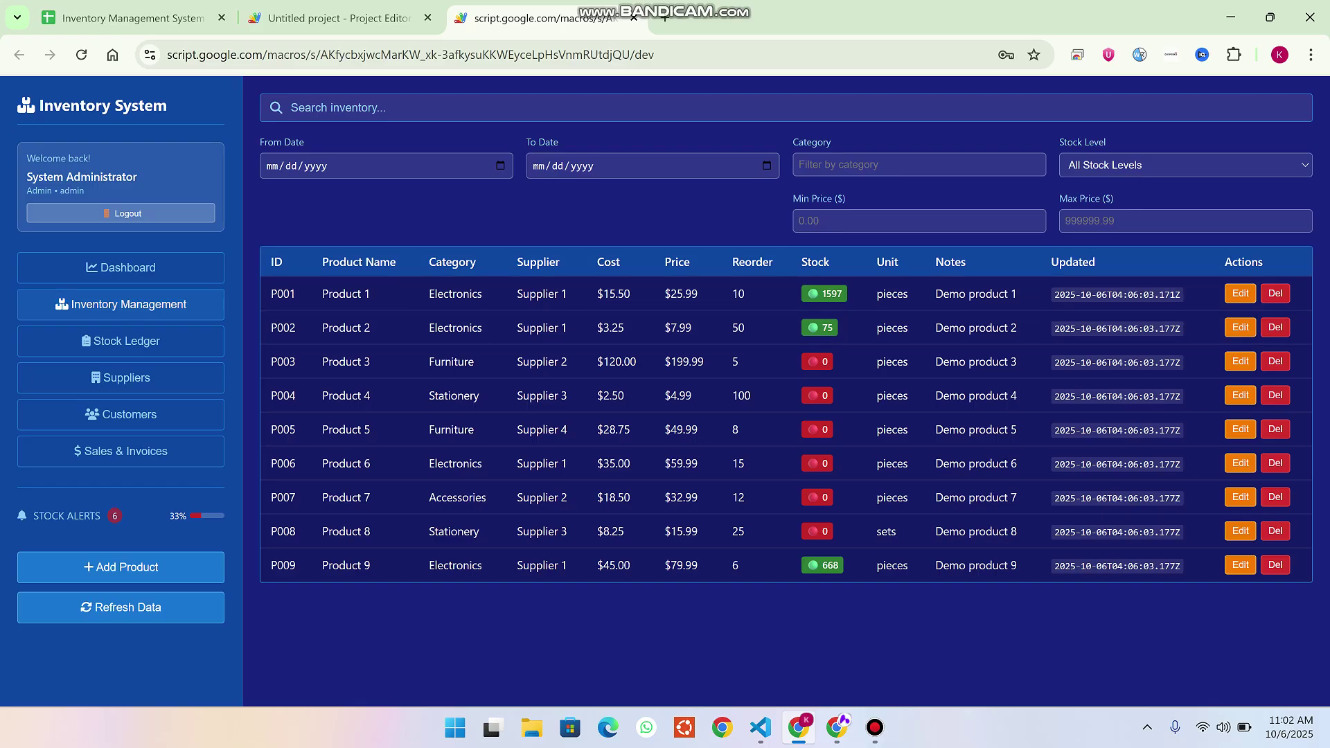
Browse the Stock Ledger, Suppliers, Customers and Sales & Invoices sections in turn.
{"action": "left_click", "coordinate": [121, 340]}
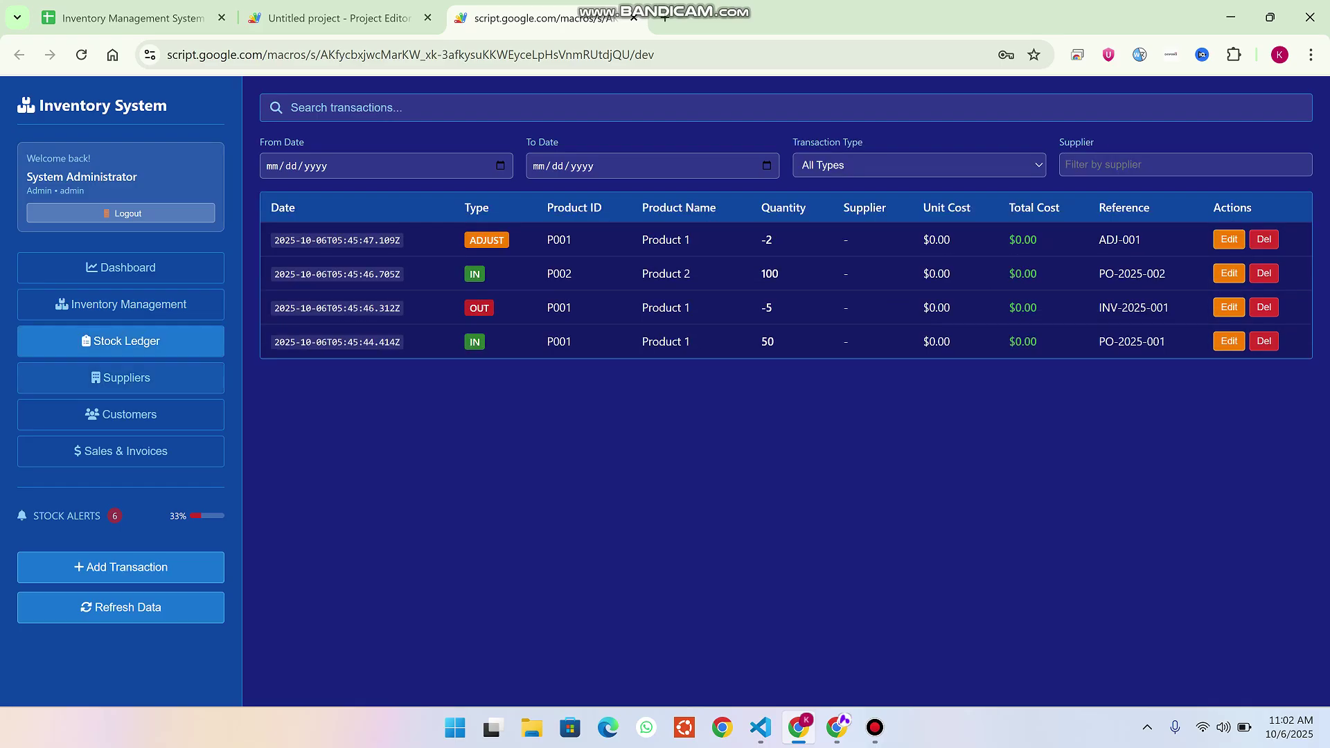
{"action": "left_click", "coordinate": [121, 377]}
{"action": "left_click", "coordinate": [120, 414]}
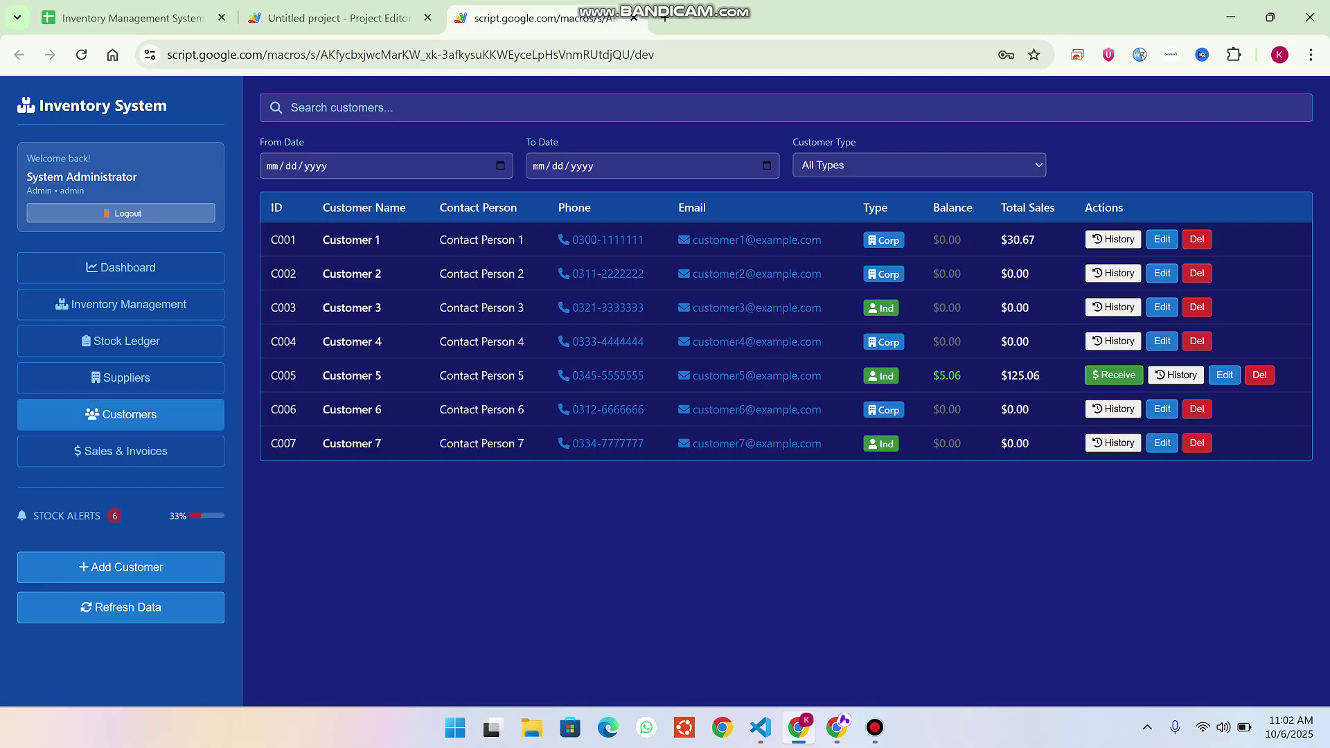
{"action": "left_click", "coordinate": [121, 451]}
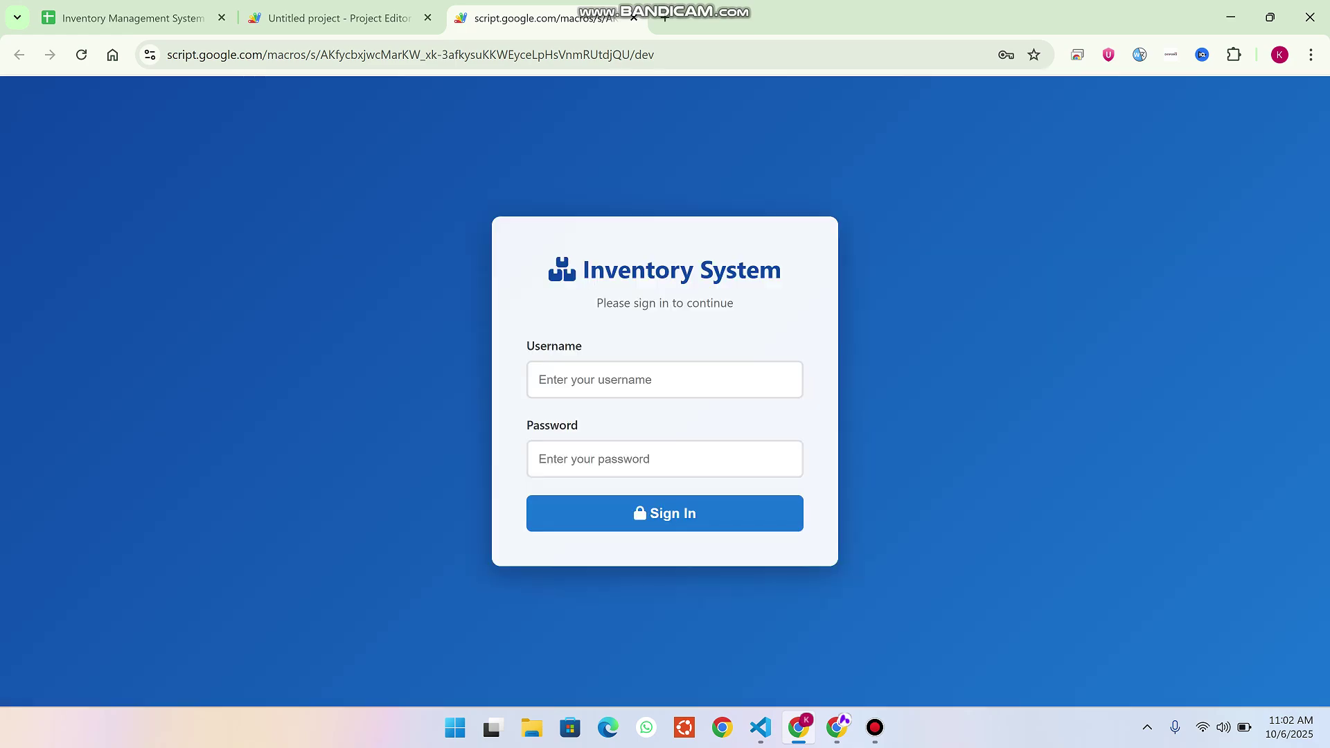
Check the admin username in cell B2 of the spreadsheet's users sheet.
{"action": "left_click", "coordinate": [132, 18]}
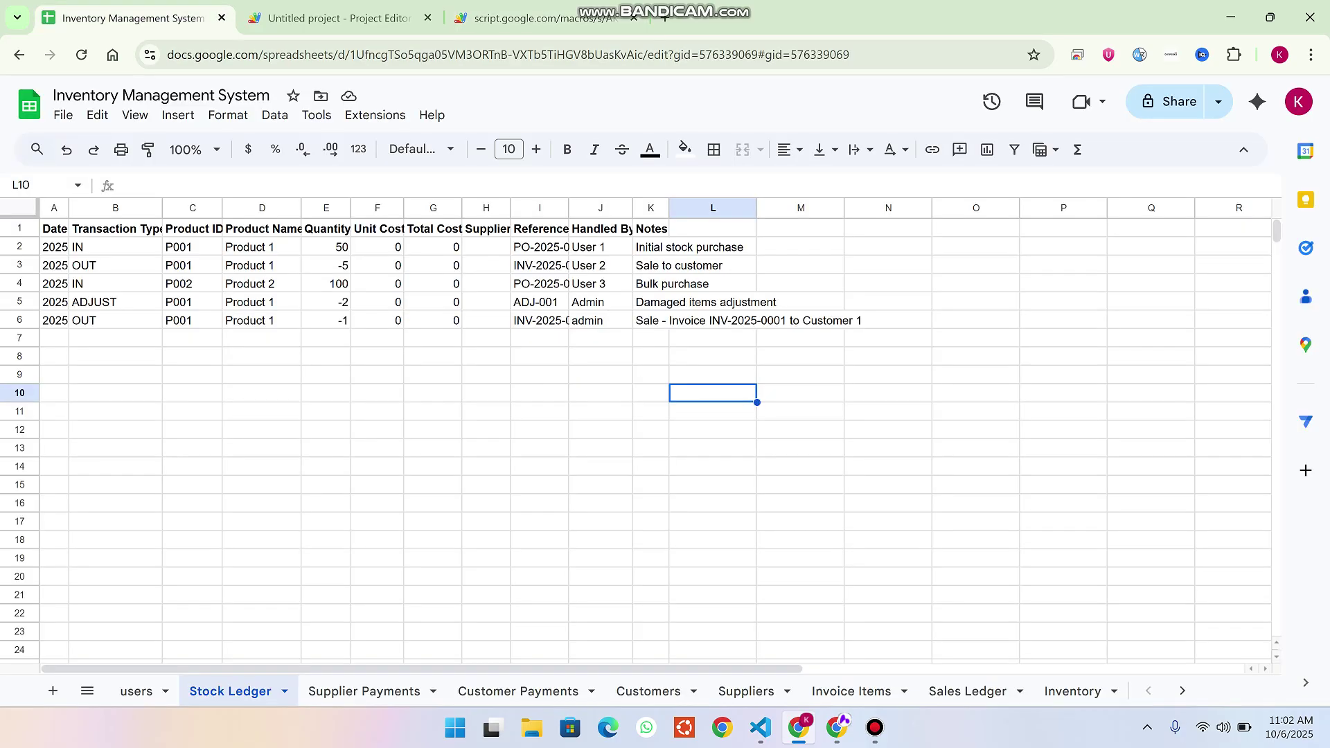
{"action": "left_click", "coordinate": [136, 690]}
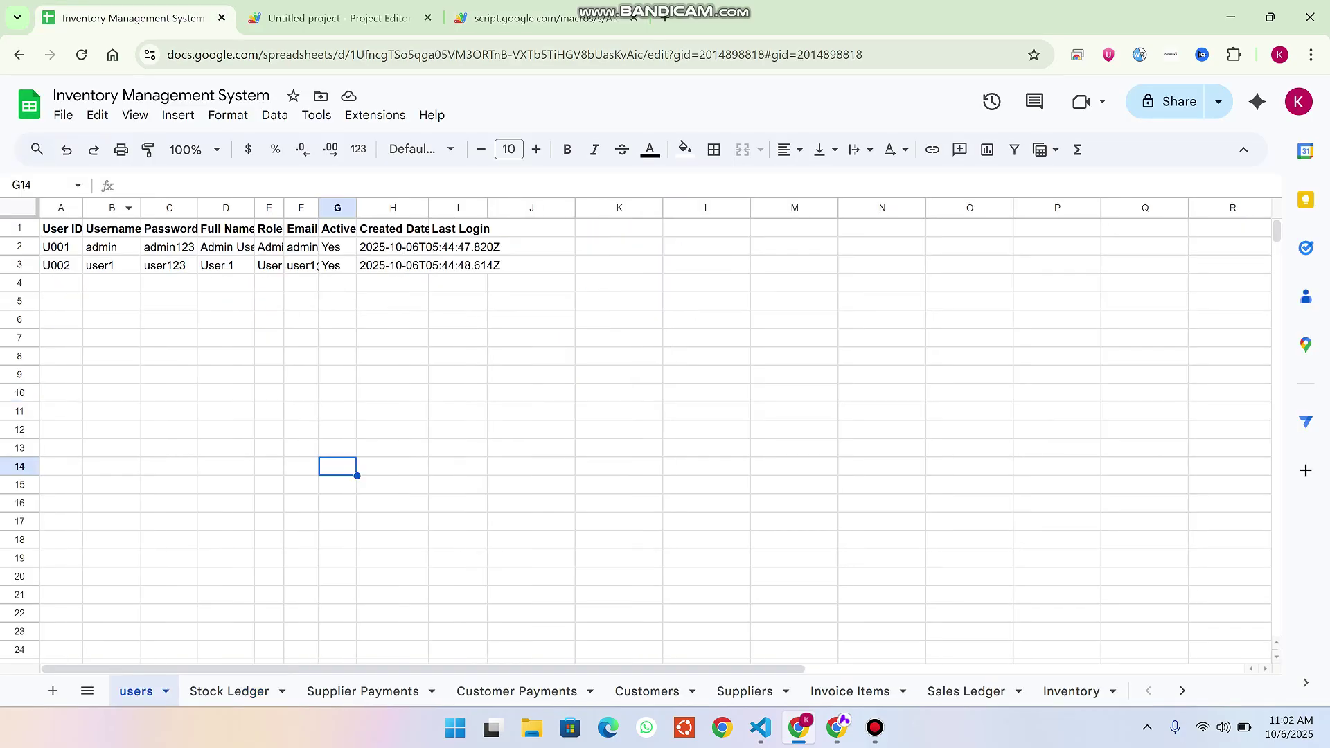
{"action": "left_click", "coordinate": [111, 247]}
Return to the sign-in page and log in with Chrome's saved admin credentials.
{"action": "left_click", "coordinate": [540, 18]}
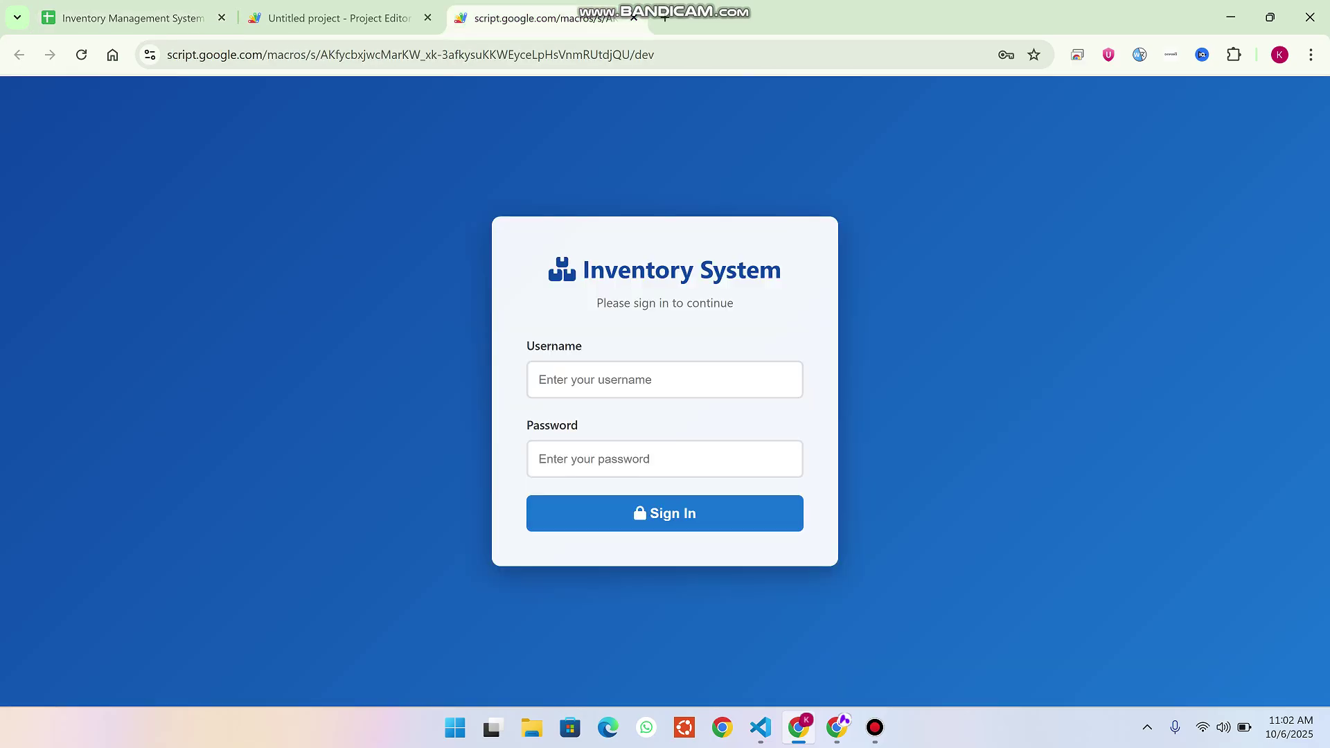
{"action": "left_click", "coordinate": [664, 379]}
{"action": "mouse_move", "coordinate": [900, 384]}
{"action": "key", "text": "Return"}
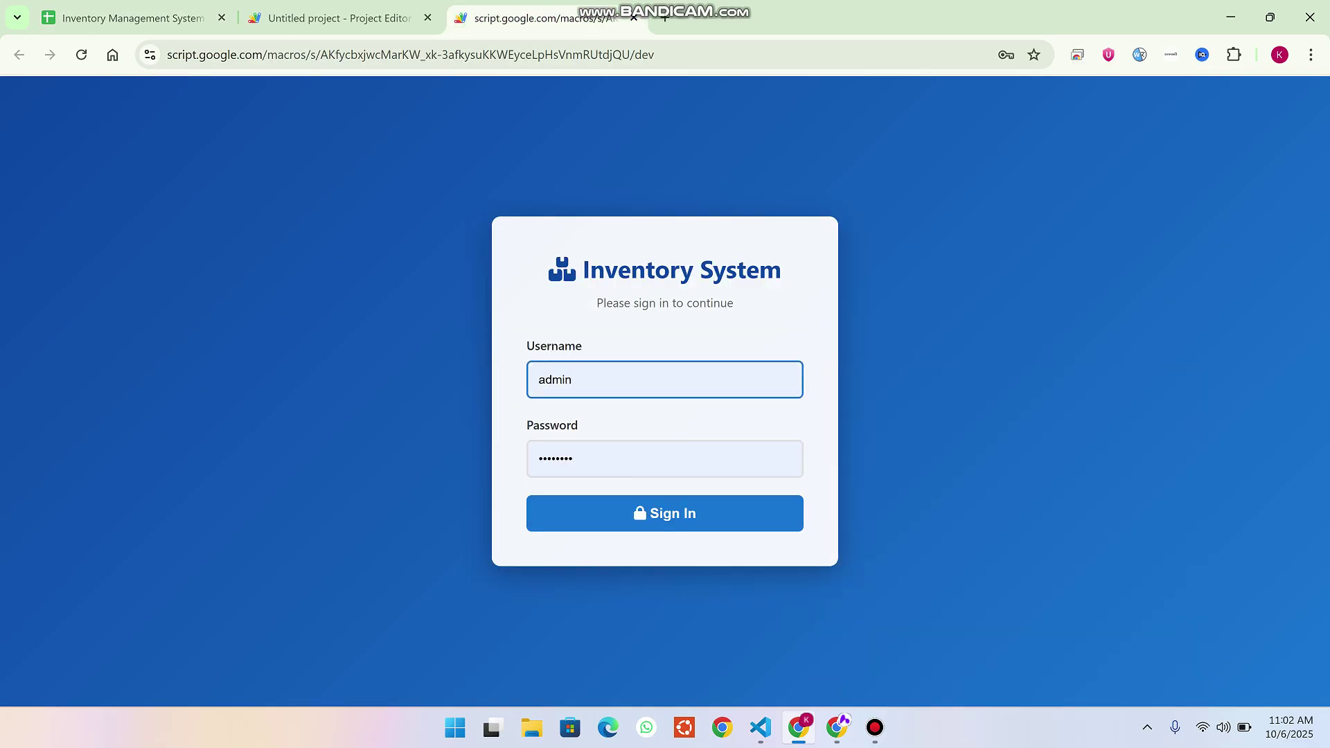
{"action": "key", "text": "Return"}
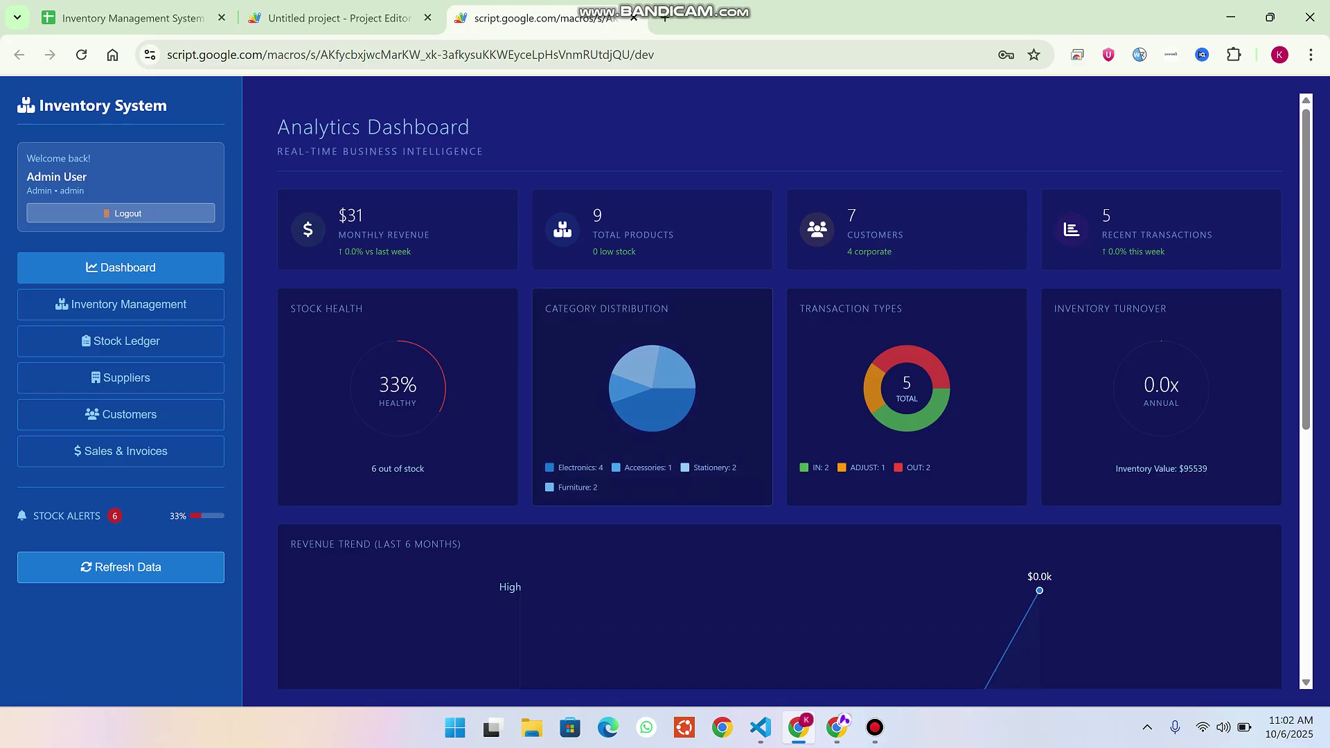
Scroll the dashboard, highlighting the 6 out-of-stock note, and open Inventory Management.
{"action": "scroll", "coordinate": [779, 391], "scroll_direction": "down", "scroll_amount": 6}
{"action": "scroll", "coordinate": [779, 391], "scroll_direction": "up", "scroll_amount": 6}
{"action": "left_click_drag", "start_coordinate": [425, 469], "coordinate": [372, 469]}
{"action": "left_click_drag", "start_coordinate": [903, 308], "coordinate": [800, 308]}
{"action": "scroll", "coordinate": [779, 391], "scroll_direction": "down", "scroll_amount": 6}
{"action": "scroll", "coordinate": [779, 391], "scroll_direction": "up", "scroll_amount": 2}
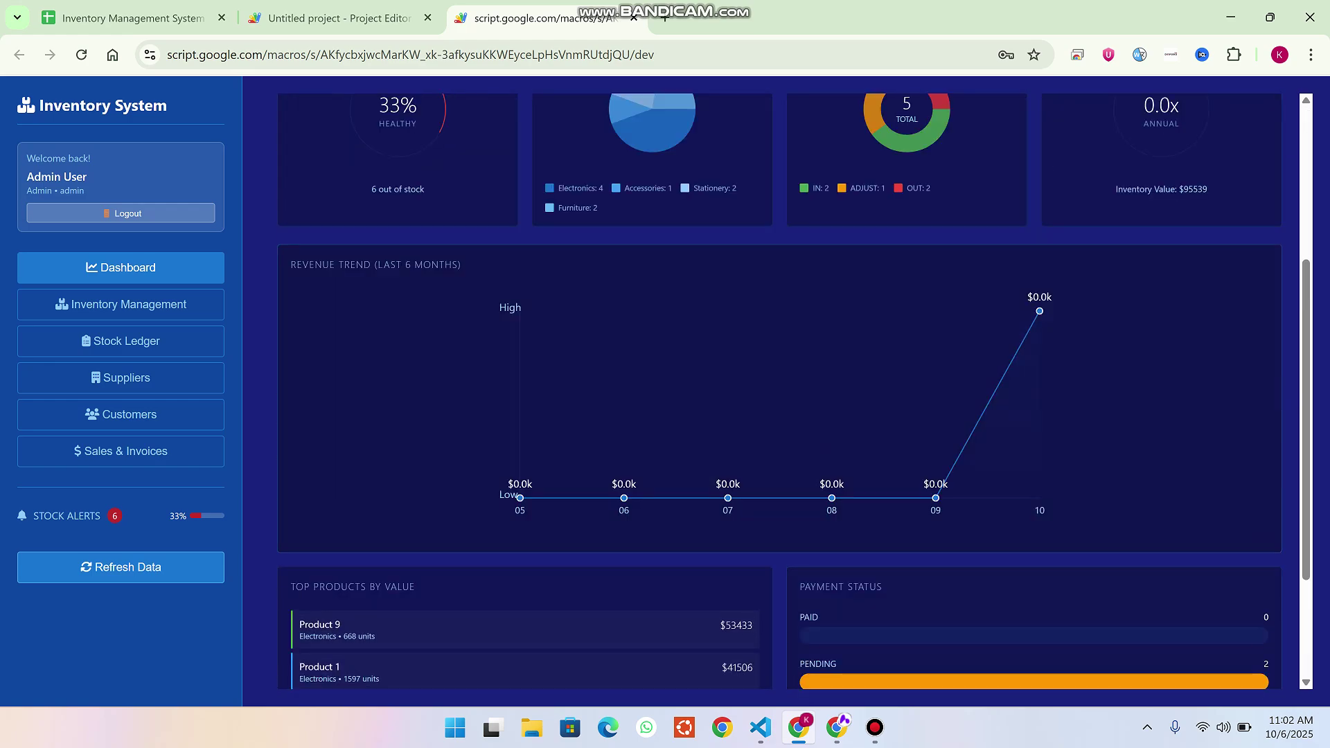
{"action": "scroll", "coordinate": [779, 391], "scroll_direction": "down", "scroll_amount": 2}
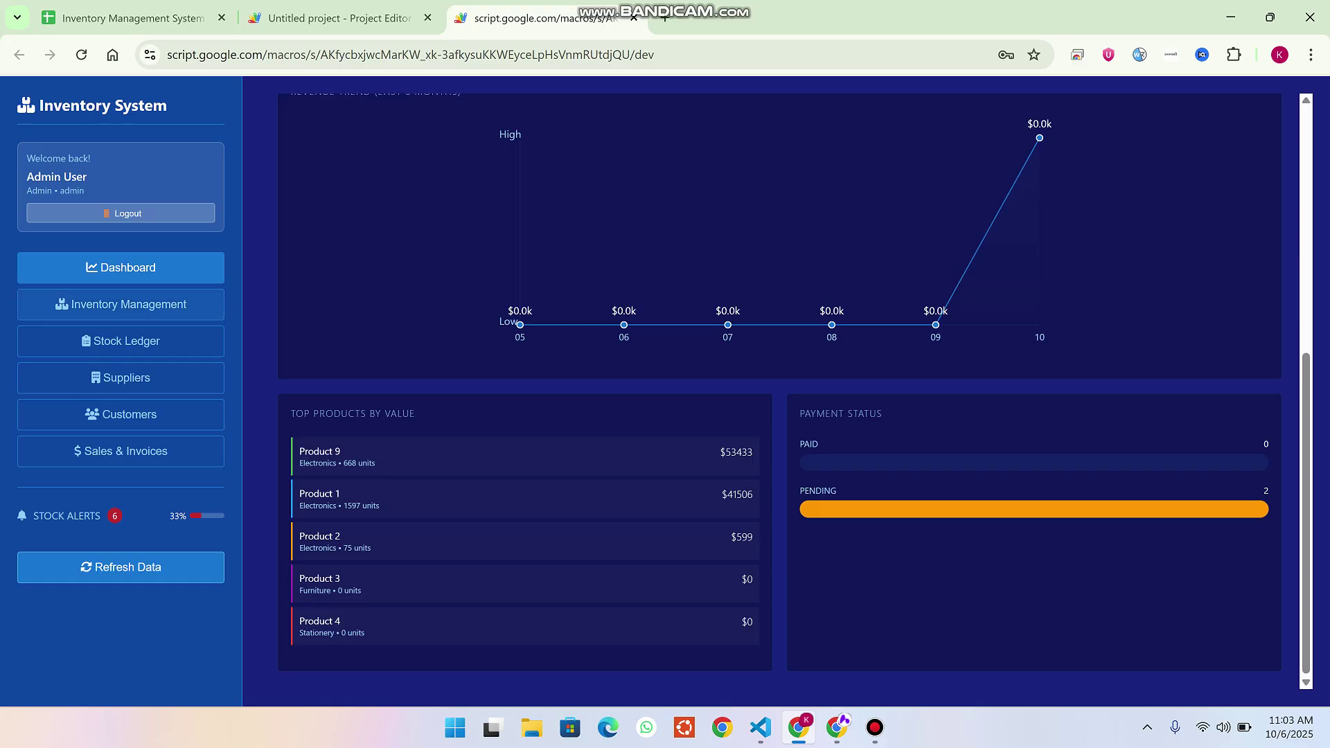
{"action": "left_click", "coordinate": [120, 304]}
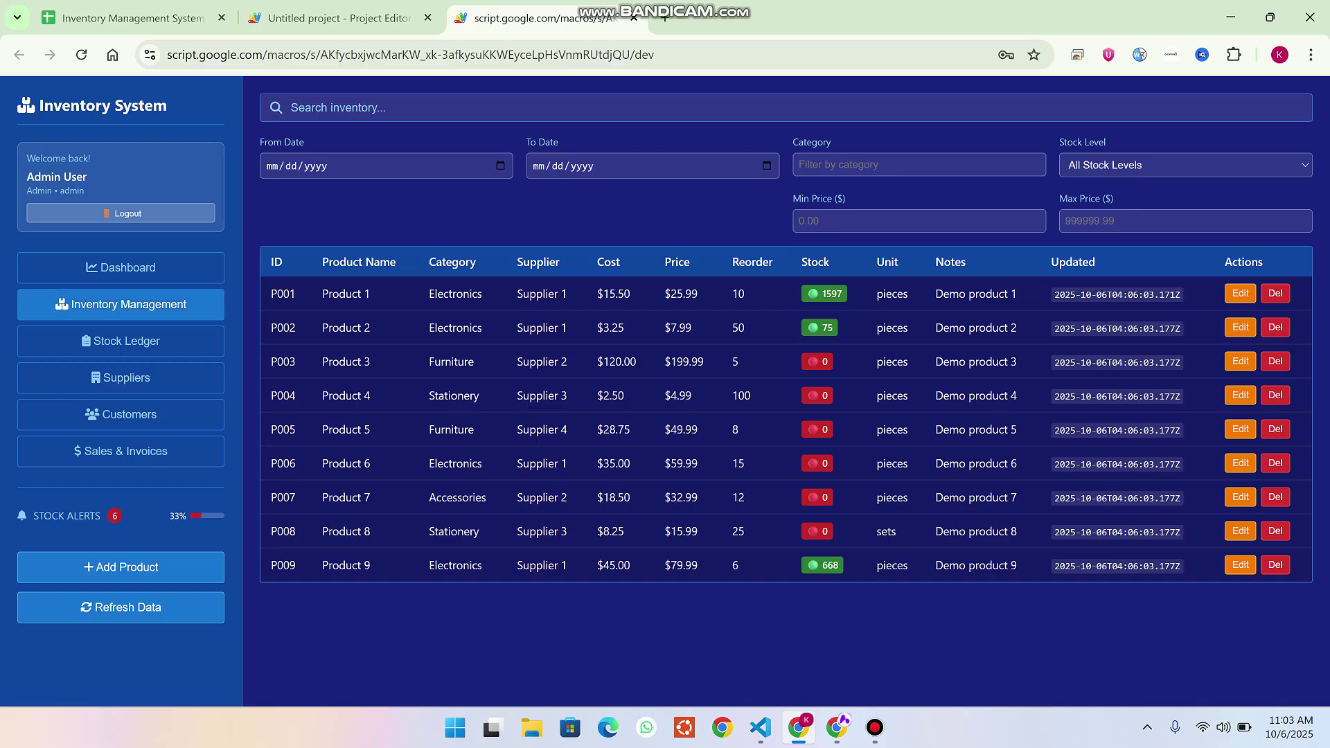
{"action": "left_click", "coordinate": [415, 107]}
{"action": "type", "text": "lkk"}
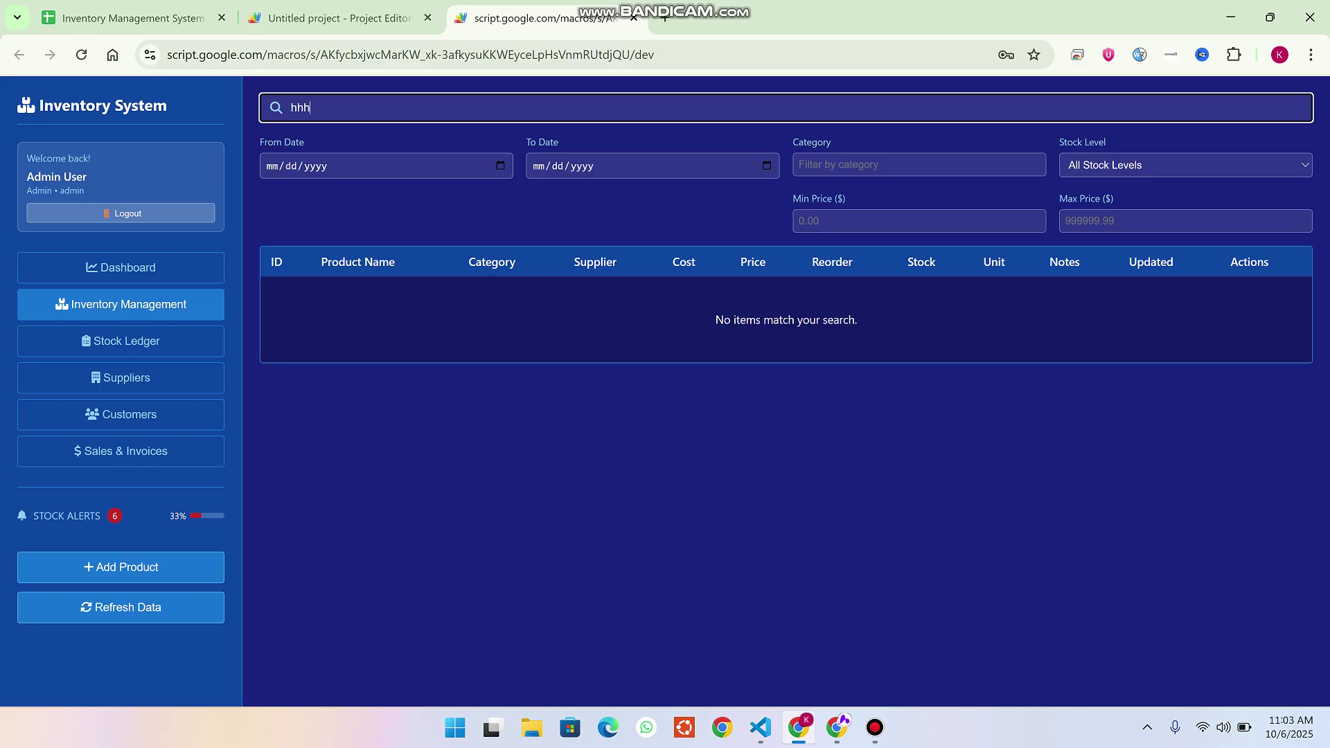
{"action": "key", "text": "BackSpace"}
{"action": "key", "text": "BackSpace"}
{"action": "key", "text": "BackSpace"}
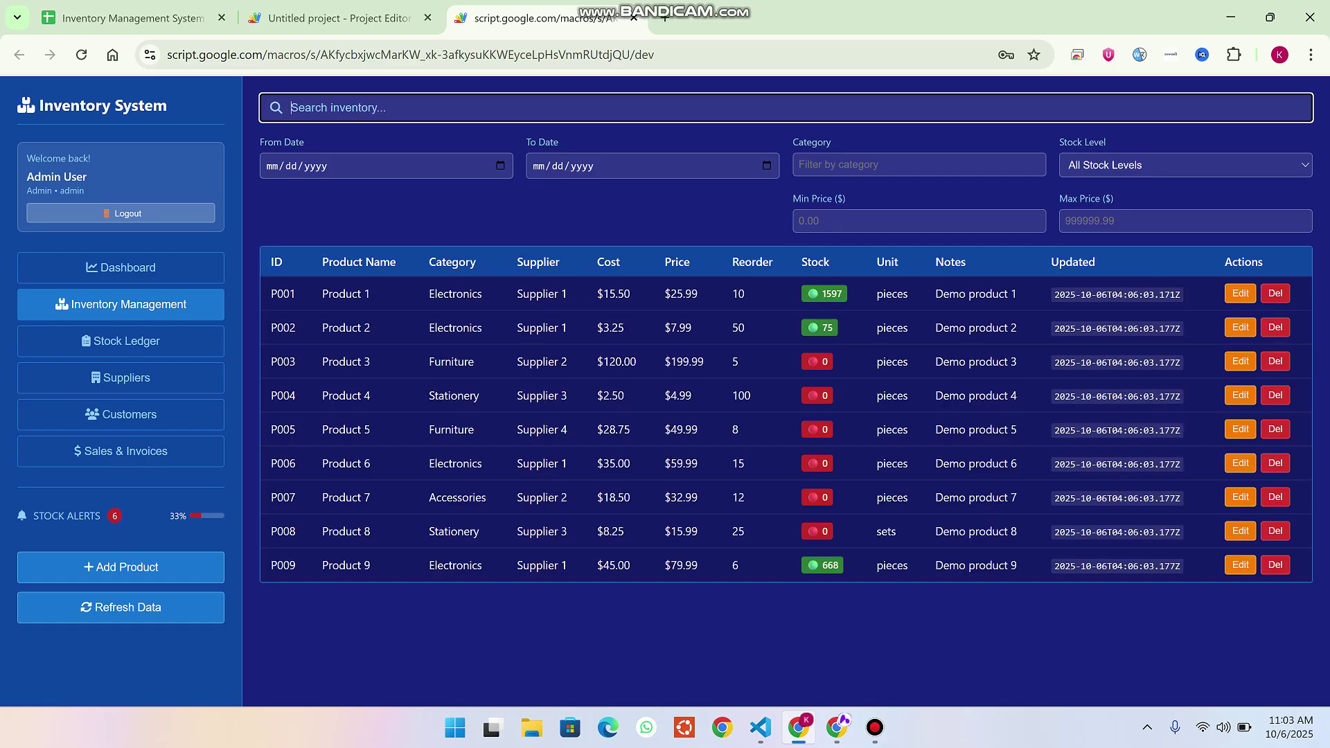
{"action": "left_click", "coordinate": [918, 164]}
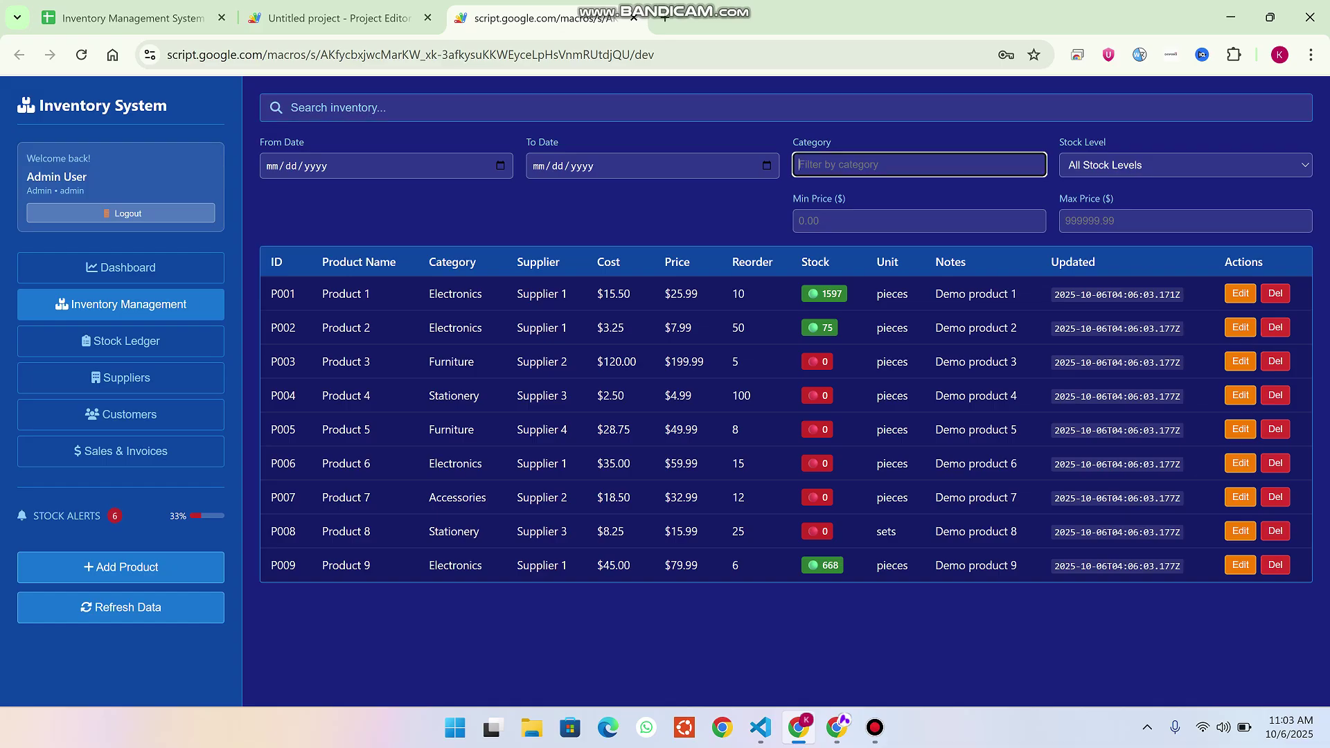
{"action": "left_click", "coordinate": [1185, 165]}
{"action": "left_click", "coordinate": [1108, 202]}
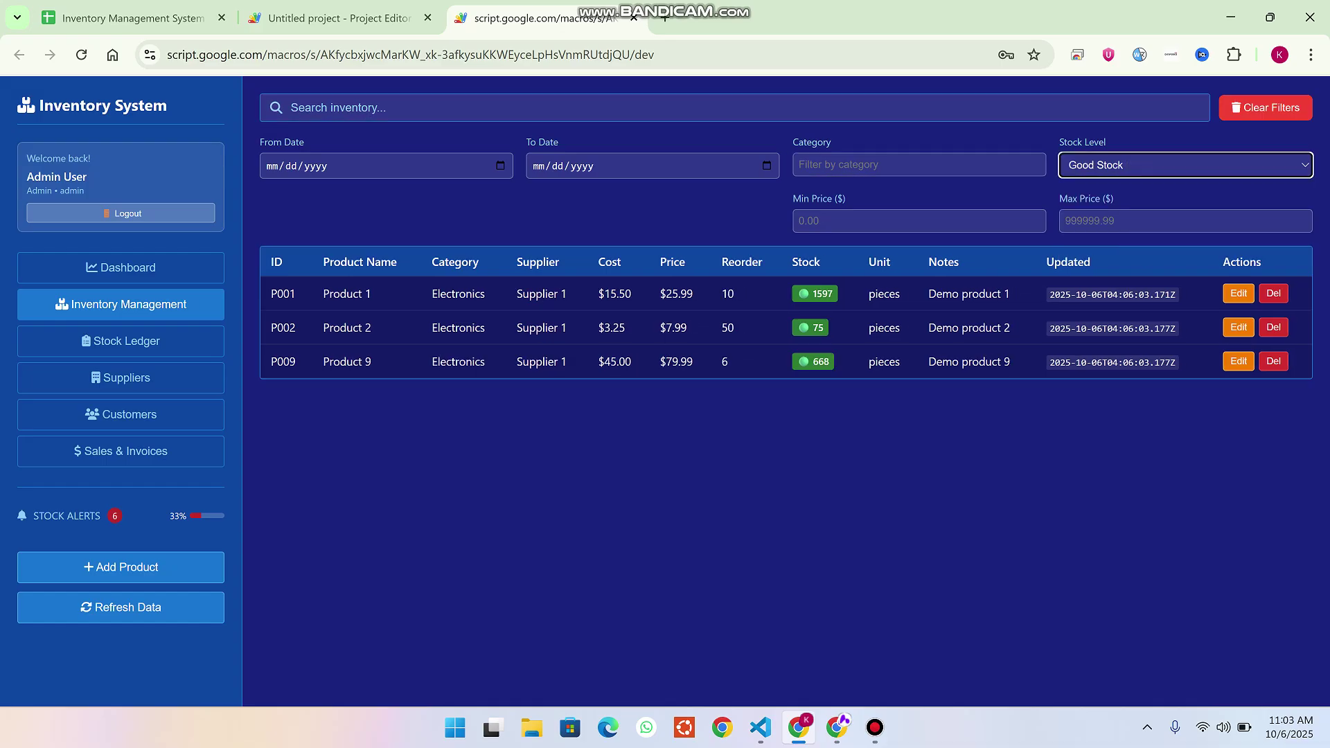
{"action": "left_click", "coordinate": [1185, 165]}
{"action": "left_click", "coordinate": [1108, 227]}
{"action": "left_click", "coordinate": [1185, 165]}
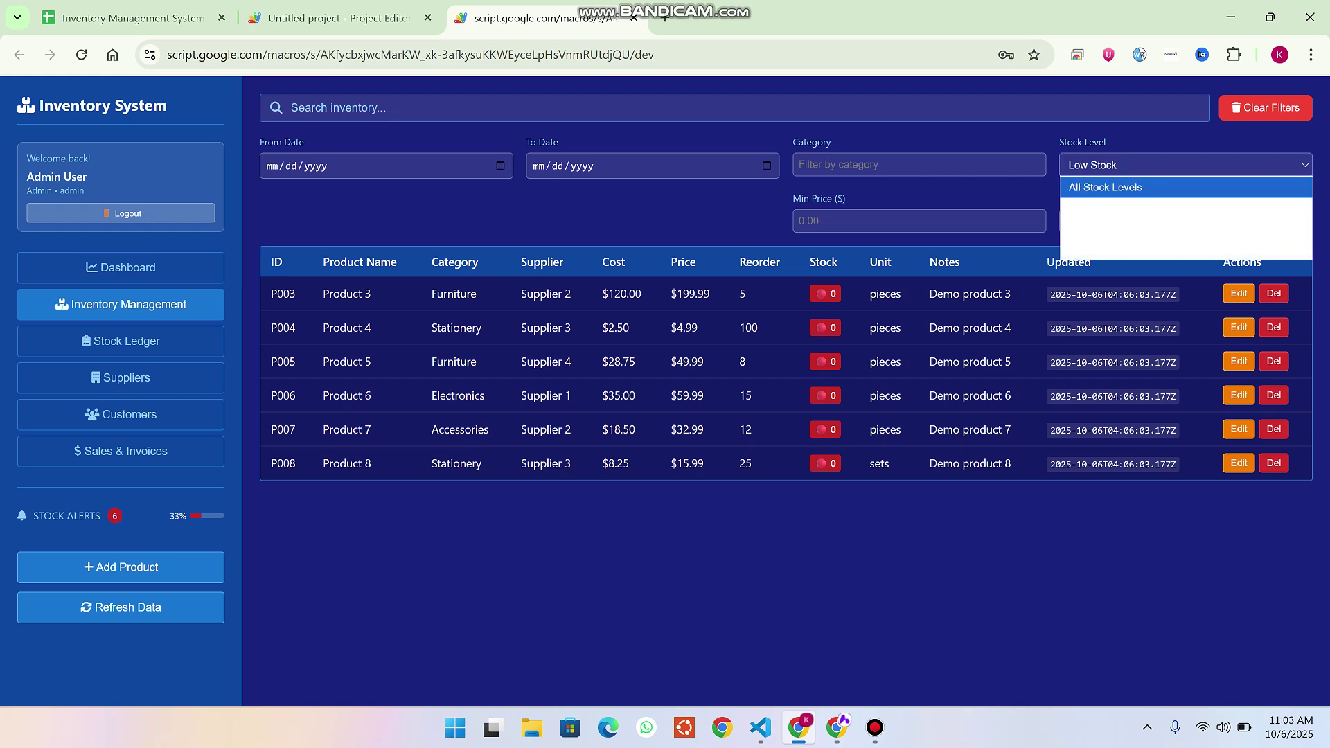
{"action": "left_click", "coordinate": [1108, 250]}
{"action": "left_click", "coordinate": [1185, 165]}
{"action": "left_click", "coordinate": [1108, 208]}
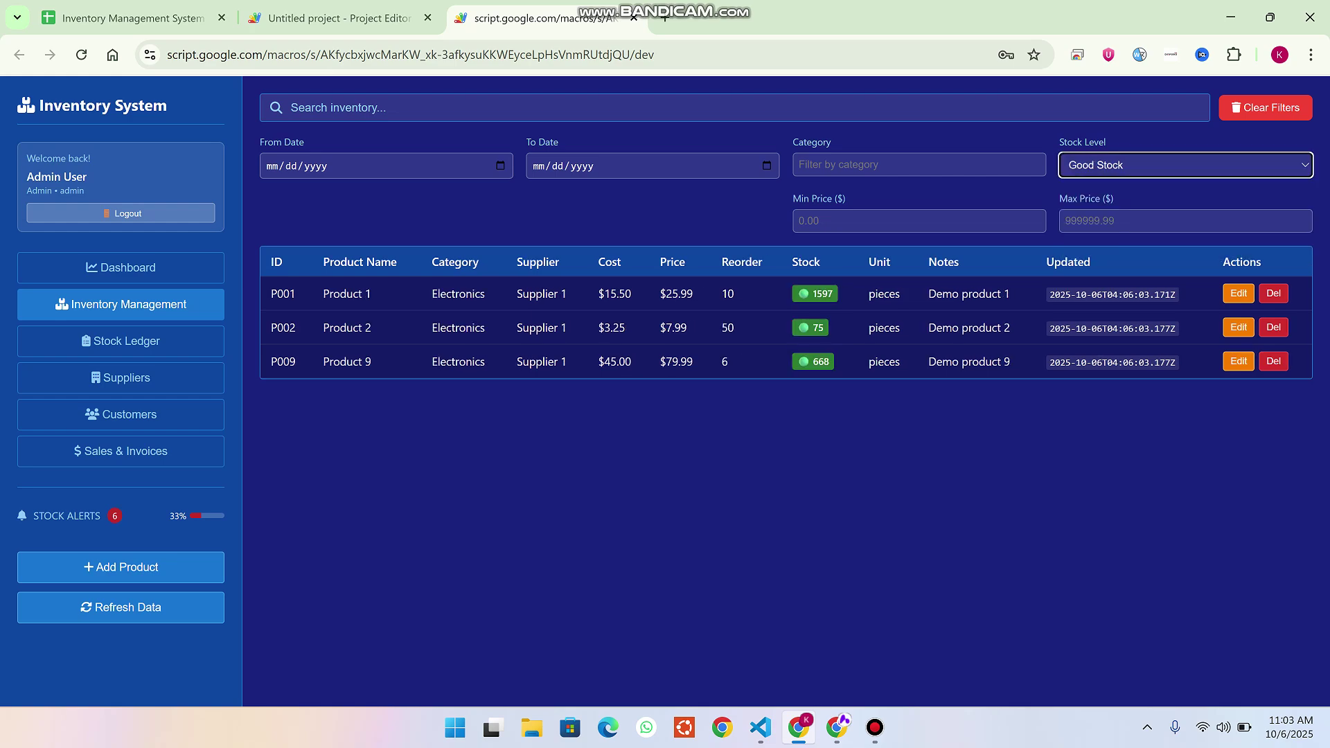
{"action": "left_click", "coordinate": [1185, 165]}
{"action": "left_click", "coordinate": [1108, 187]}
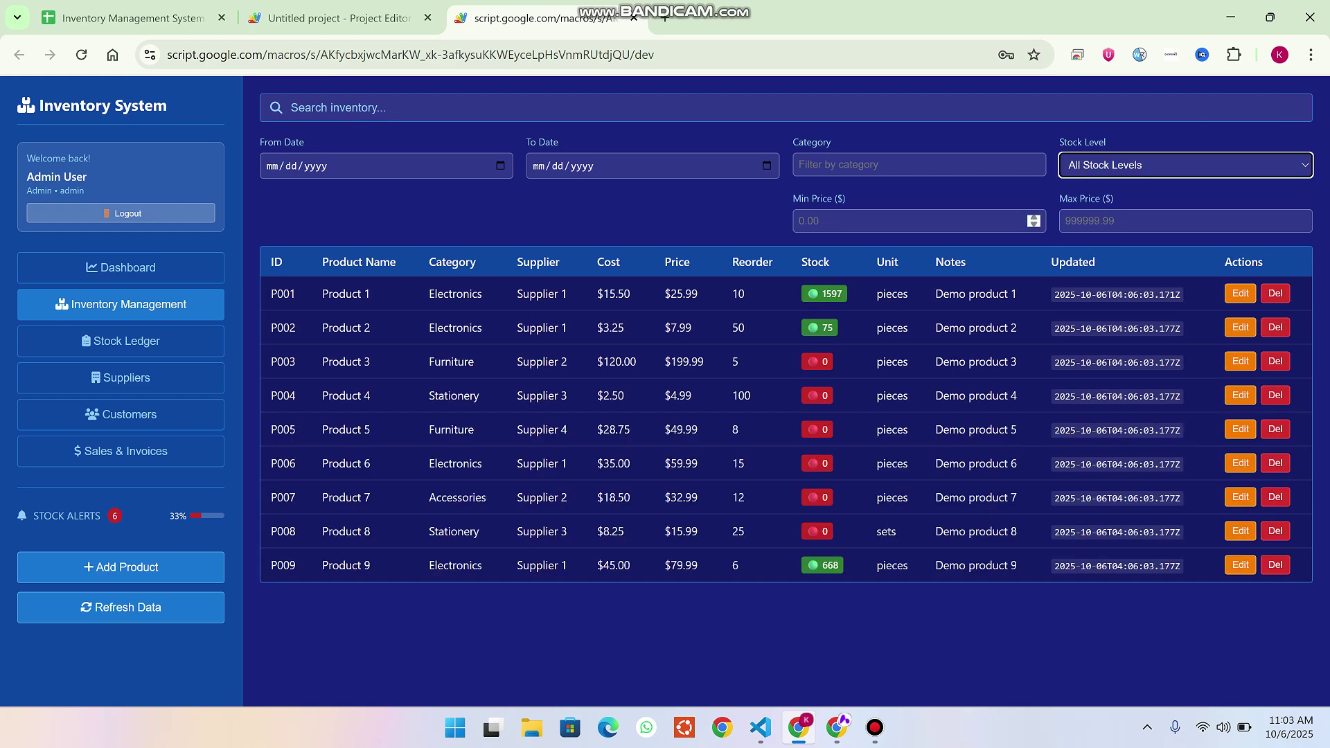
{"action": "key", "text": "Tab"}
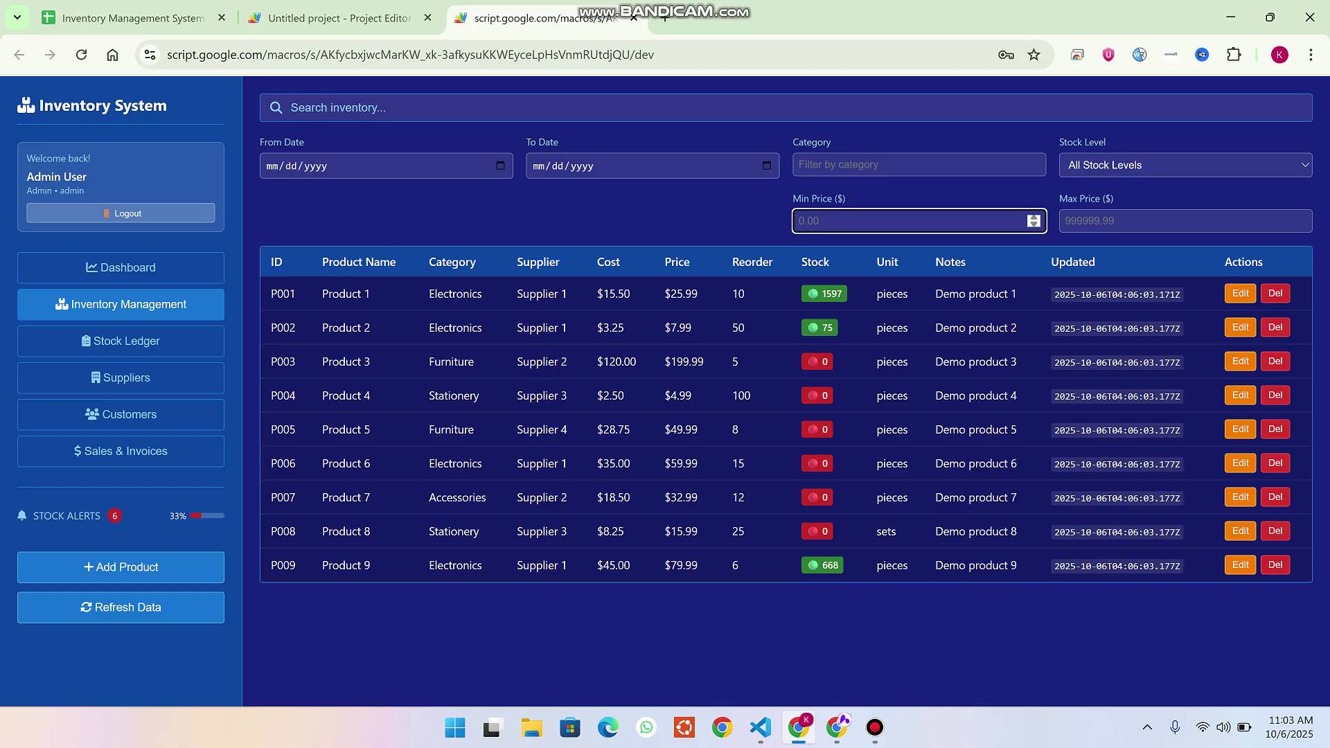
{"action": "type", "text": "2"}
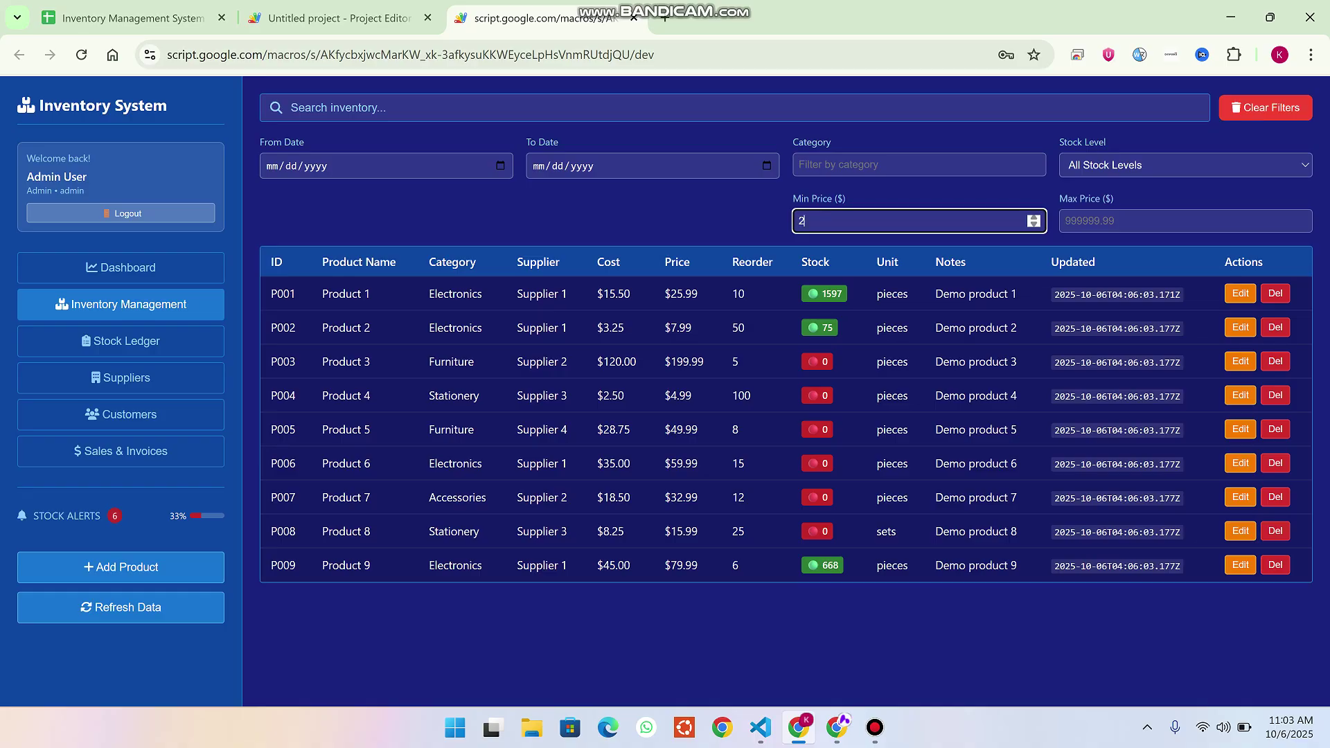
{"action": "left_click", "coordinate": [1177, 220]}
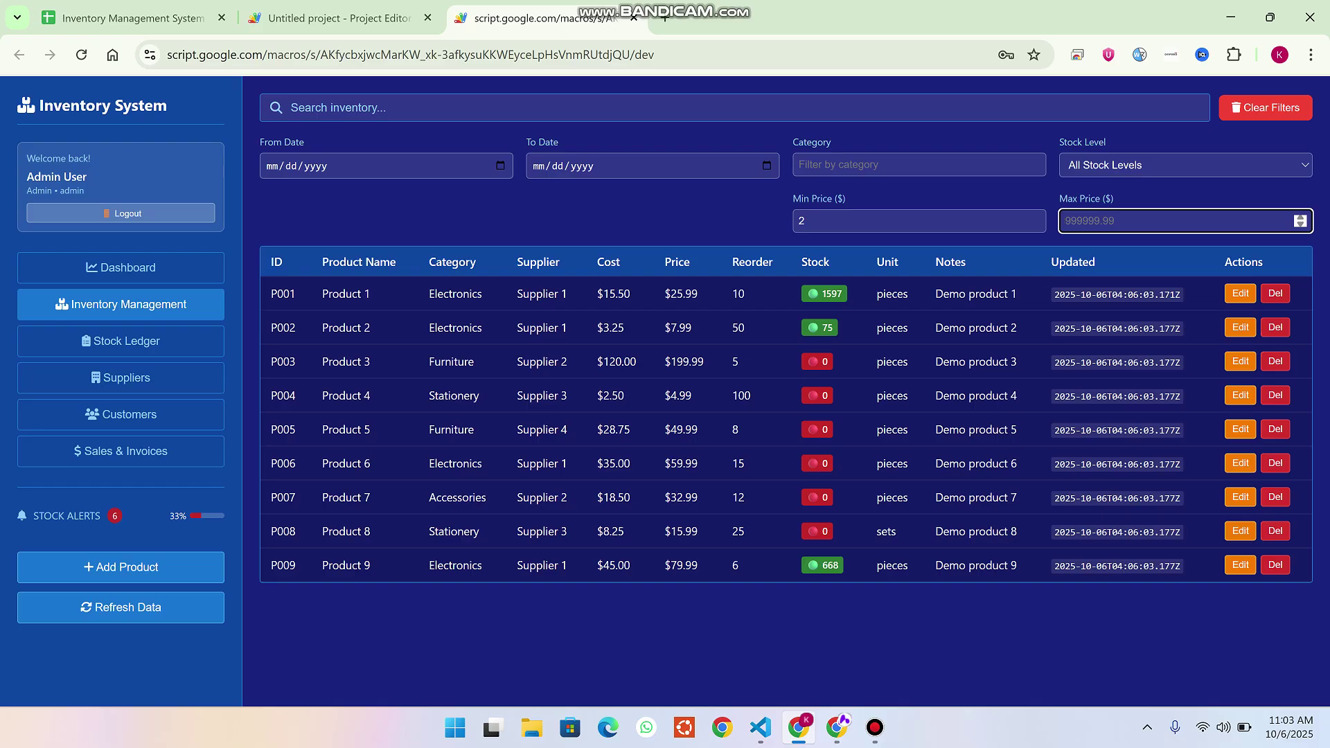
{"action": "type", "text": "5"}
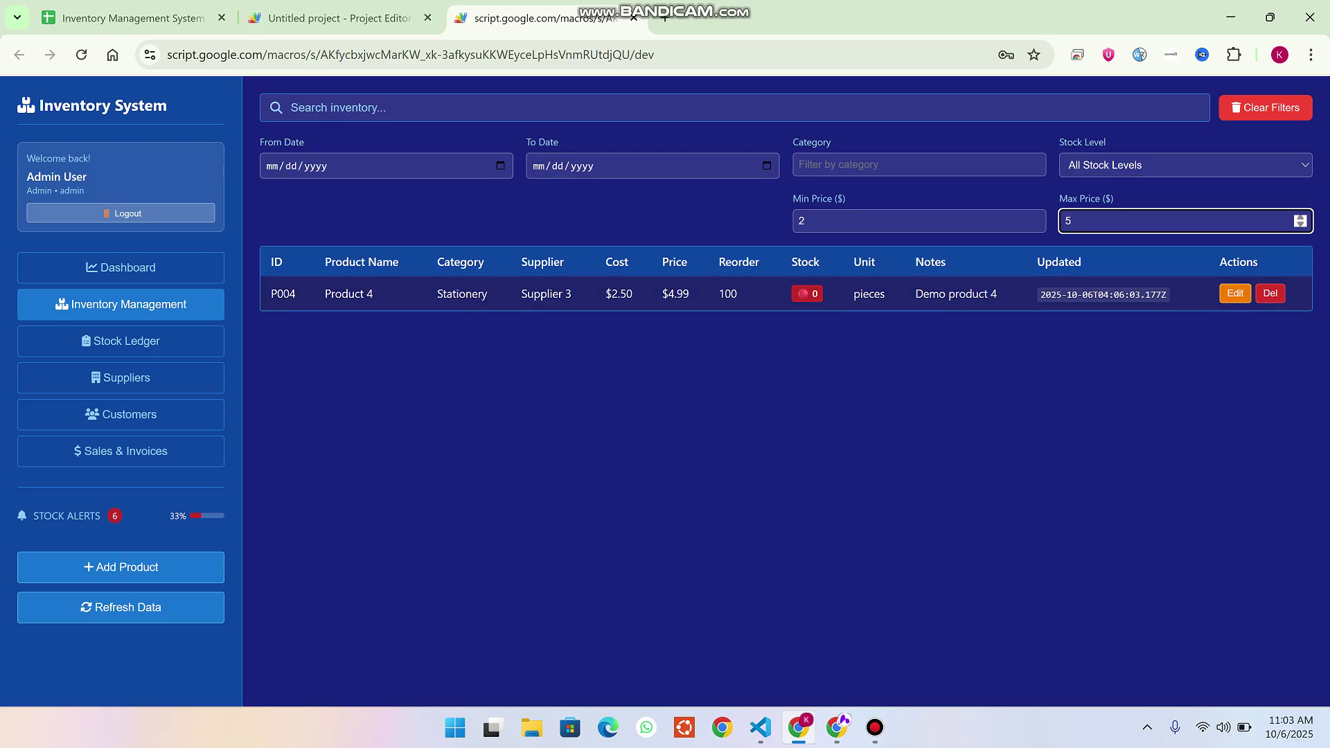
{"action": "left_click", "coordinate": [1265, 108]}
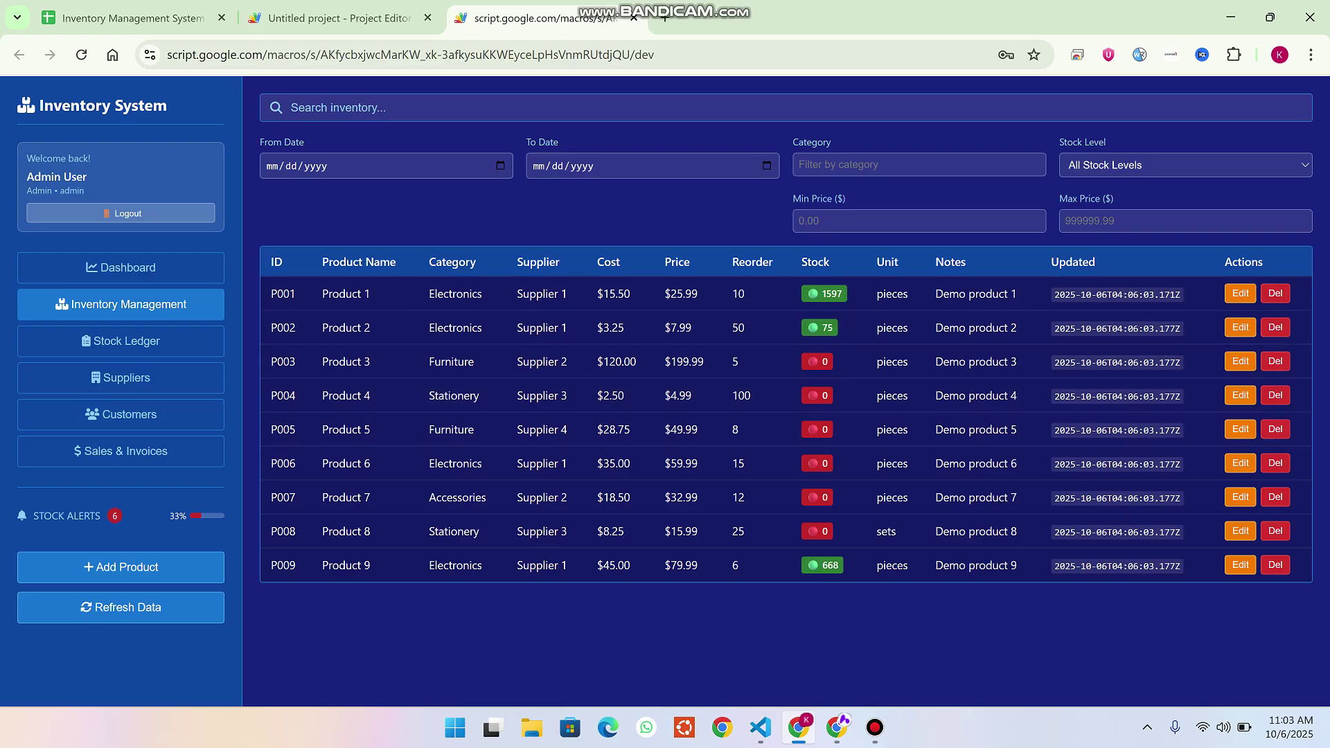
Start a new product named 'Appscript' in category 'Code' with supplier S002.
{"action": "left_click", "coordinate": [120, 567]}
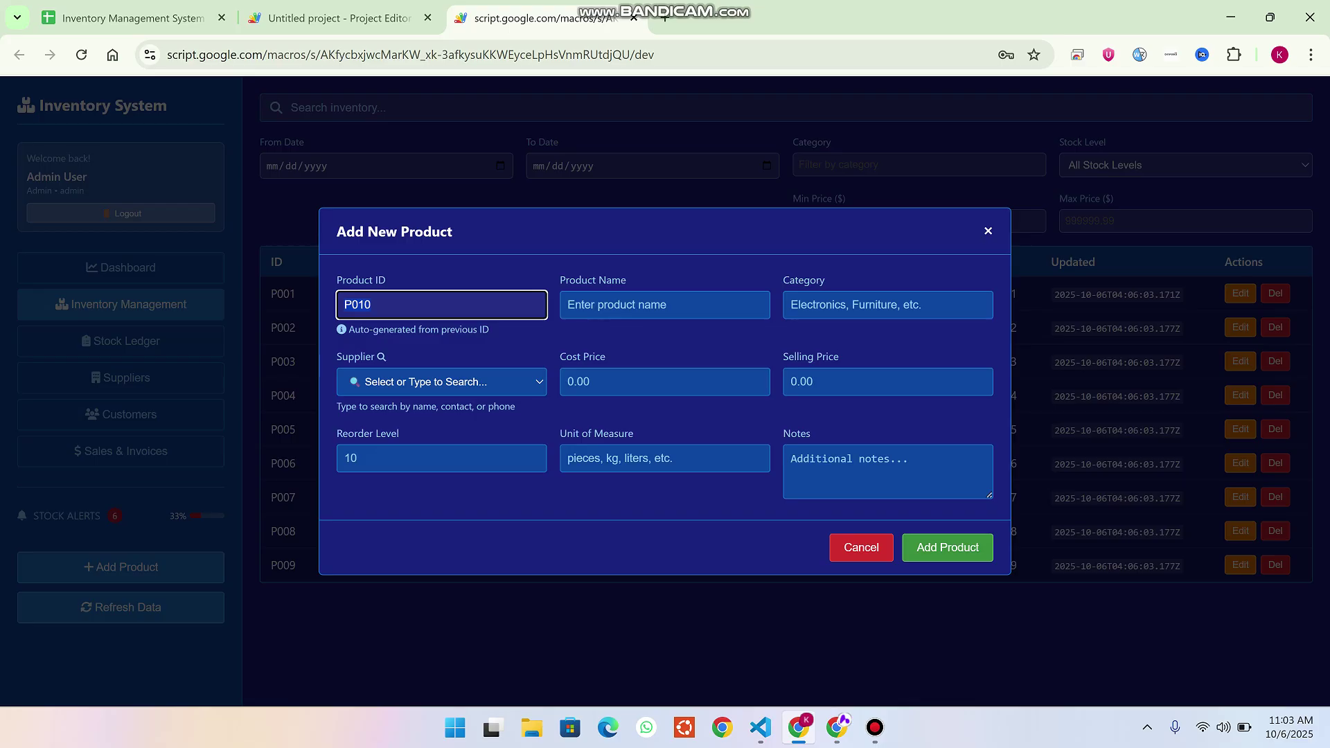
{"action": "key", "text": "Escape"}
{"action": "left_click", "coordinate": [121, 567]}
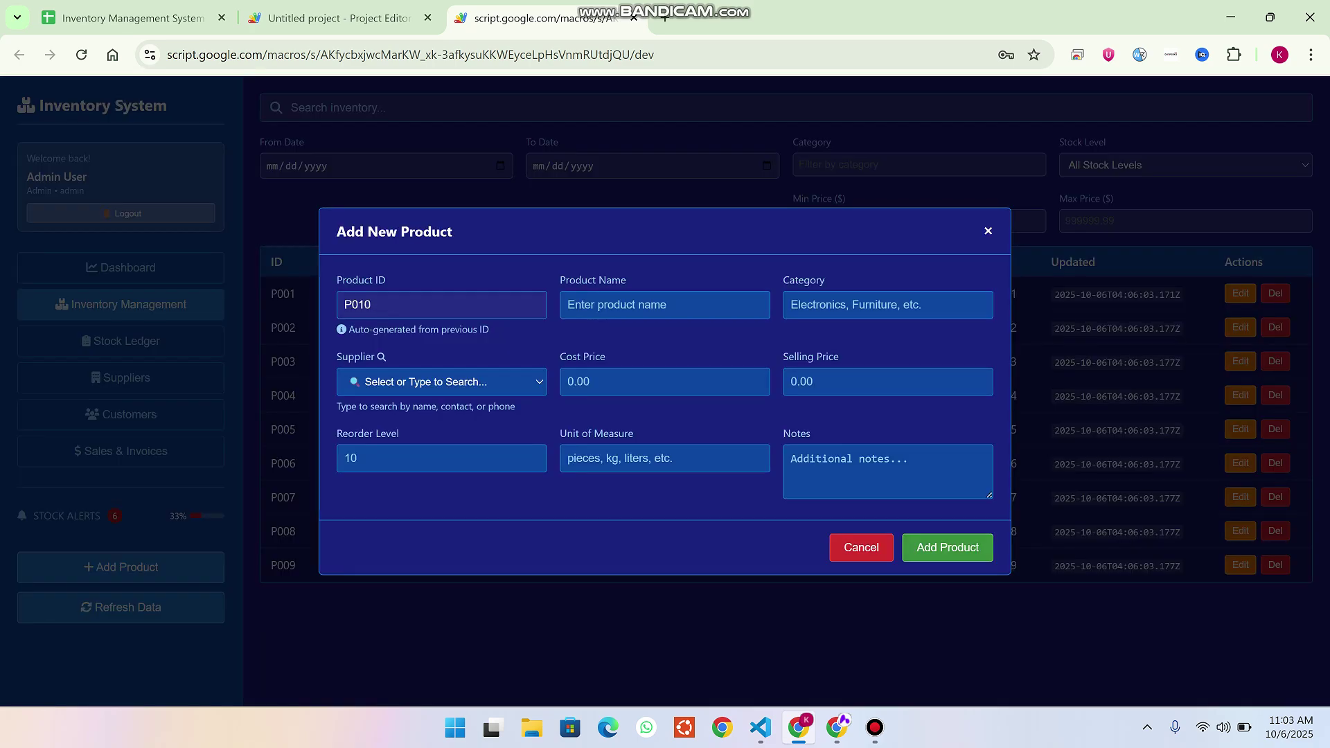
{"action": "left_click", "coordinate": [665, 304]}
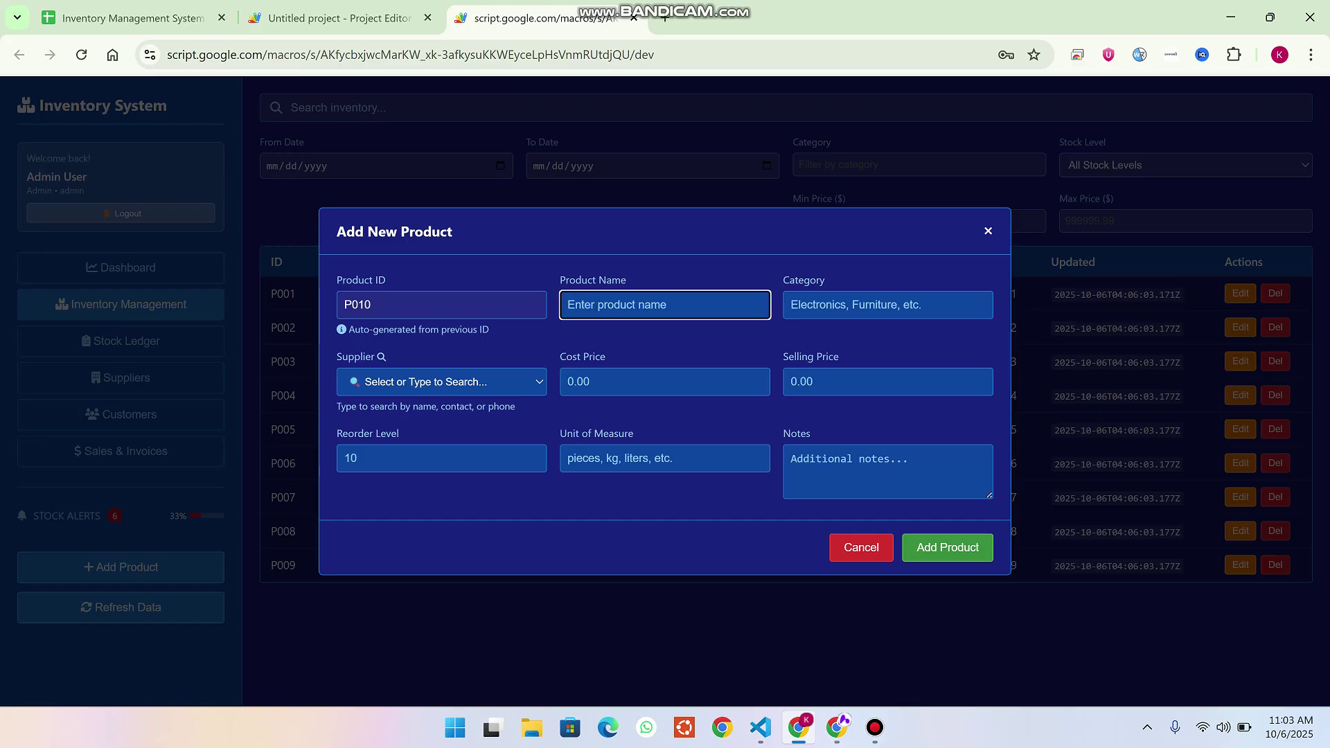
{"action": "type", "text": "Appscript"}
{"action": "left_click", "coordinate": [888, 304]}
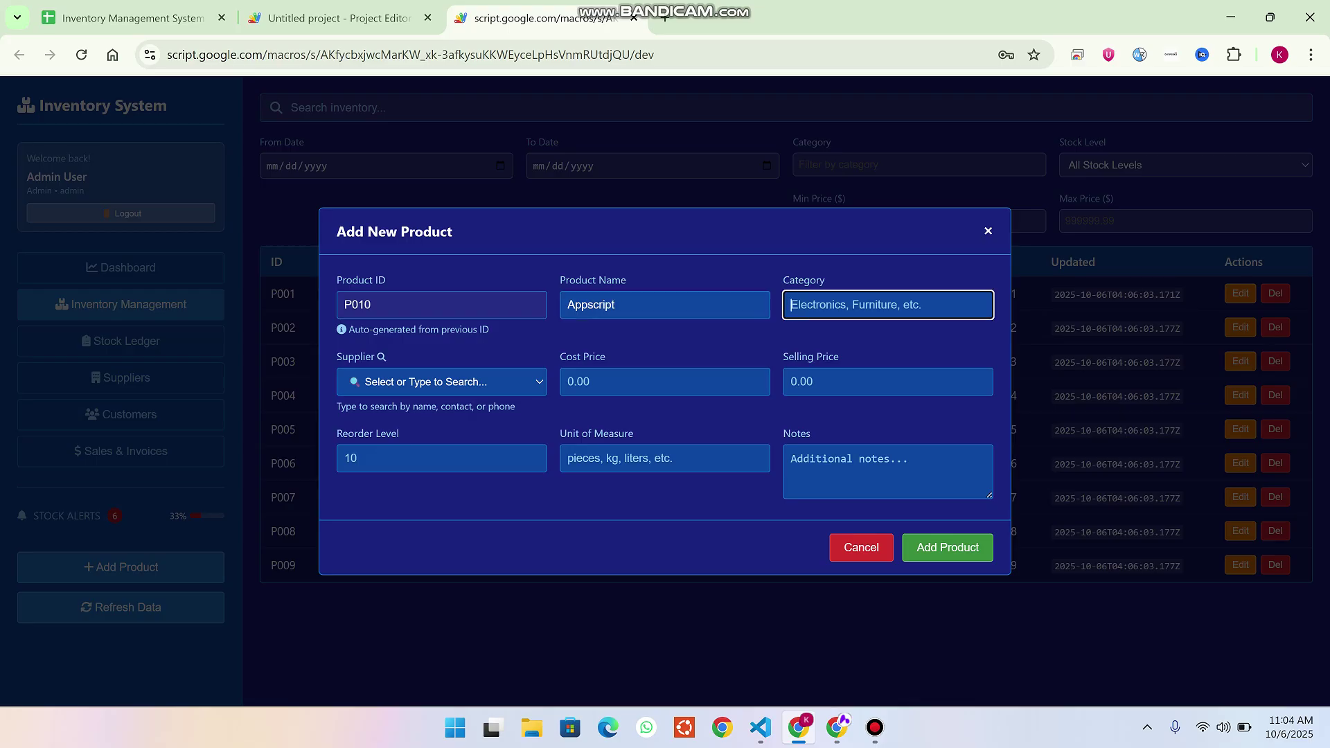
{"action": "type", "text": "Code"}
{"action": "left_click", "coordinate": [441, 382]}
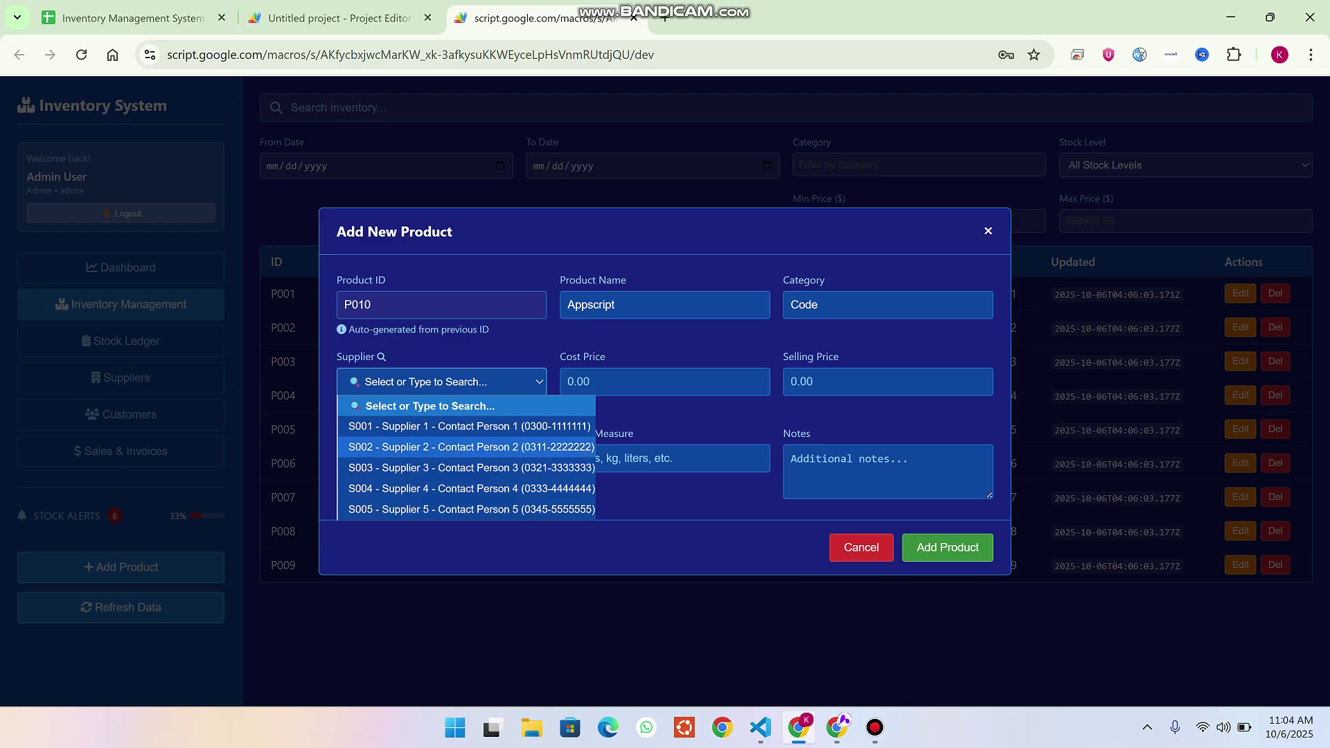
{"action": "left_click", "coordinate": [440, 447]}
Enter cost 5, price 10, reorder level 50, unit 'peices', and save product P010.
{"action": "left_click", "coordinate": [566, 382]}
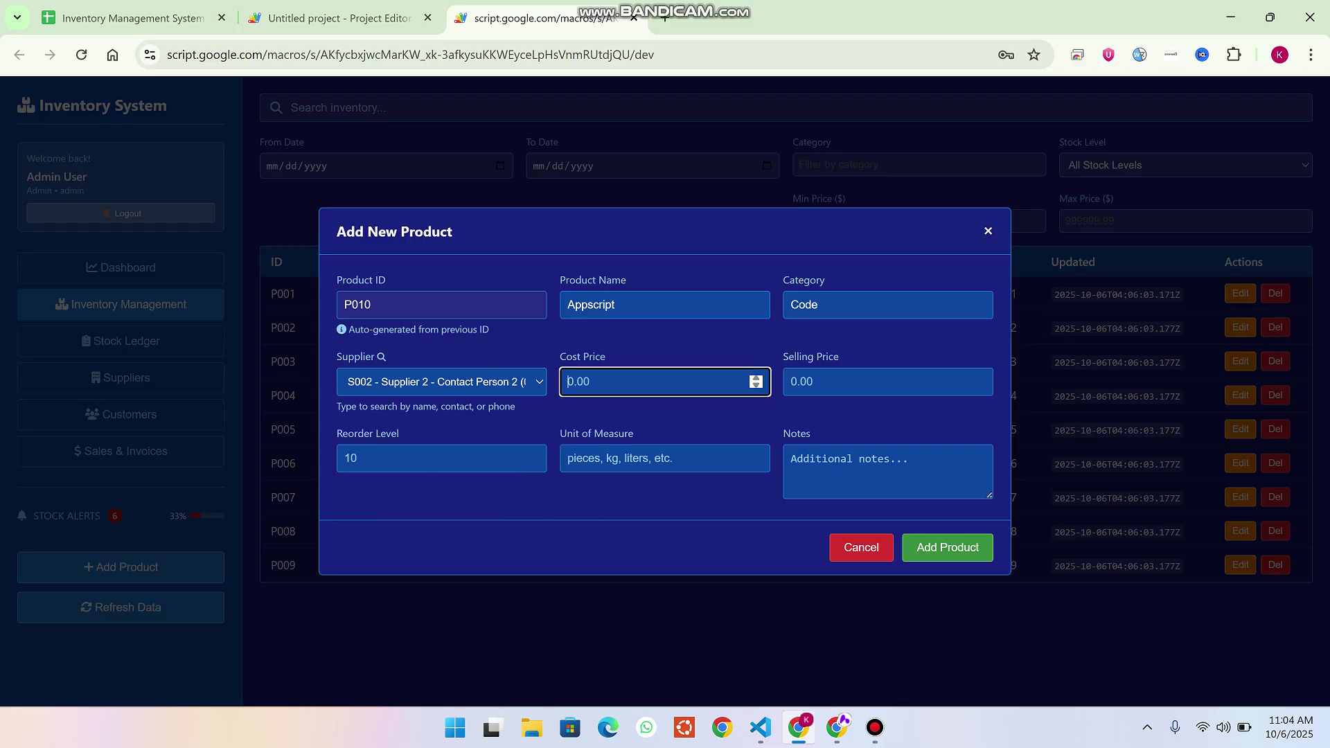
{"action": "type", "text": "5"}
{"action": "left_click", "coordinate": [792, 381]}
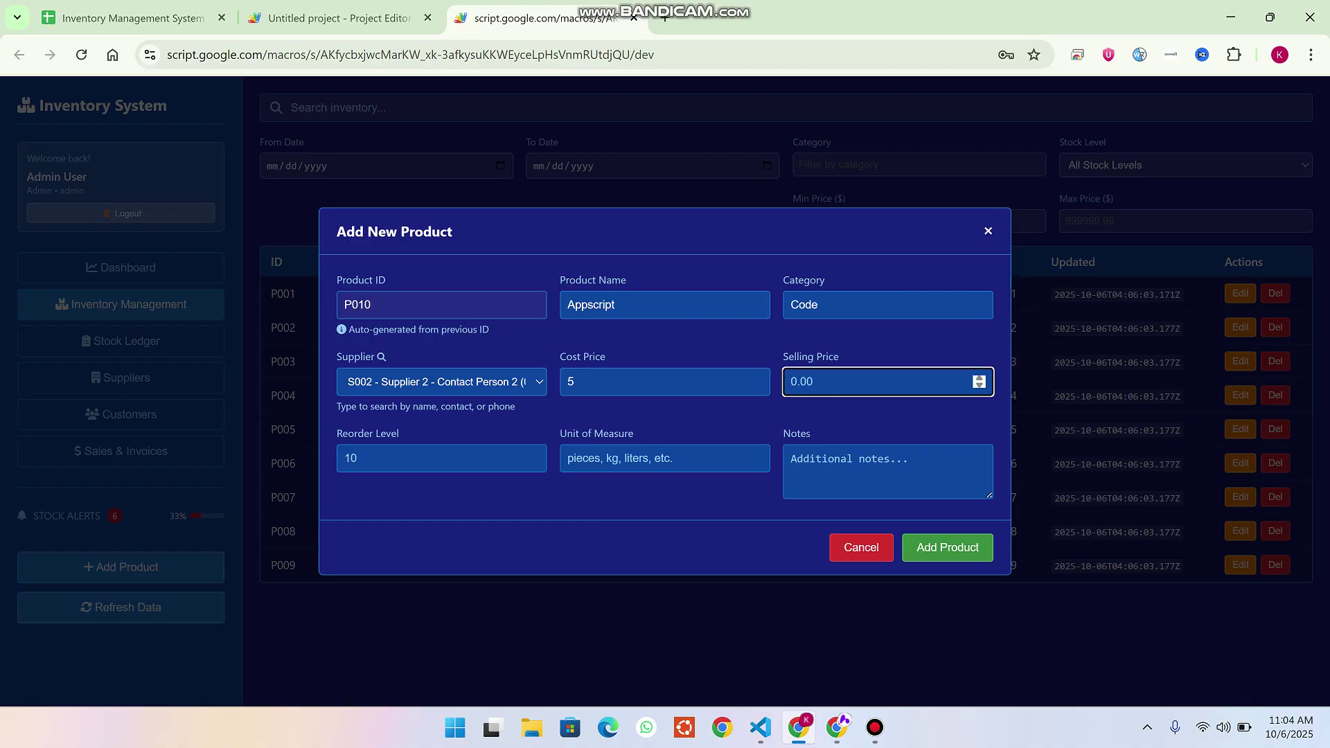
{"action": "type", "text": "10"}
{"action": "left_click", "coordinate": [345, 457]}
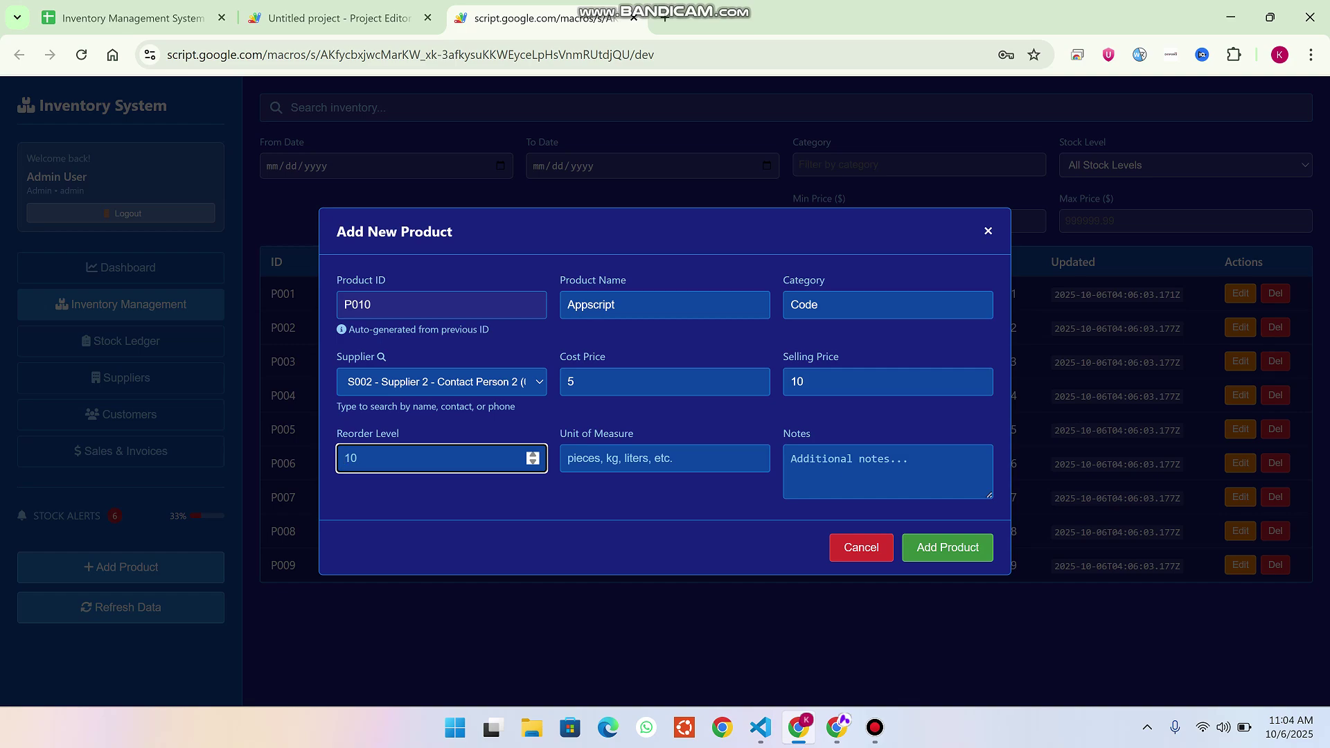
{"action": "type", "text": "50"}
{"action": "left_click", "coordinate": [568, 457]}
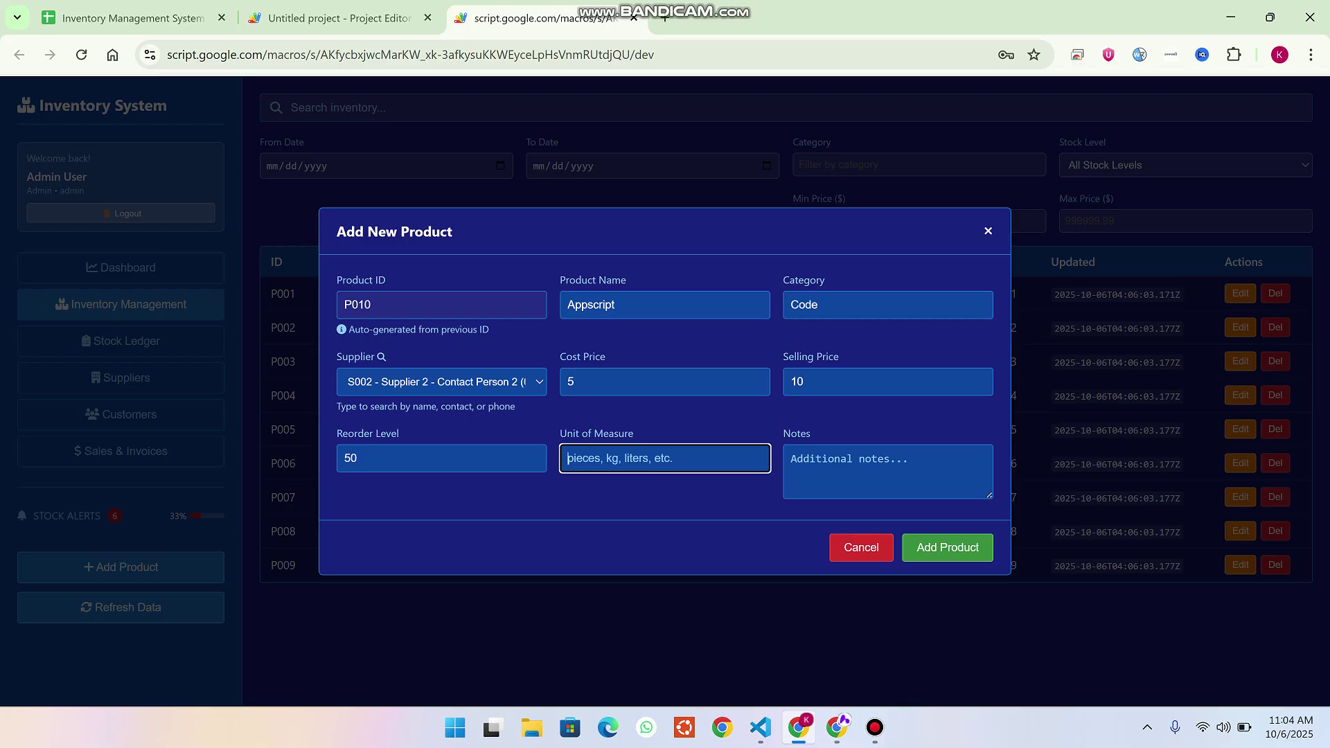
{"action": "type", "text": "peices"}
{"action": "left_click", "coordinate": [886, 471]}
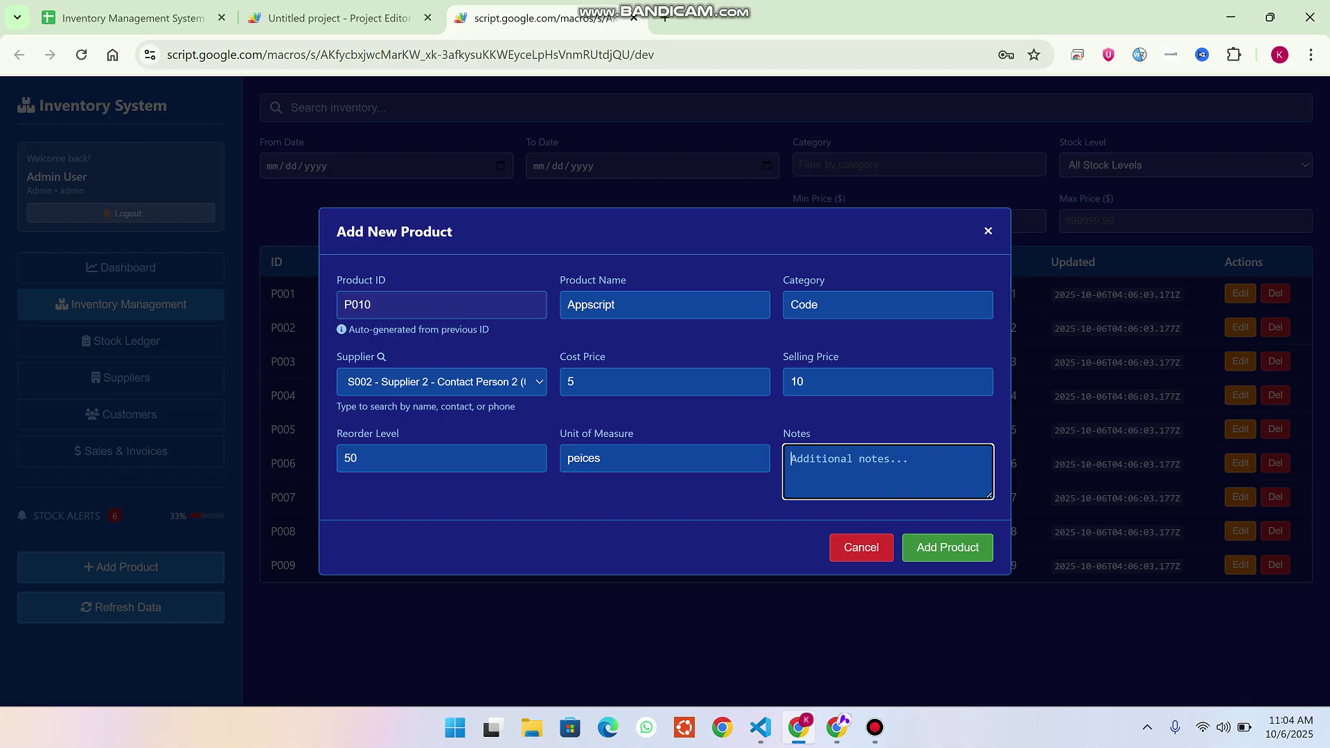
{"action": "left_click", "coordinate": [947, 547]}
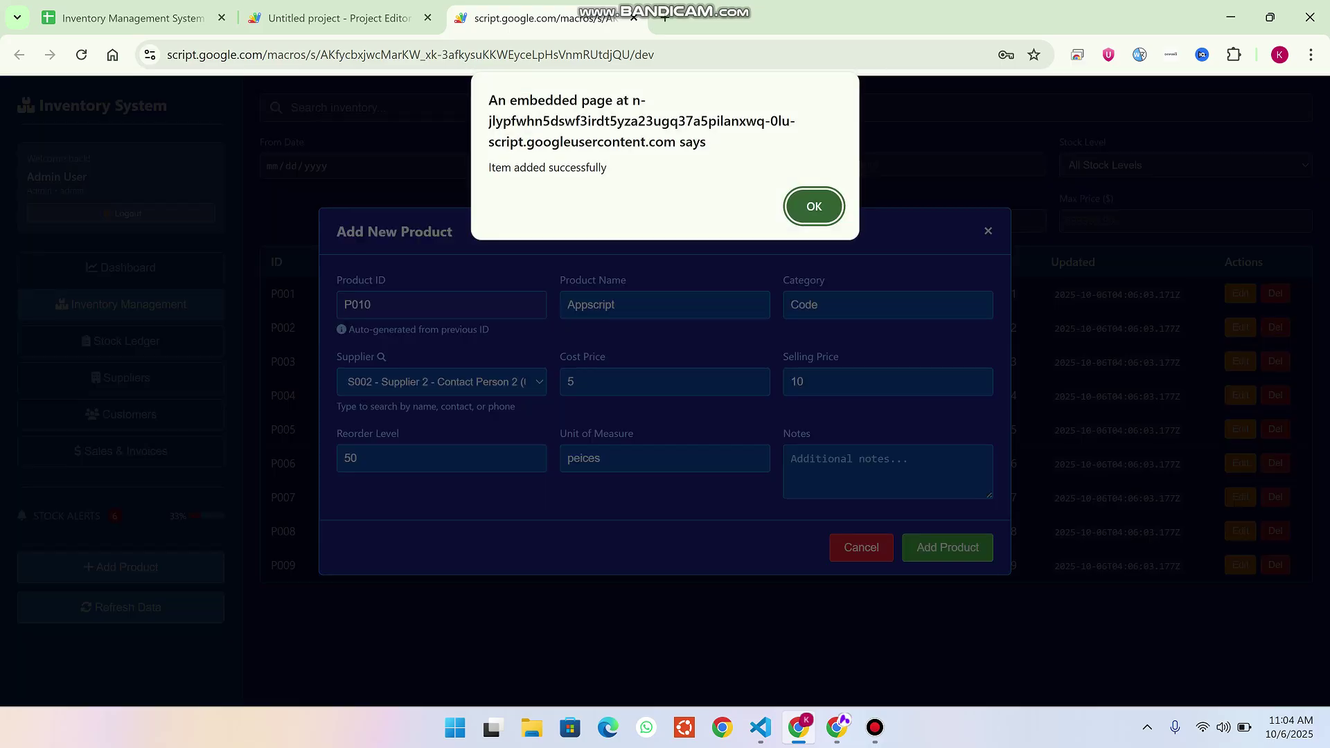
{"action": "left_click_drag", "start_coordinate": [607, 167], "coordinate": [494, 167]}
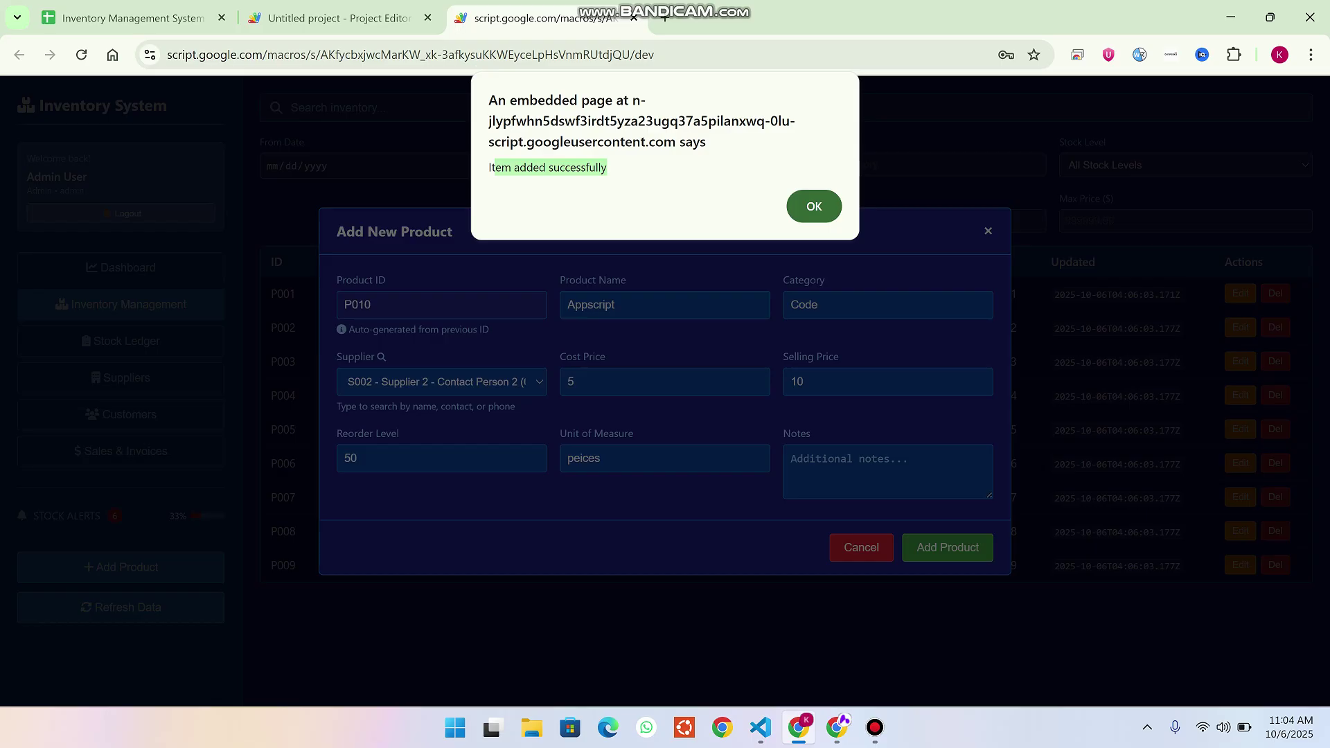
{"action": "key", "text": "Return"}
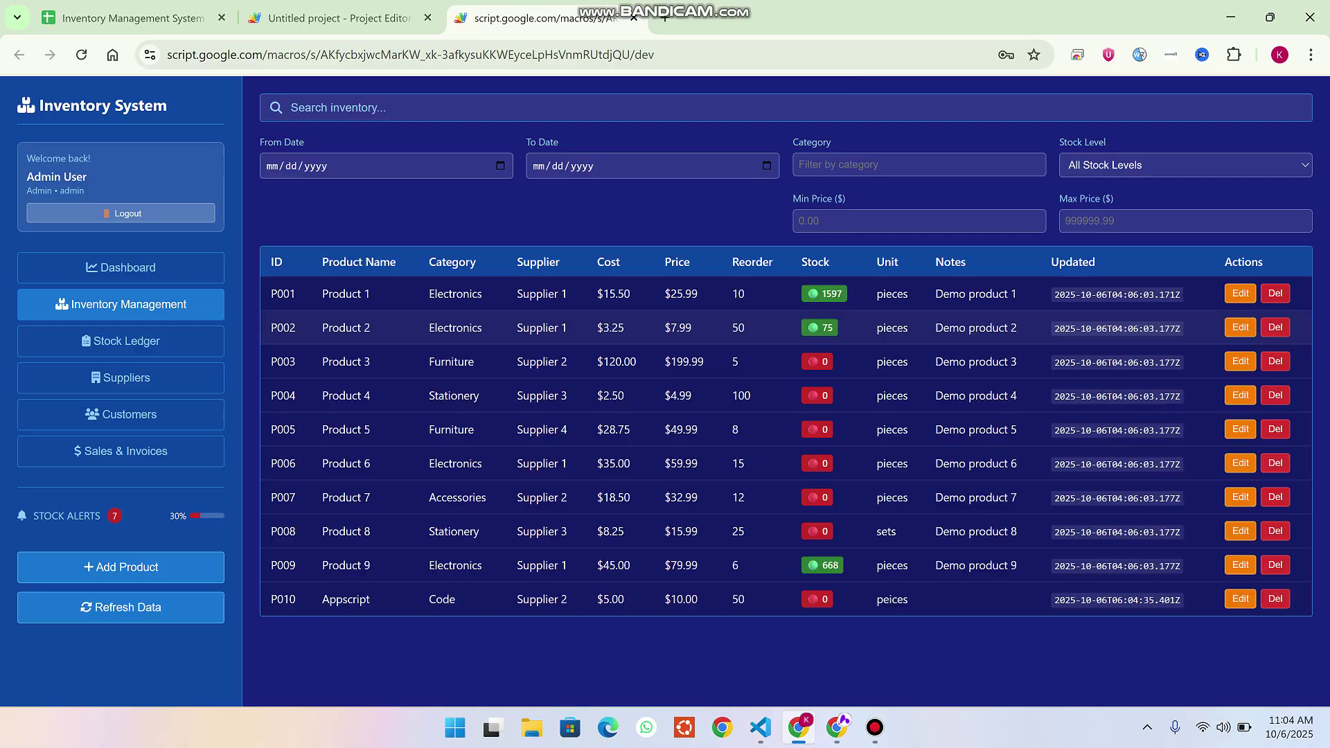
{"action": "left_click_drag", "start_coordinate": [370, 599], "coordinate": [322, 599]}
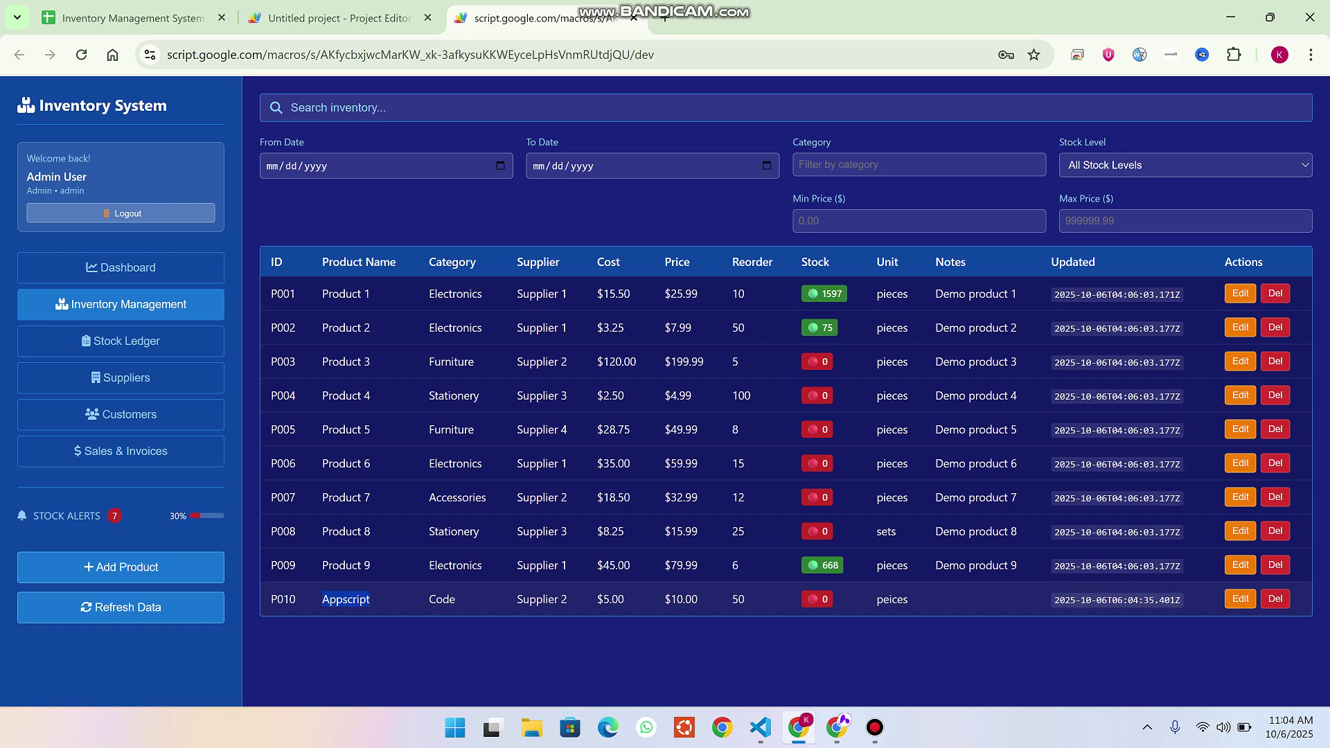
{"action": "double_click", "coordinate": [824, 599]}
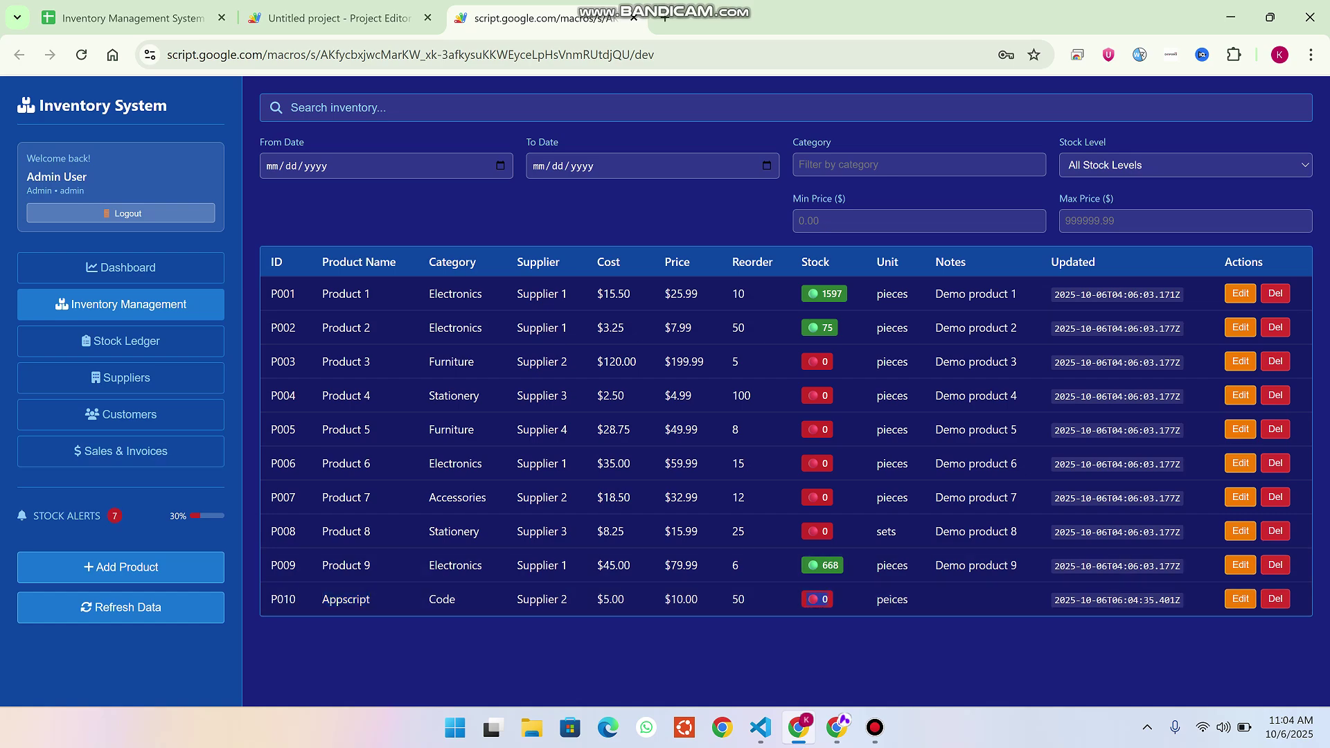
{"action": "left_click", "coordinate": [120, 566]}
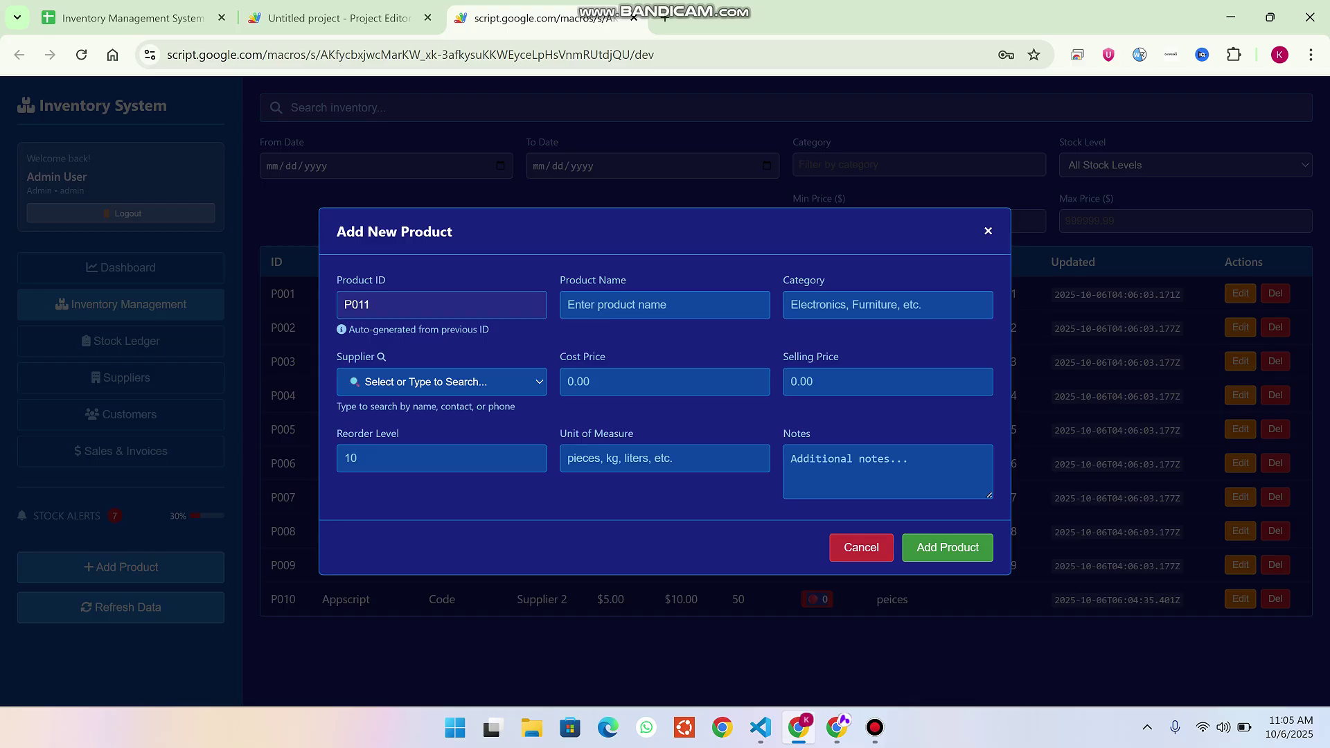
{"action": "key", "text": "Escape"}
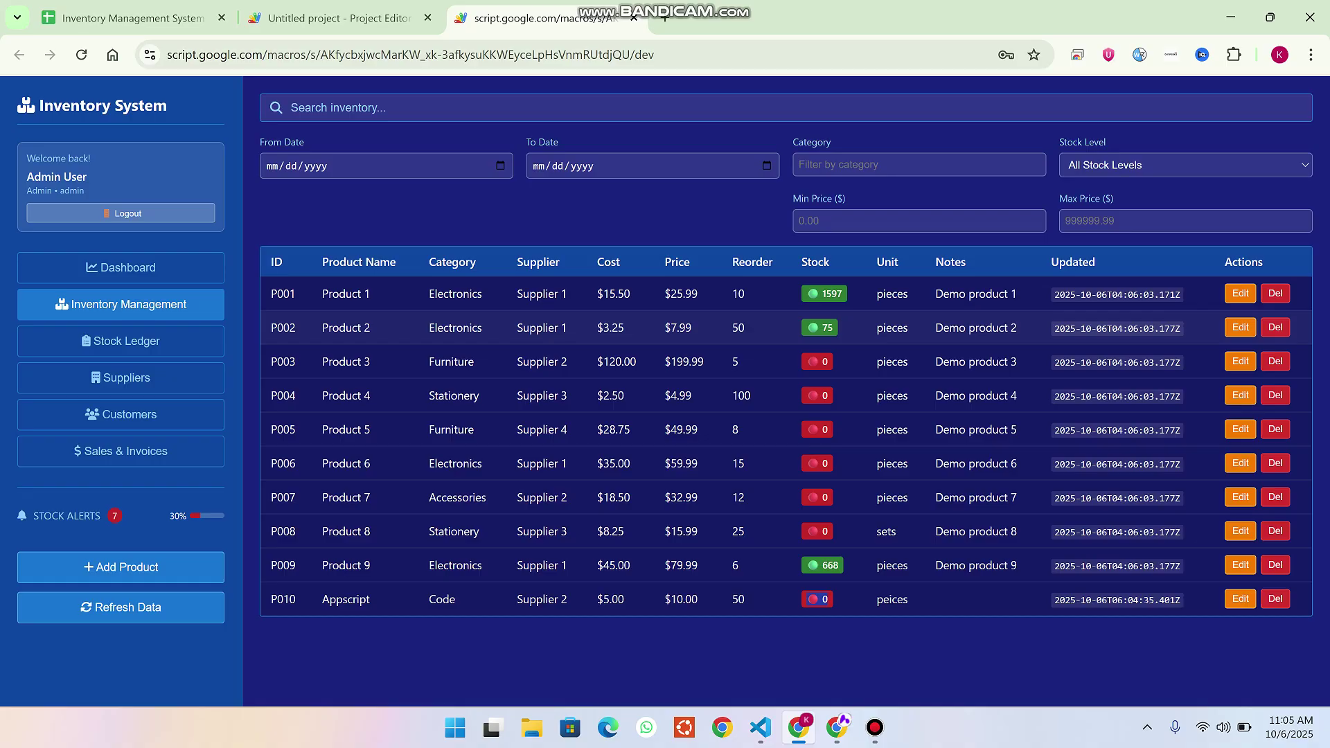
Go to the Stock Ledger, then to the Suppliers list.
{"action": "left_click", "coordinate": [121, 341]}
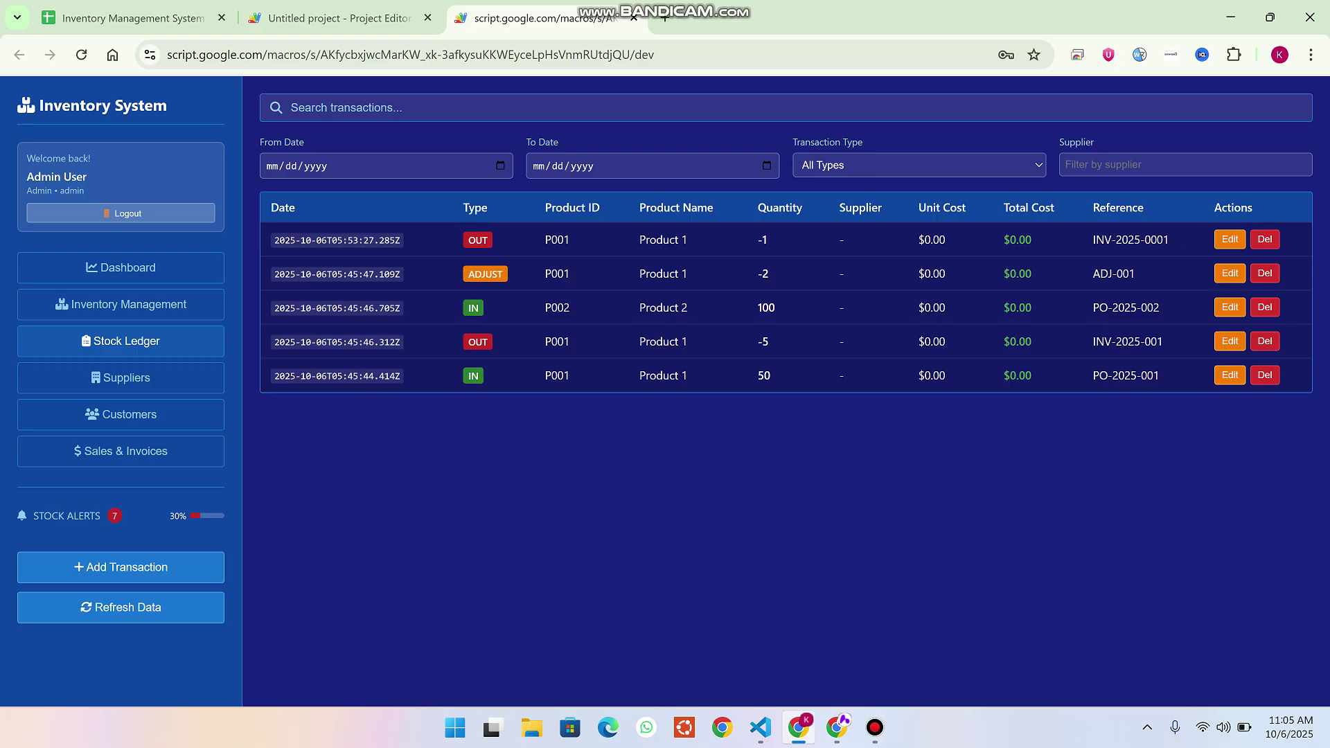
{"action": "left_click", "coordinate": [120, 377]}
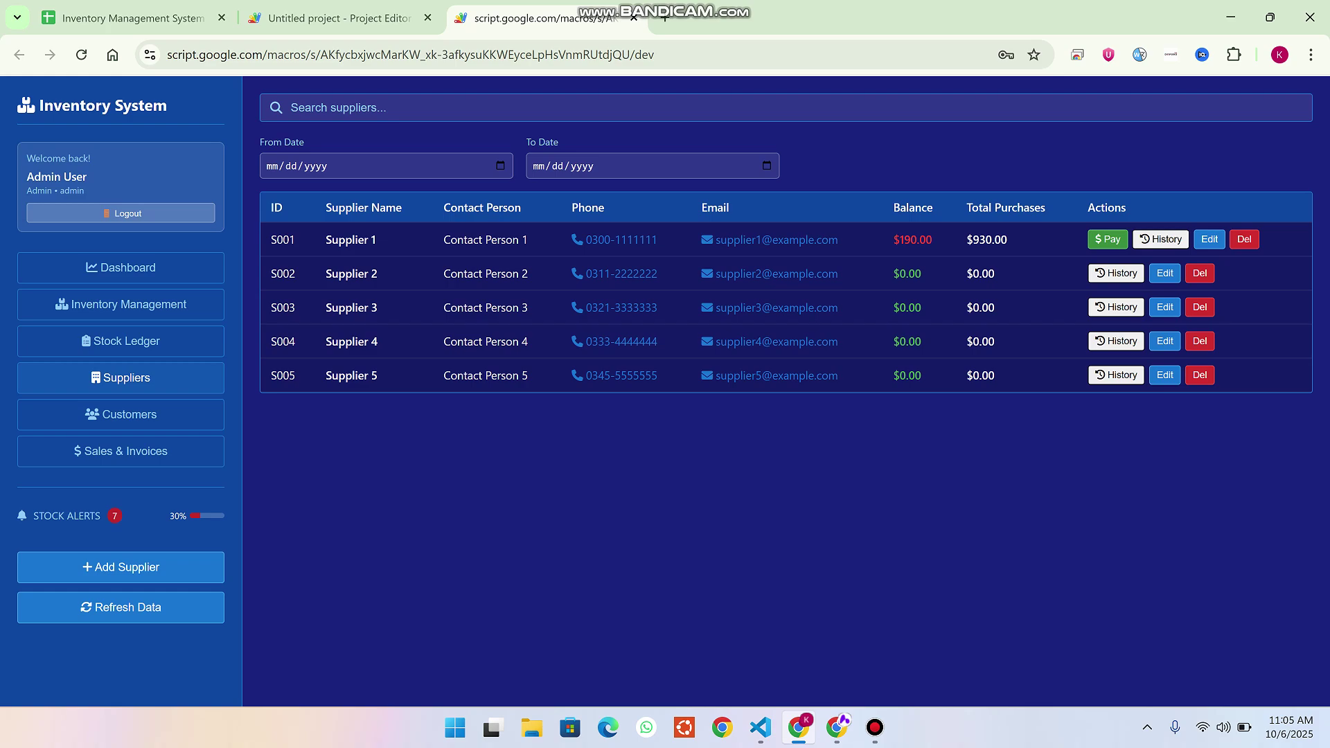
Enter supplier 'Appscript 1' and its contact person, autofilling phone, email and address.
{"action": "left_click", "coordinate": [121, 567]}
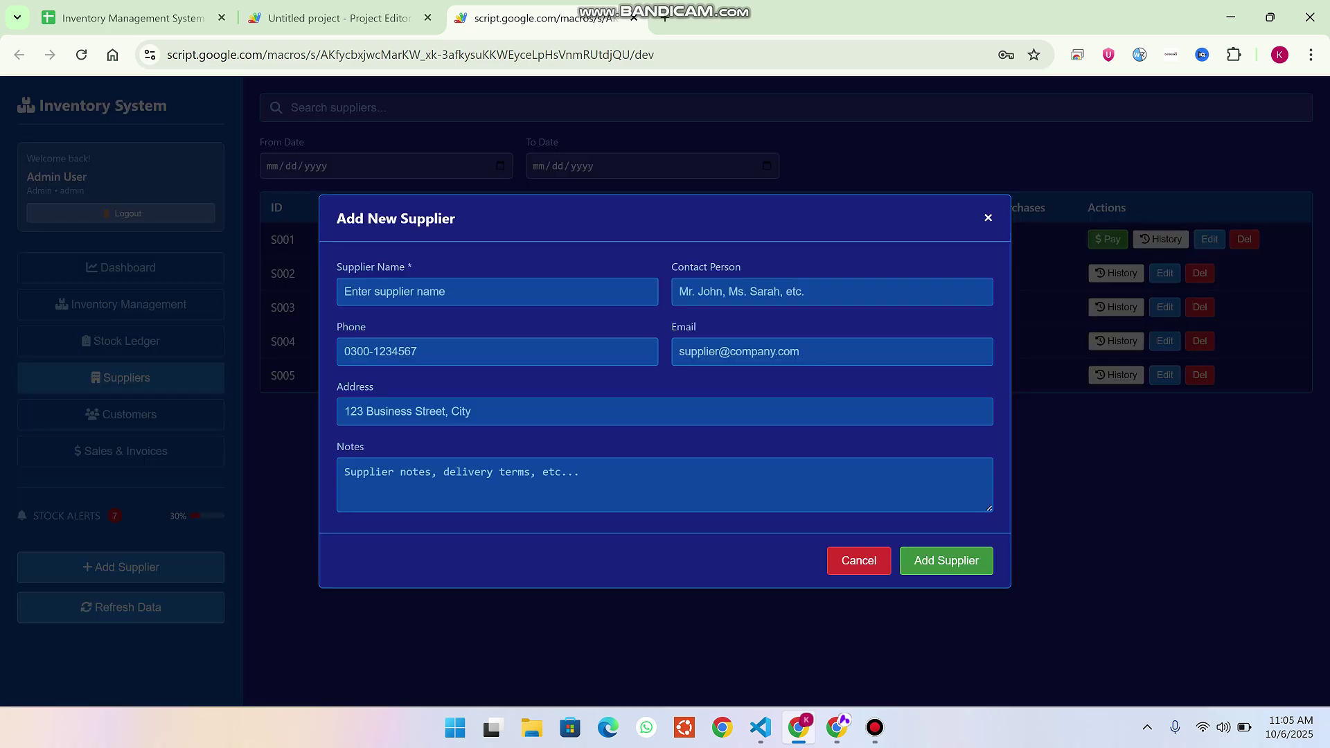
{"action": "type", "text": "A"}
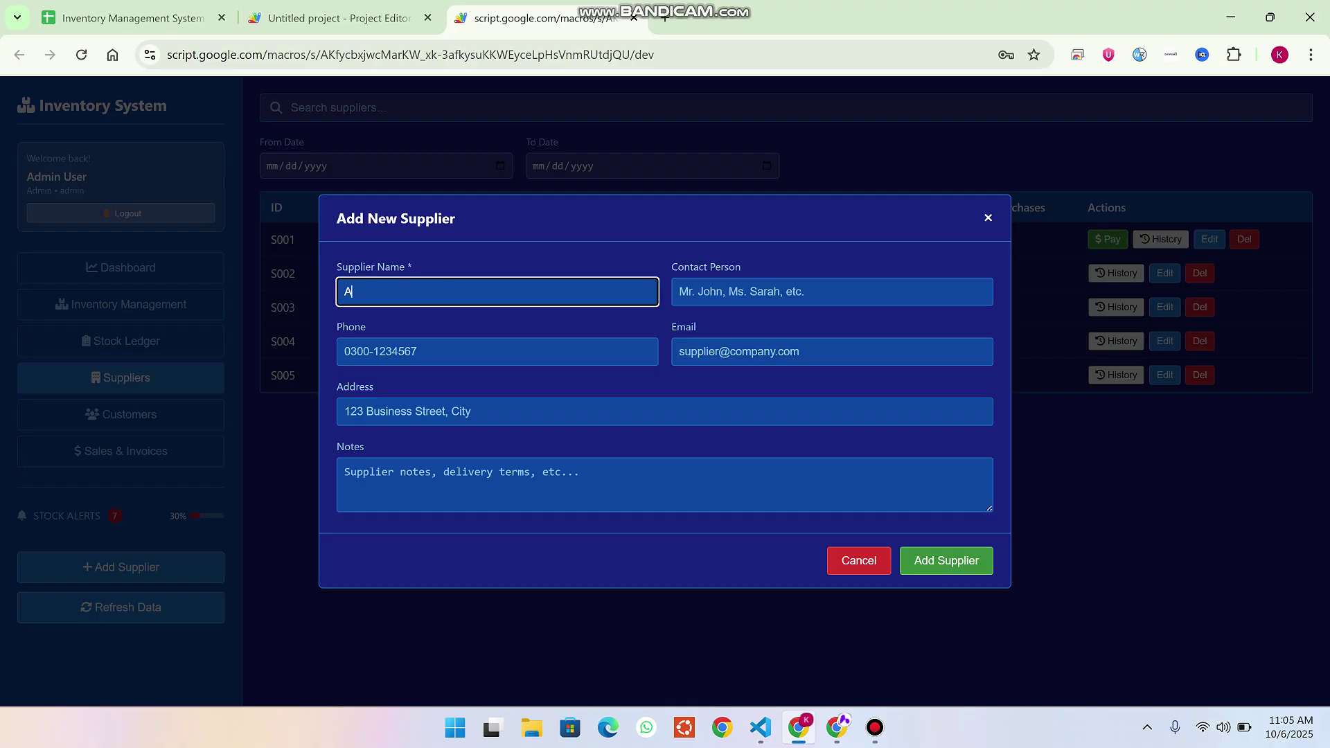
{"action": "type", "text": "ppscript 1"}
{"action": "left_click", "coordinate": [831, 292]}
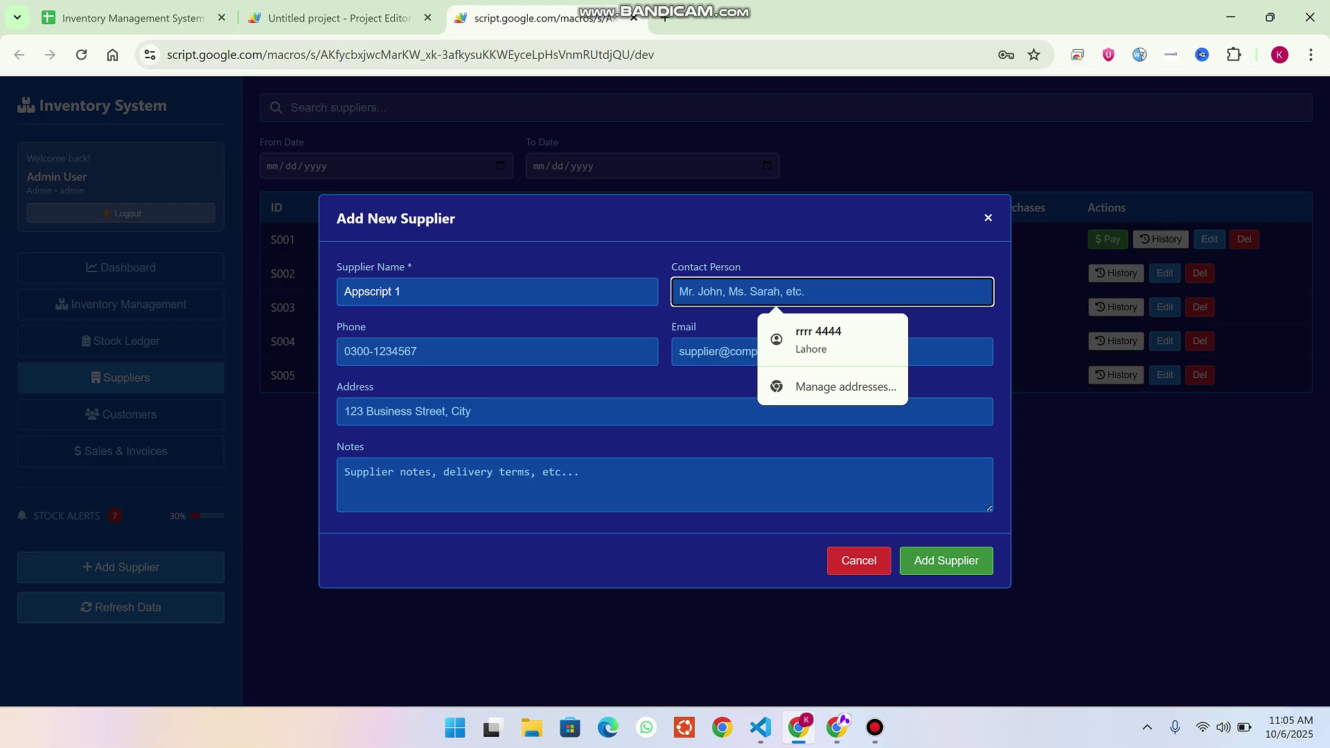
{"action": "type", "text": "ramiz"}
{"action": "left_click", "coordinate": [344, 351]}
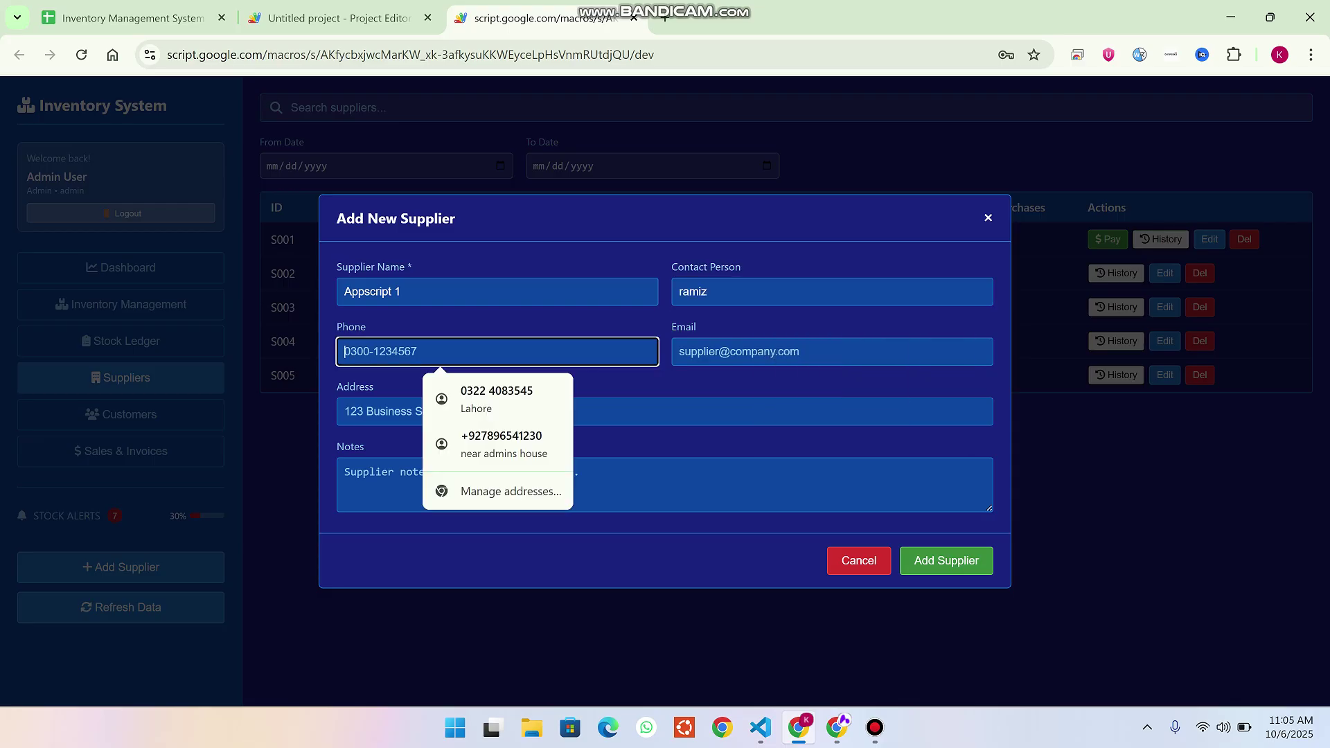
{"action": "key", "text": "Down"}
{"action": "key", "text": "Return"}
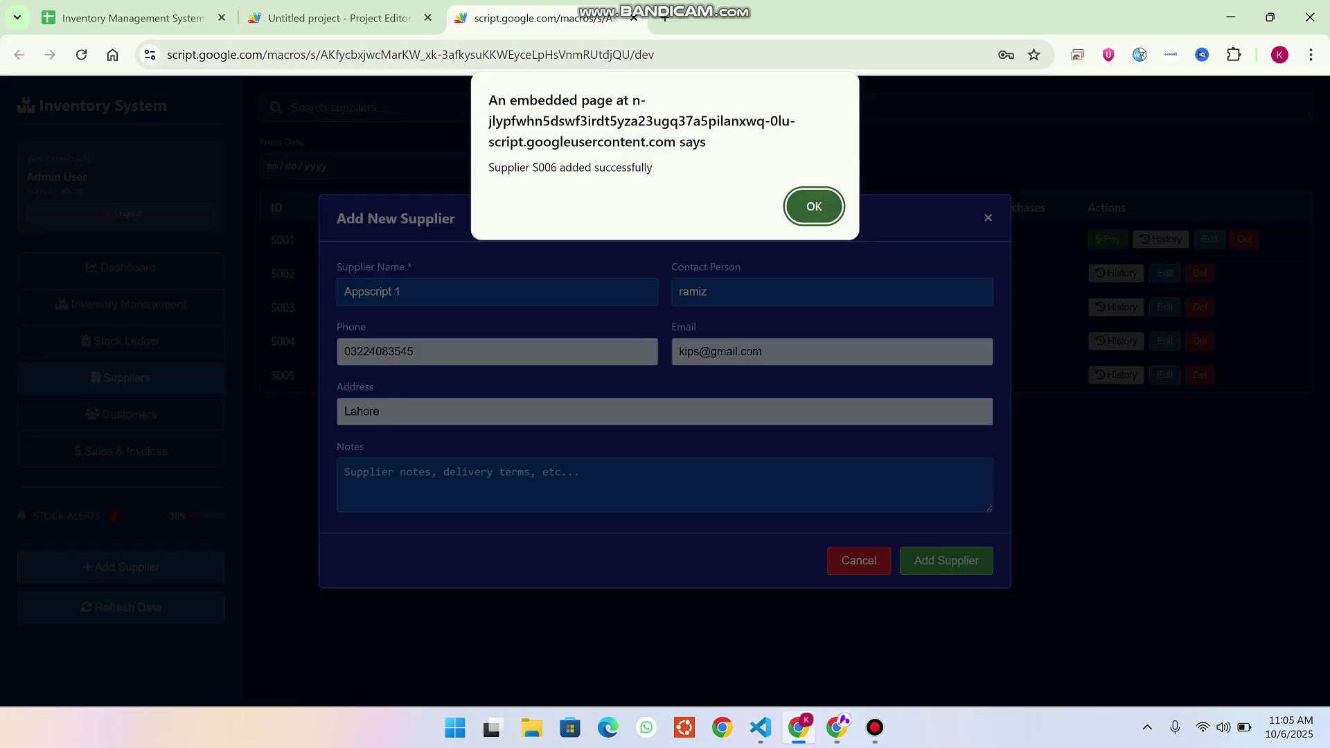
Confirm S006 appears in the Add Product supplier dropdown, then cancel the form.
{"action": "key", "text": "Return"}
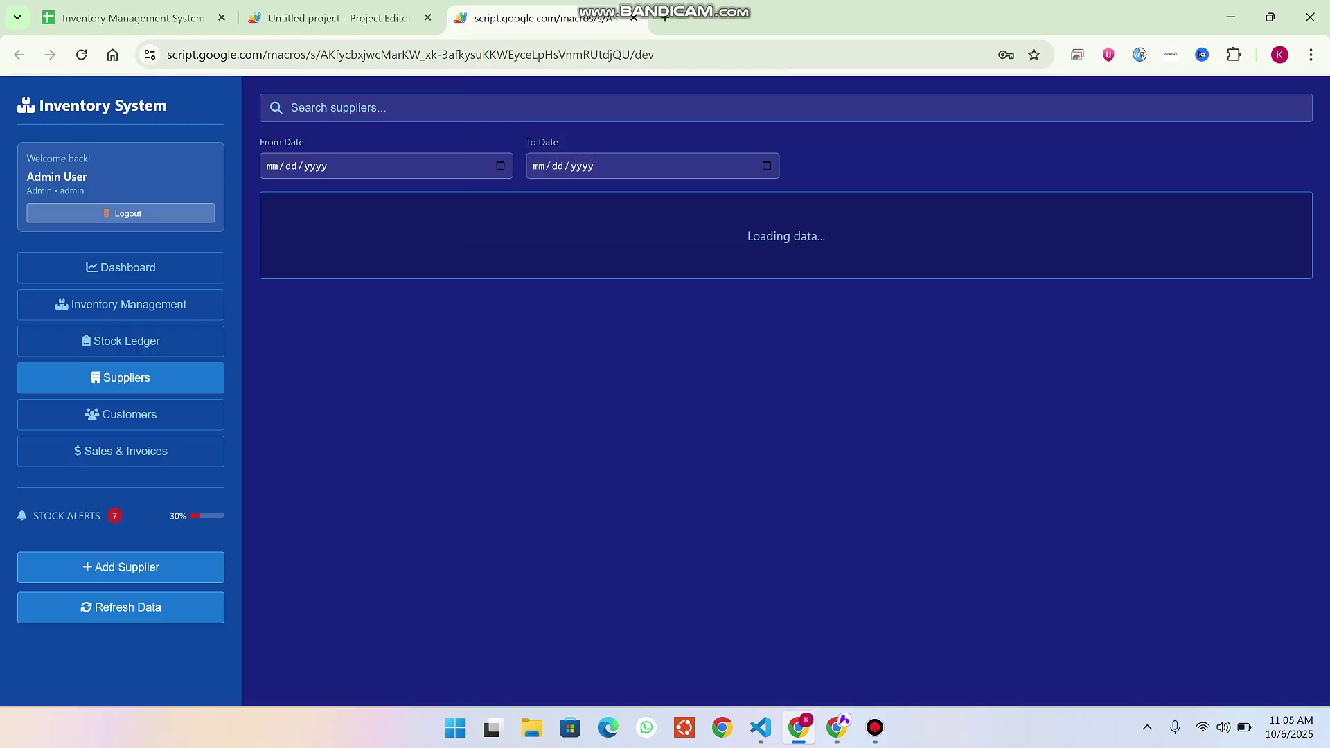
{"action": "left_click", "coordinate": [120, 567]}
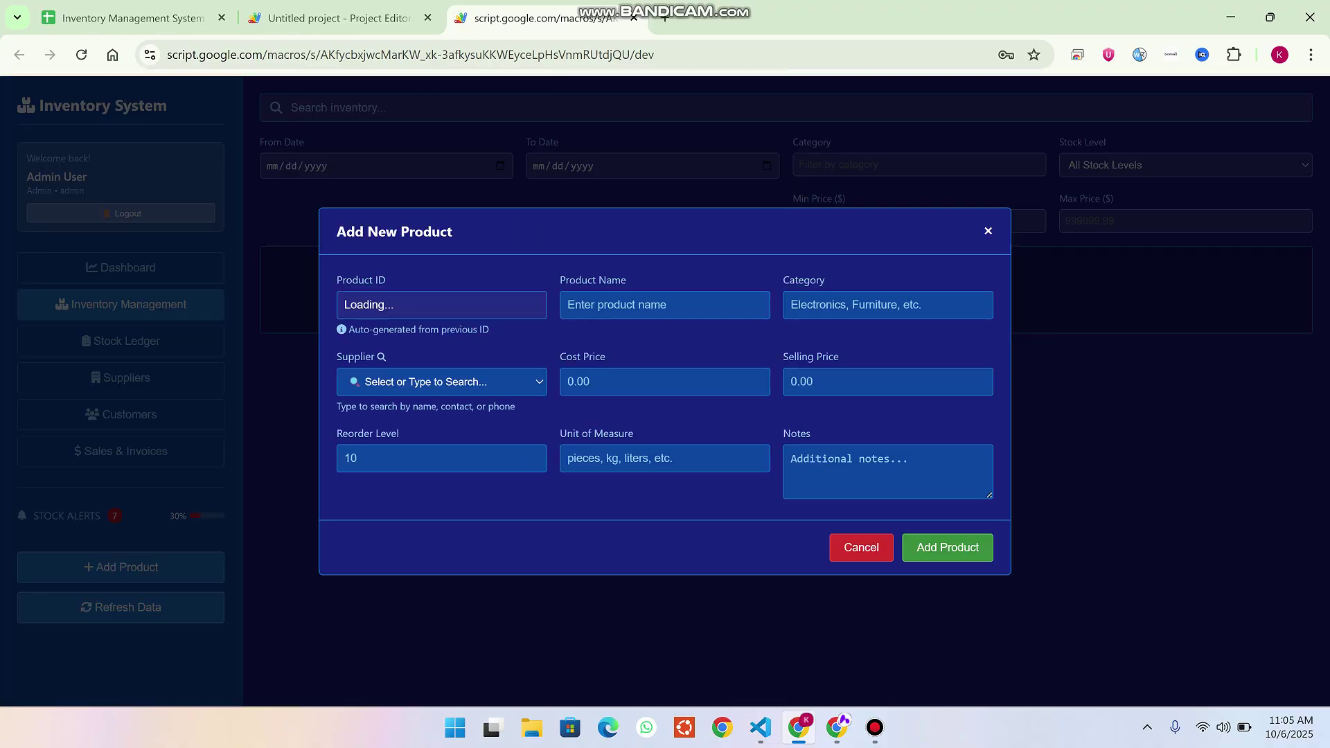
{"action": "left_click", "coordinate": [441, 381]}
{"action": "left_click", "coordinate": [441, 382]}
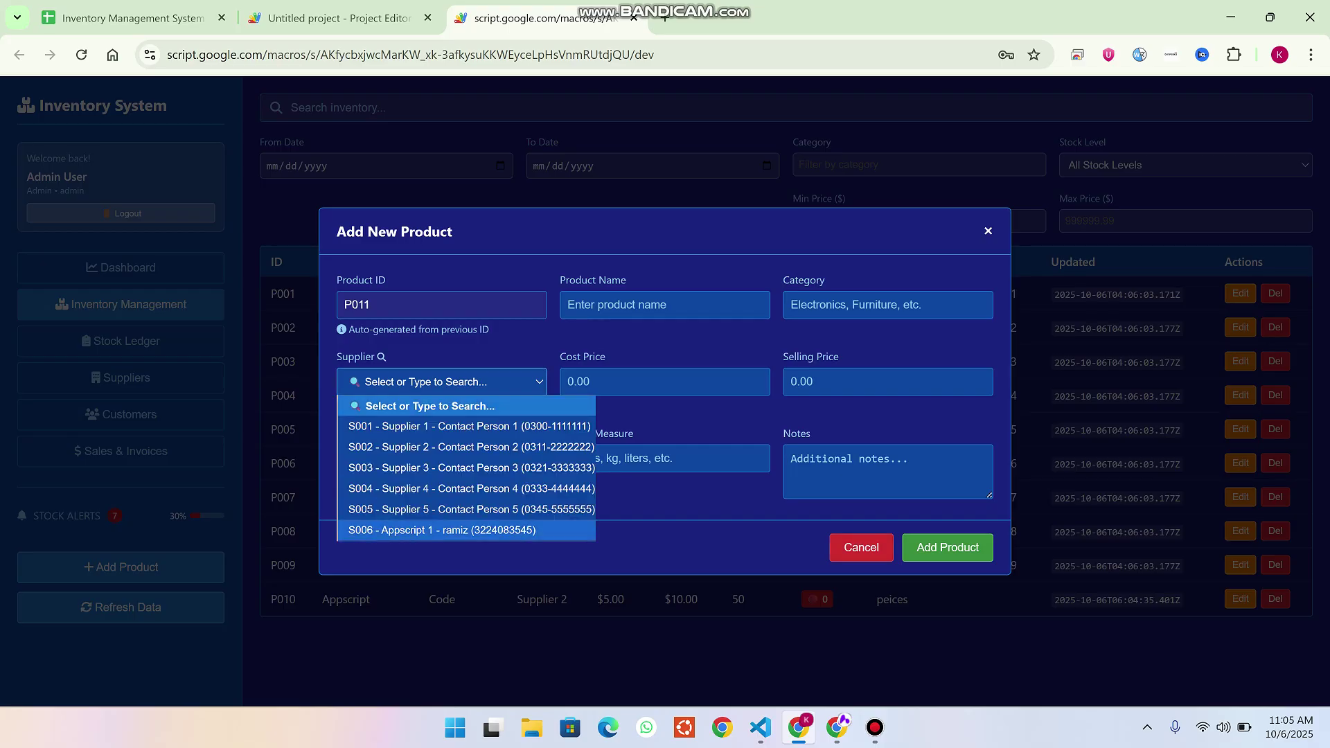
{"action": "left_click", "coordinate": [441, 528]}
{"action": "key", "text": "Escape"}
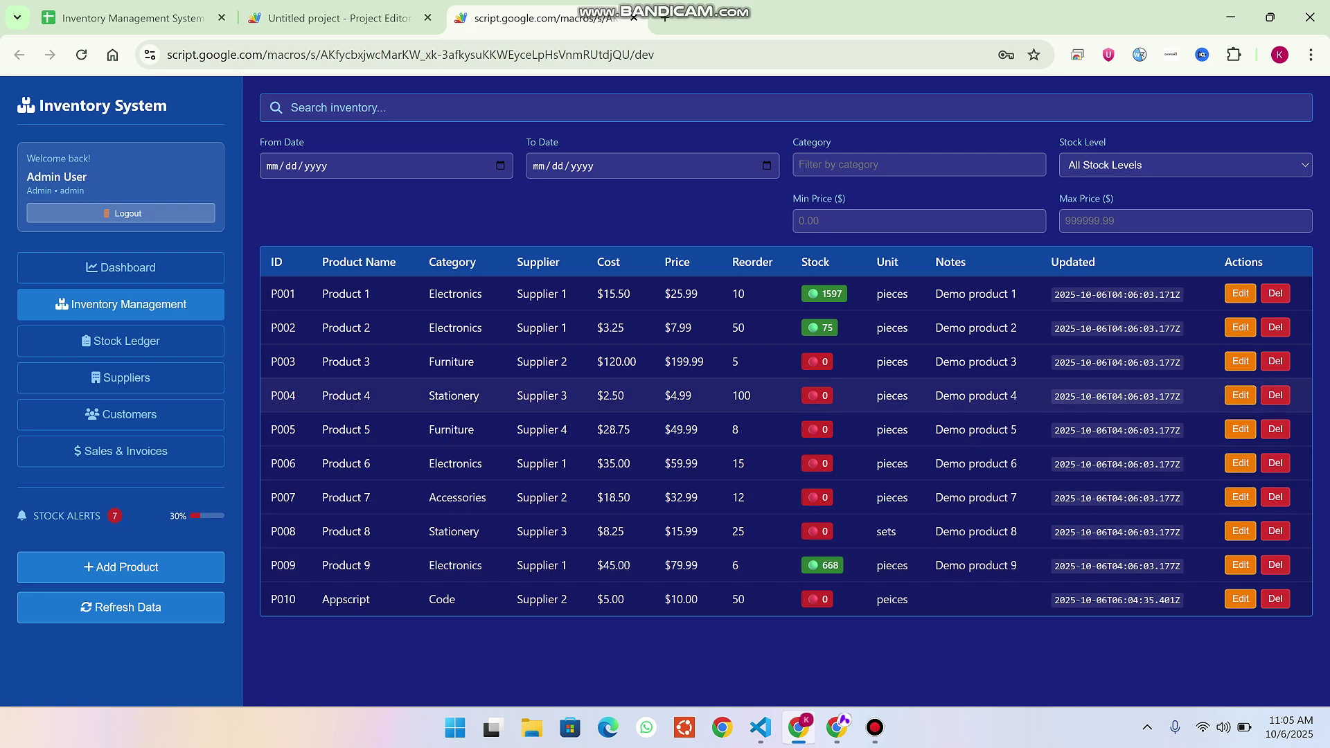
Move through Suppliers and Inventory Management to the Stock Ledger.
{"action": "left_click", "coordinate": [121, 378]}
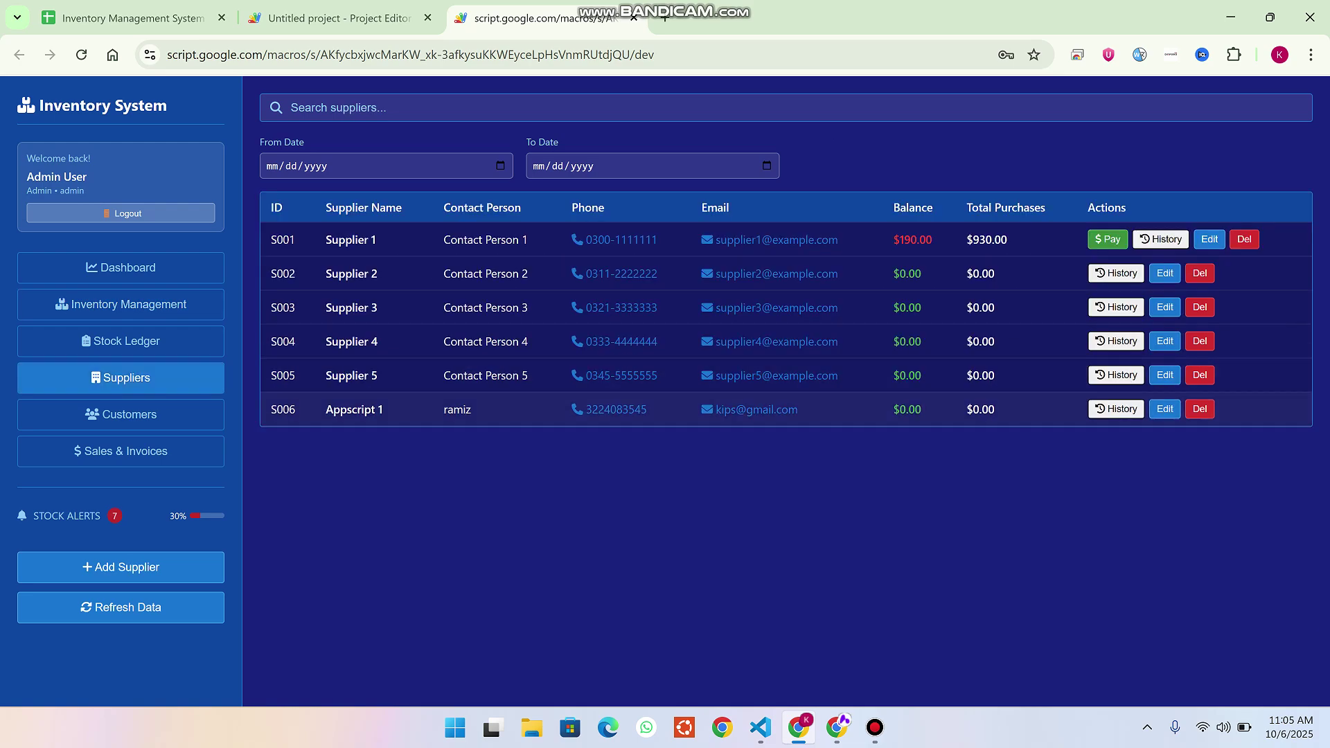
{"action": "left_click", "coordinate": [121, 304]}
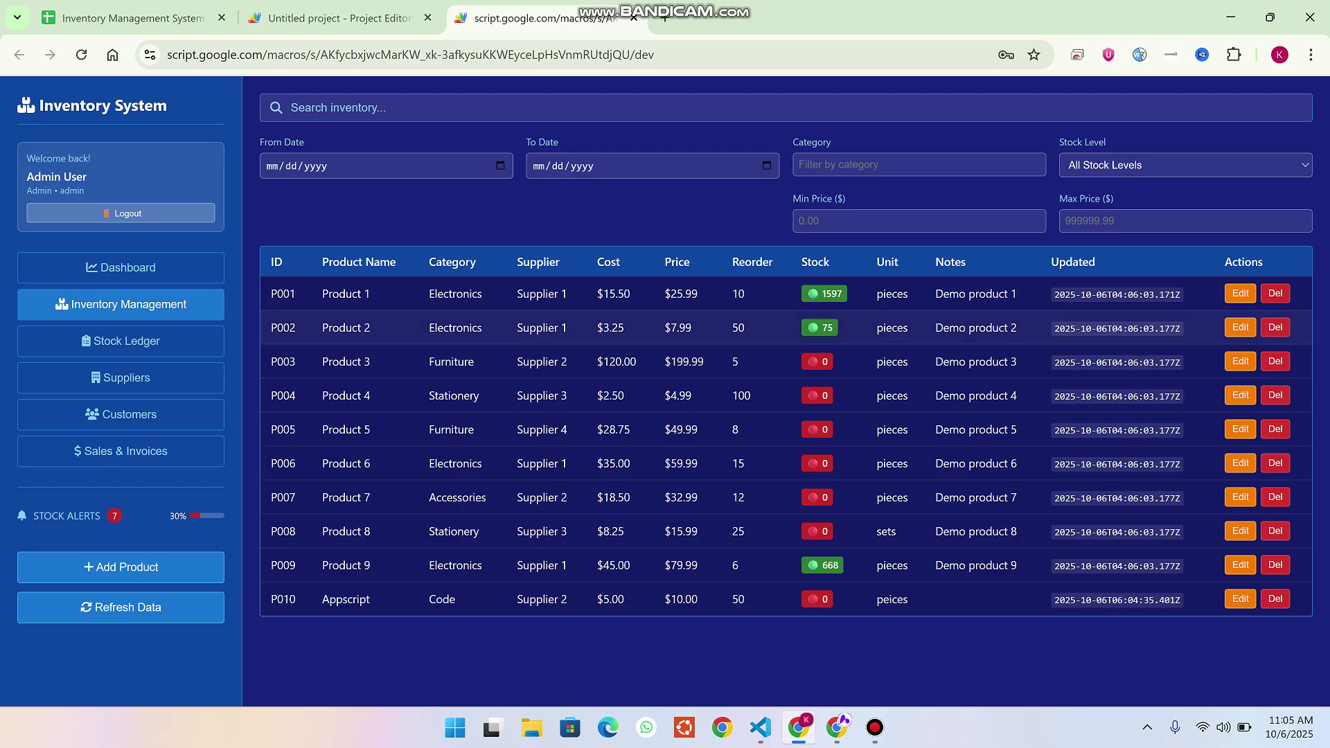
{"action": "left_click", "coordinate": [122, 341]}
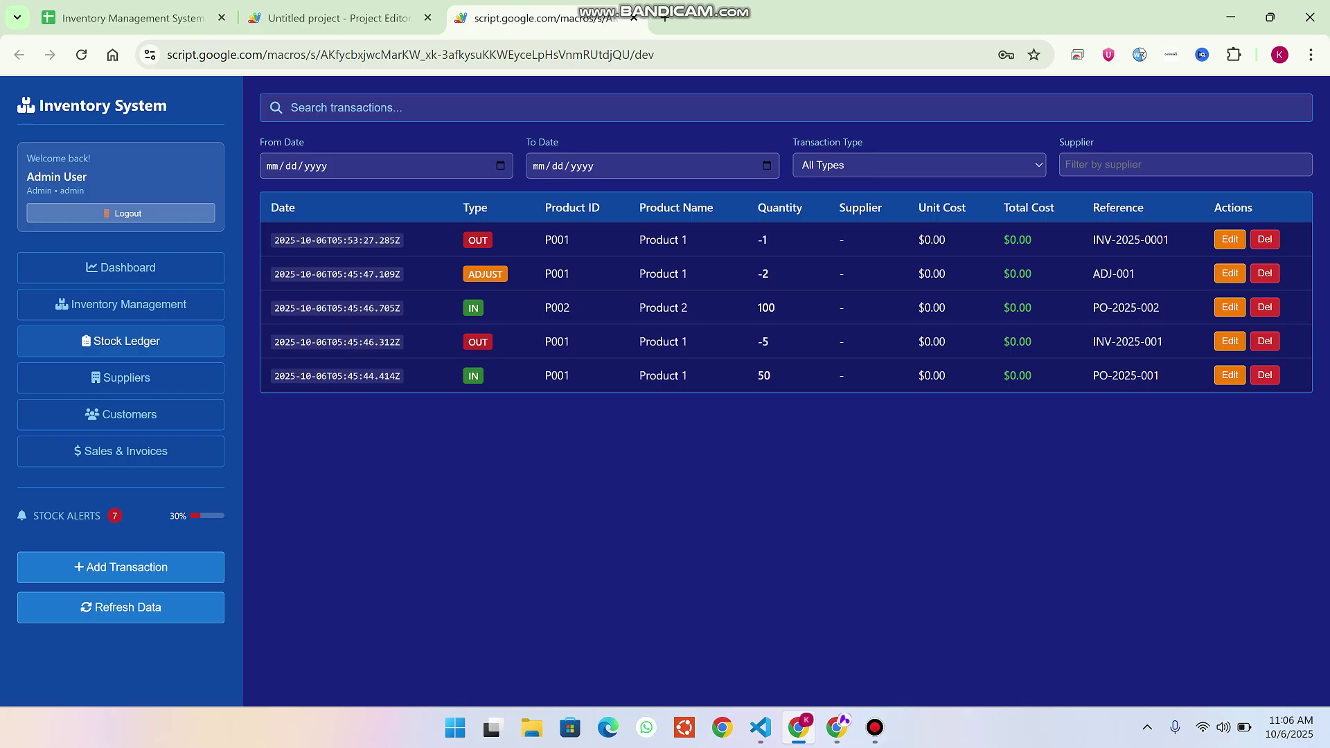
Start a stock transaction for product P010 Appscript with quantity 50.
{"action": "left_click", "coordinate": [121, 566]}
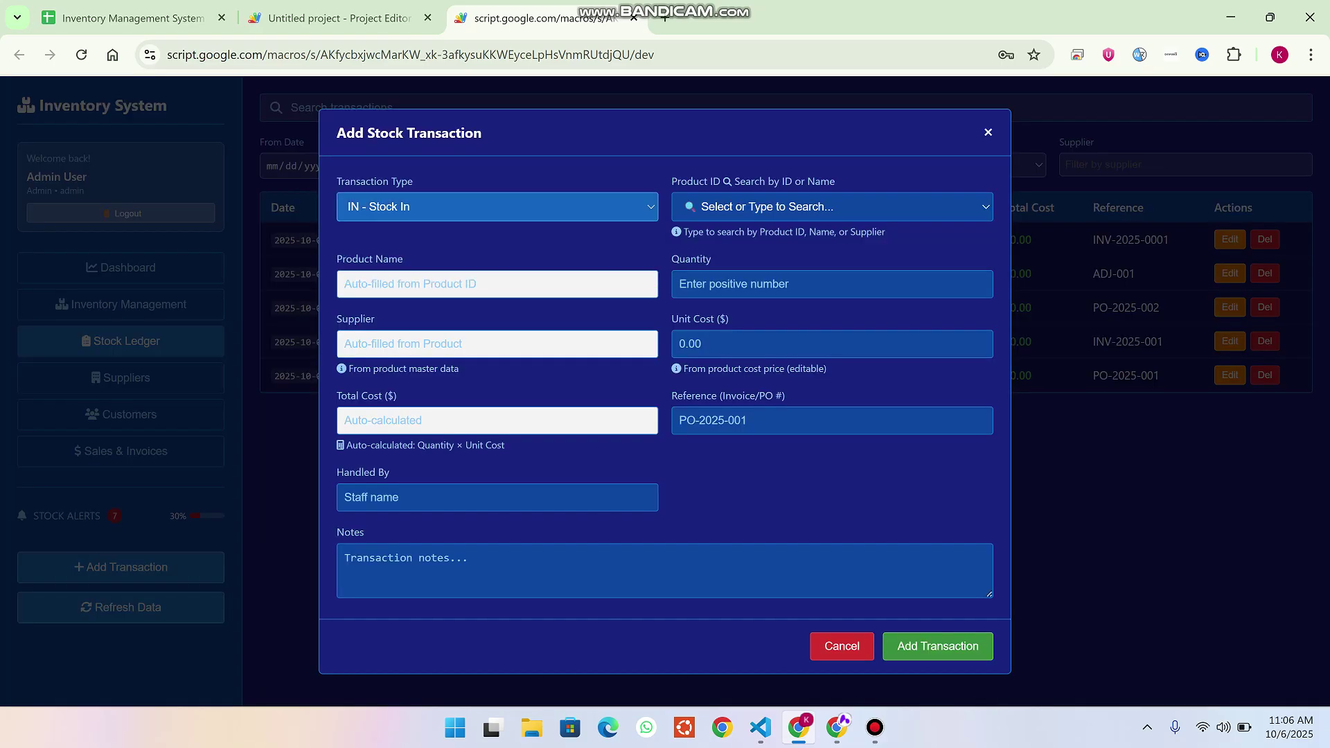
{"action": "left_click", "coordinate": [831, 206]}
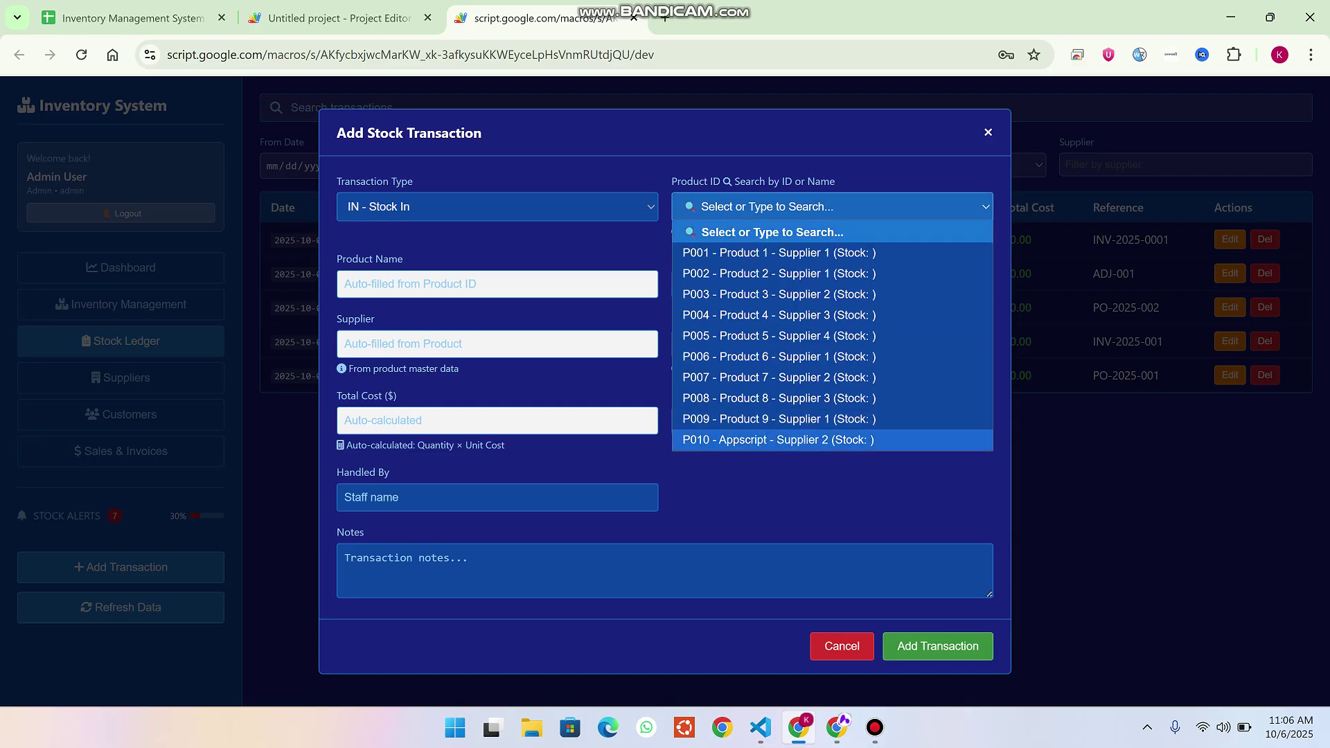
{"action": "left_click", "coordinate": [778, 439]}
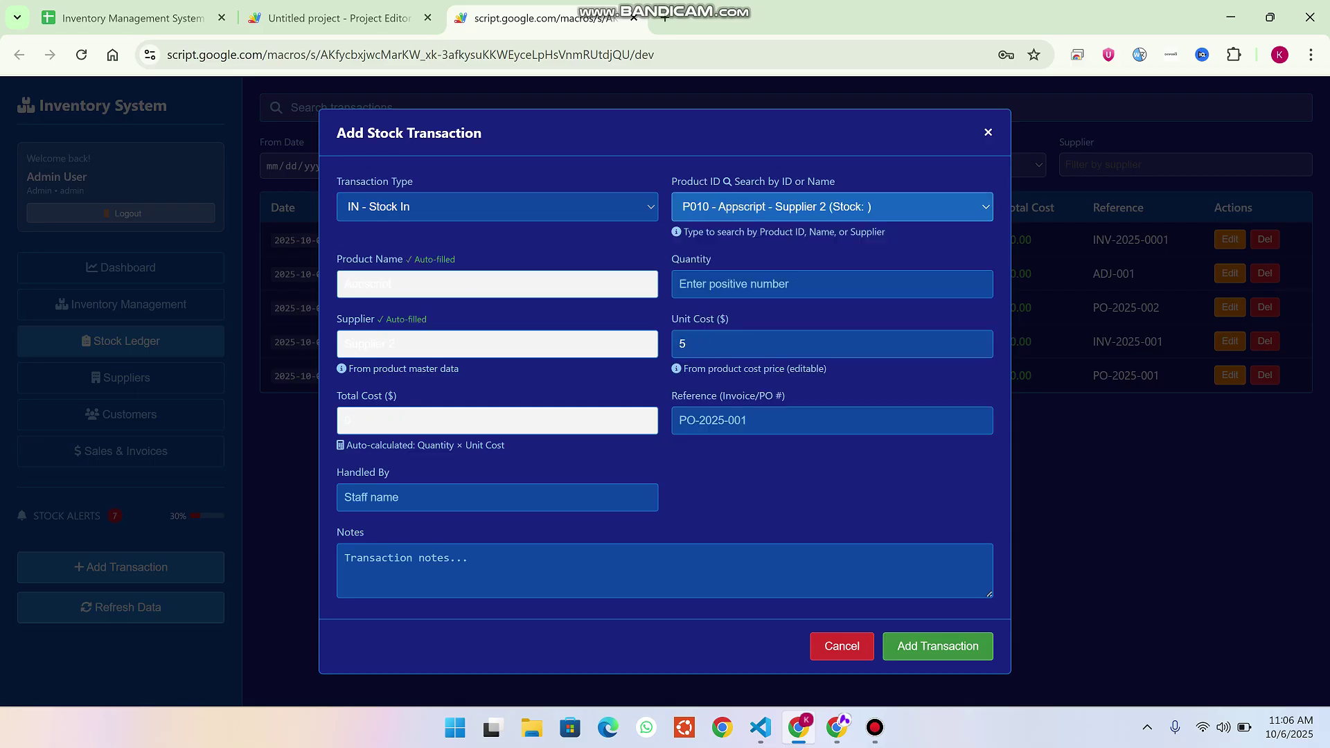
{"action": "key", "text": "Tab"}
{"action": "key", "text": "Tab"}
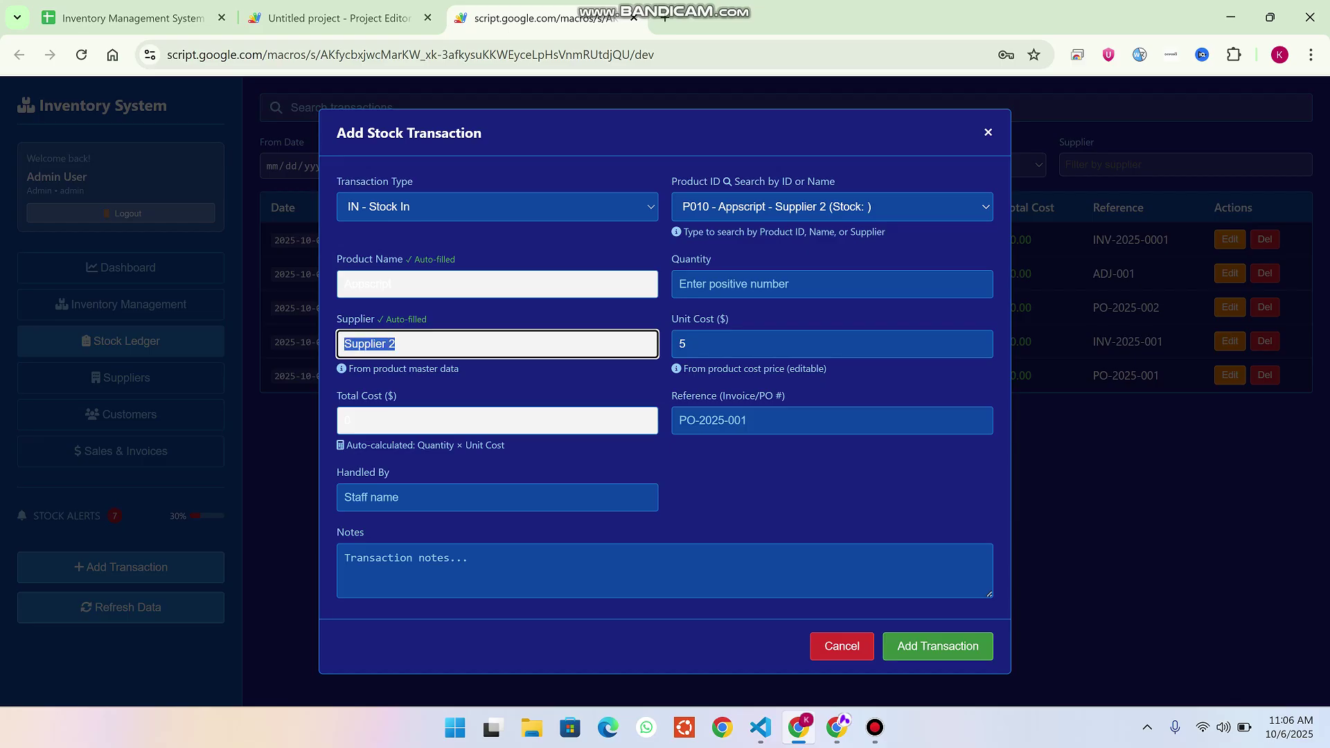
{"action": "key", "text": "Tab"}
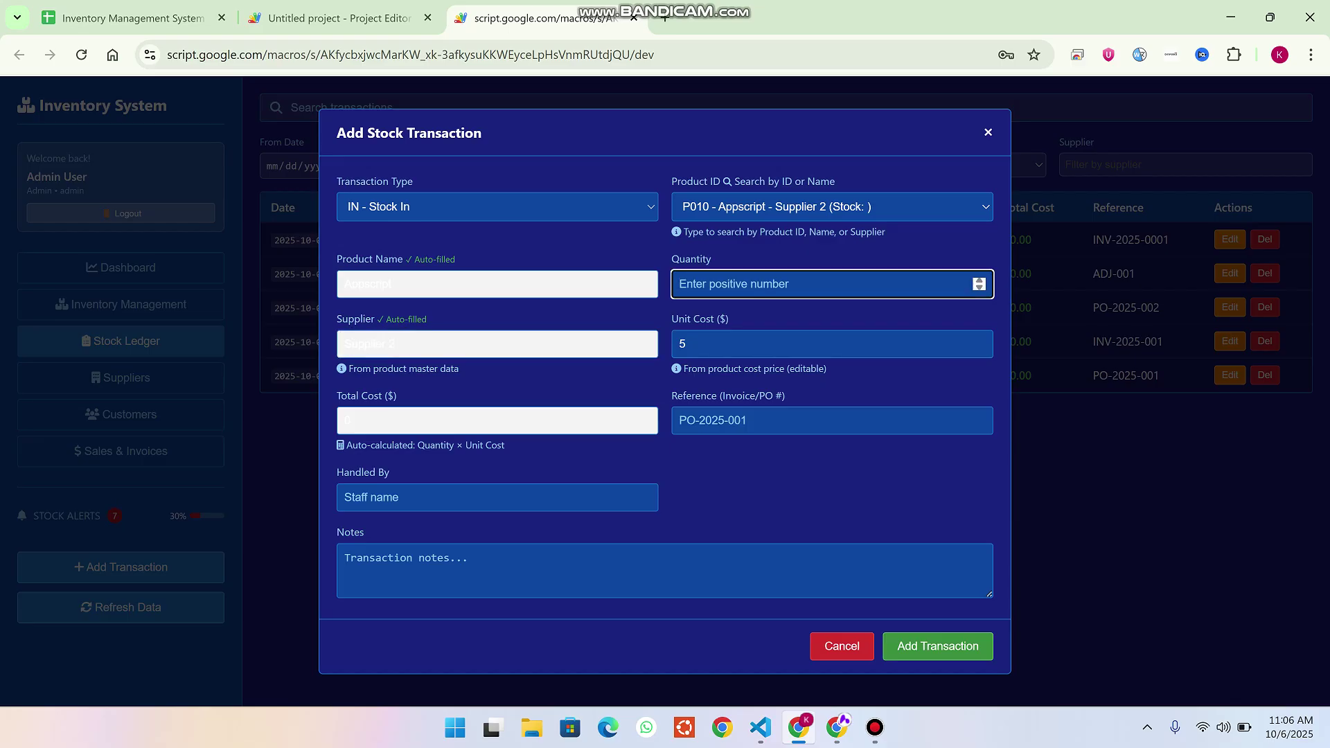
{"action": "type", "text": "50"}
Add reference Po123 and the handler's name, then submit the transaction.
{"action": "left_click", "coordinate": [831, 421]}
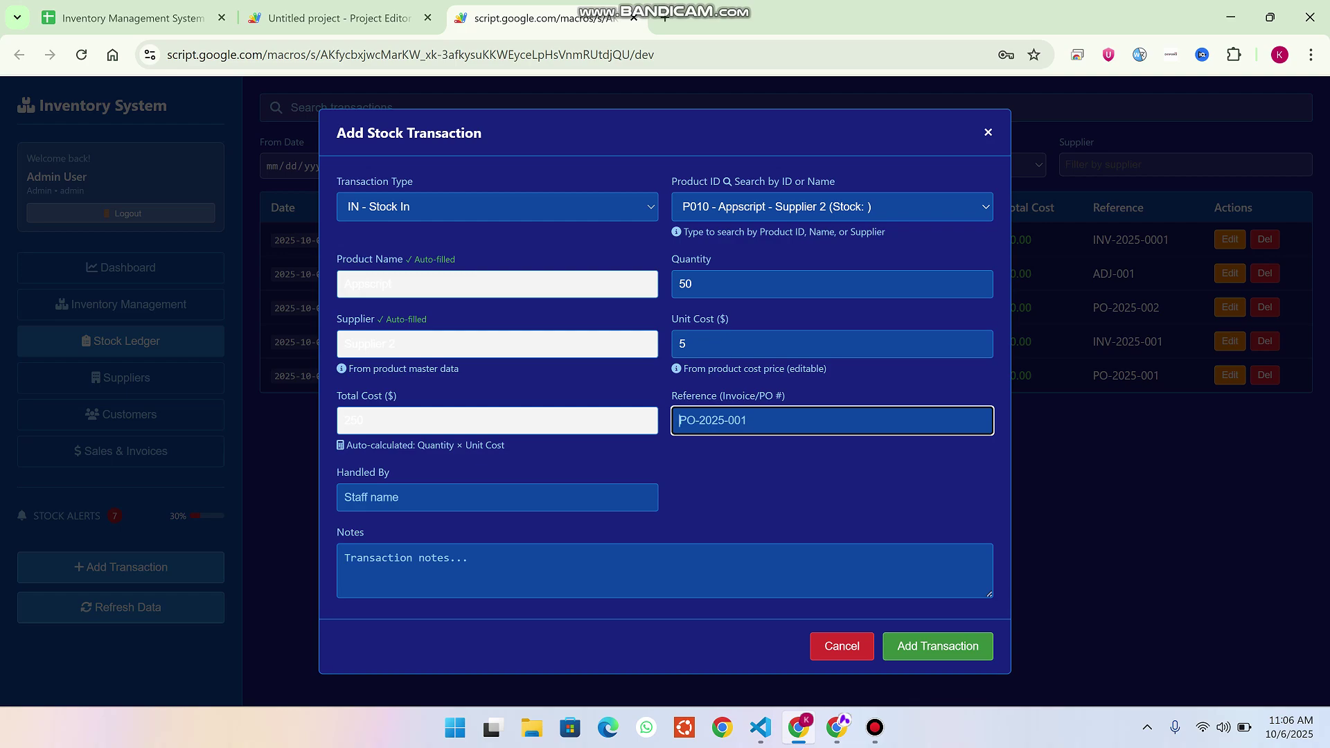
{"action": "type", "text": "Po123"}
{"action": "left_click", "coordinate": [497, 497]}
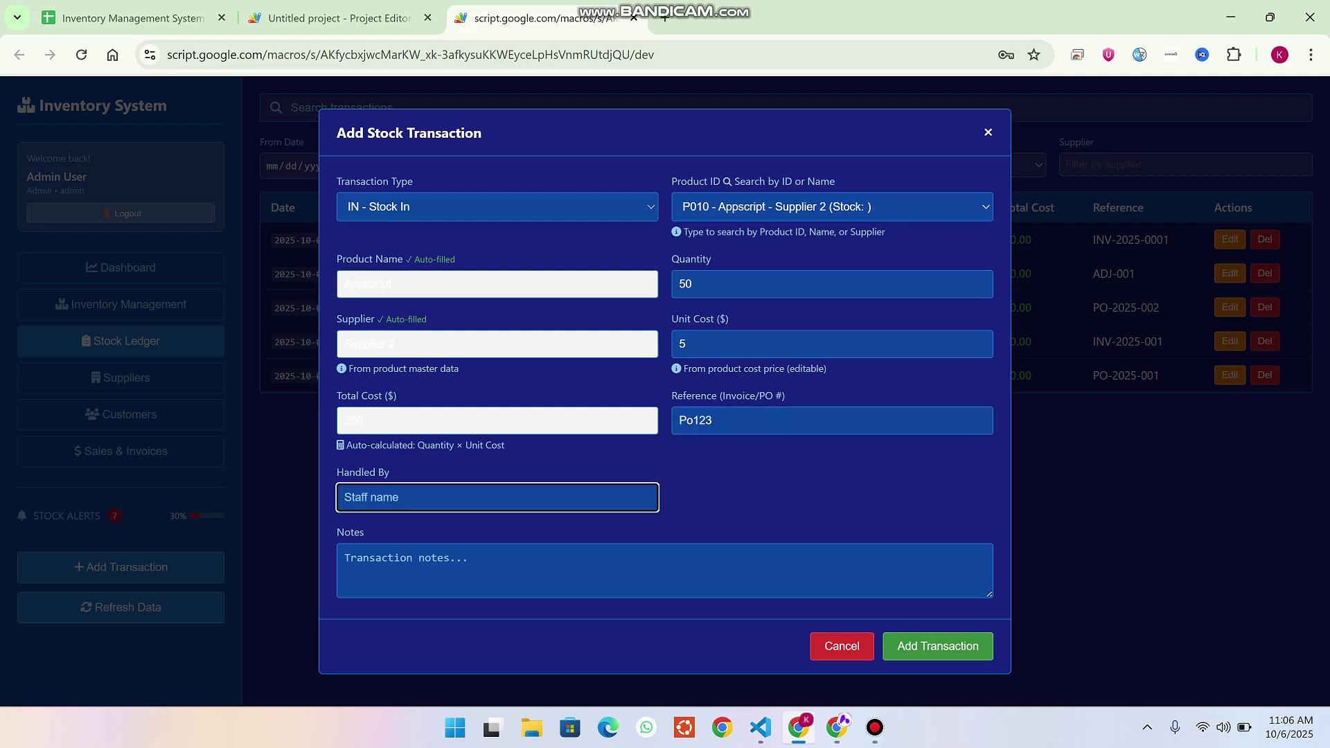
{"action": "type", "text": "ramiz"}
{"action": "key", "text": "Tab"}
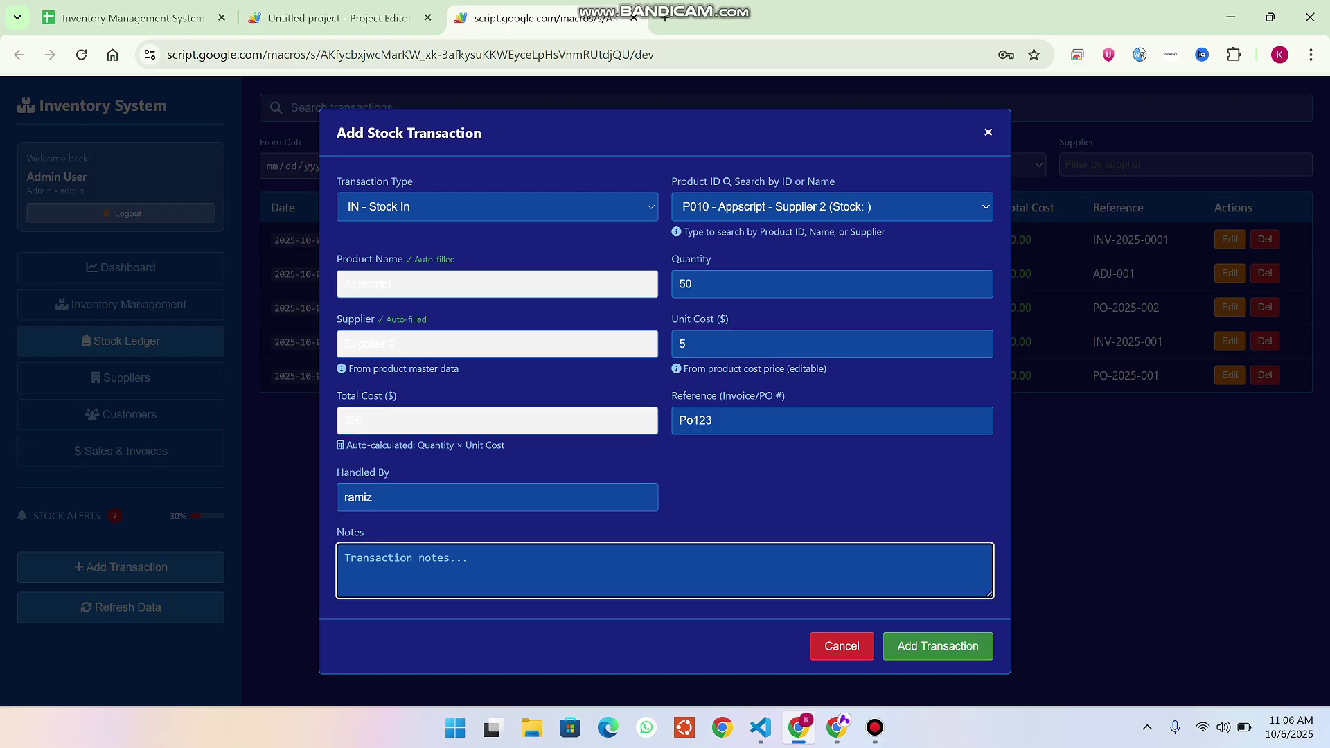
{"action": "left_click", "coordinate": [937, 646]}
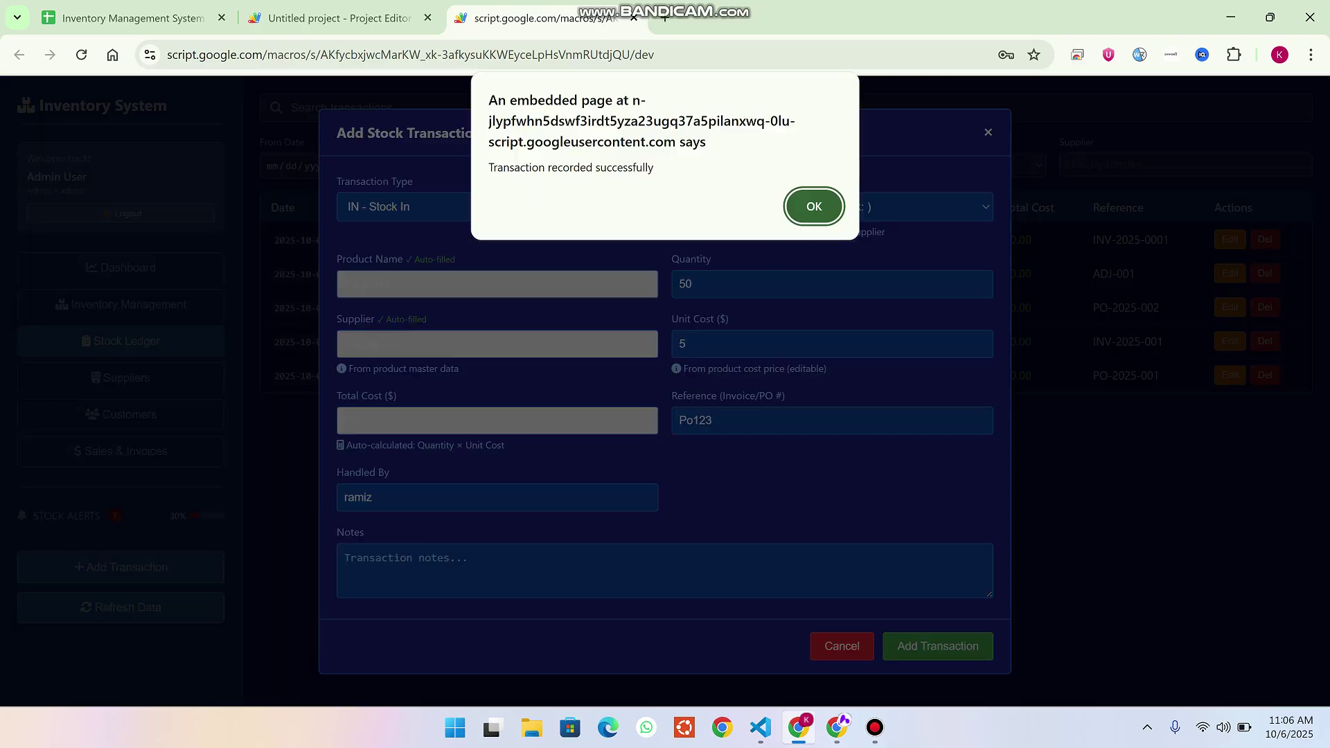
{"action": "left_click", "coordinate": [814, 206]}
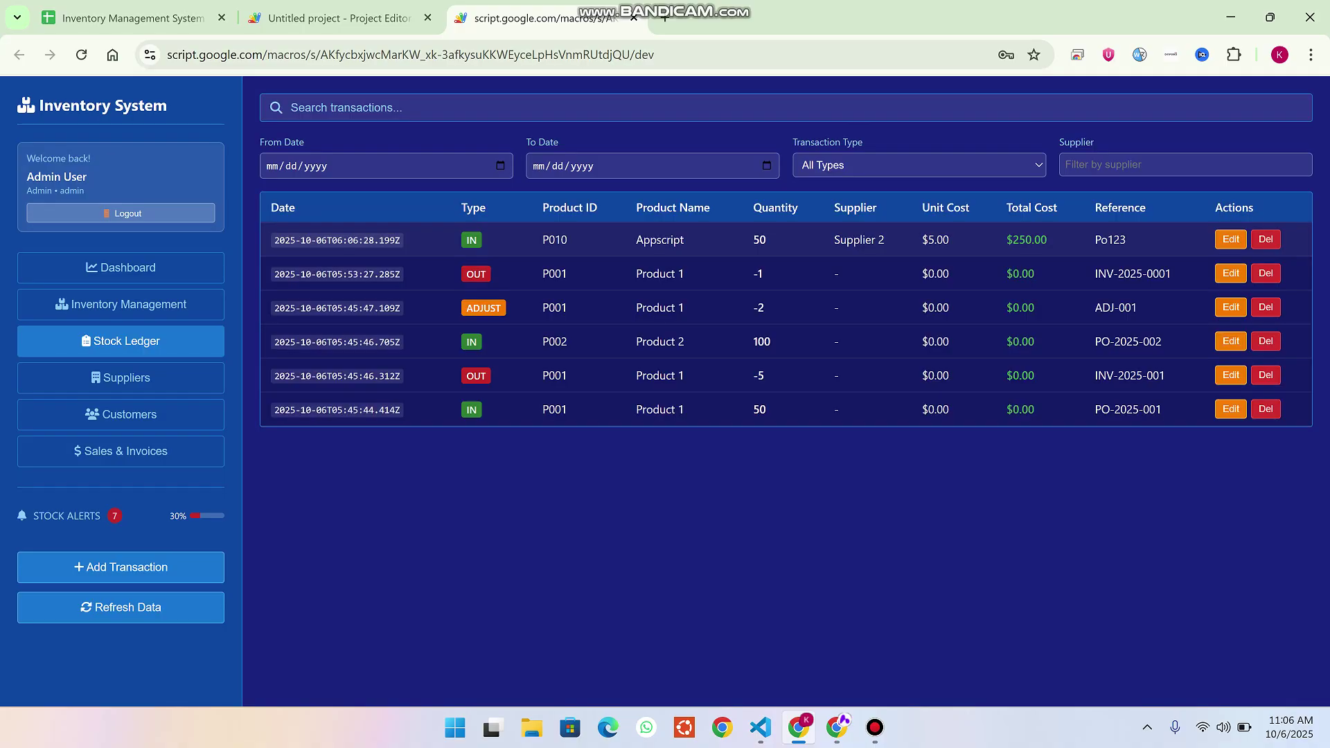
Refresh the inventory data to confirm P010 Appscript's stock reads 50.
{"action": "left_click_drag", "start_coordinate": [884, 239], "coordinate": [834, 239]}
{"action": "left_click", "coordinate": [121, 304]}
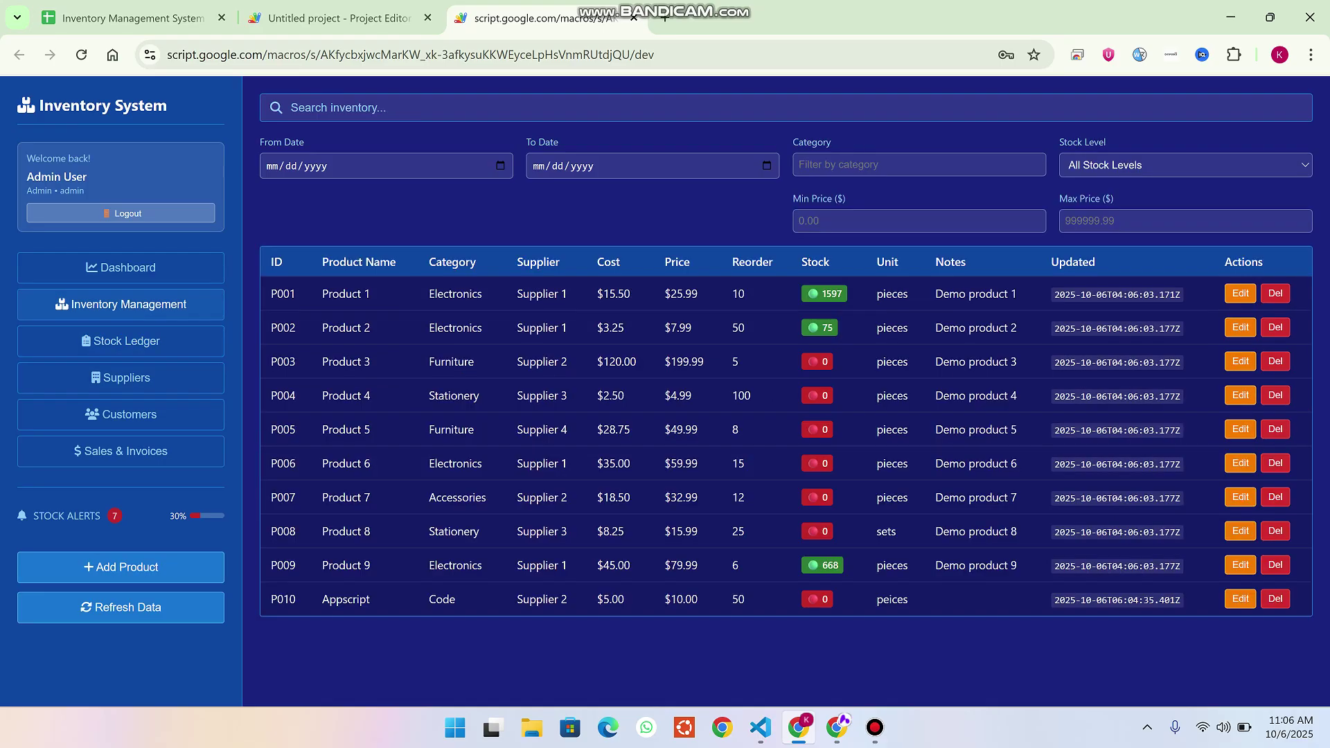
{"action": "left_click", "coordinate": [120, 607]}
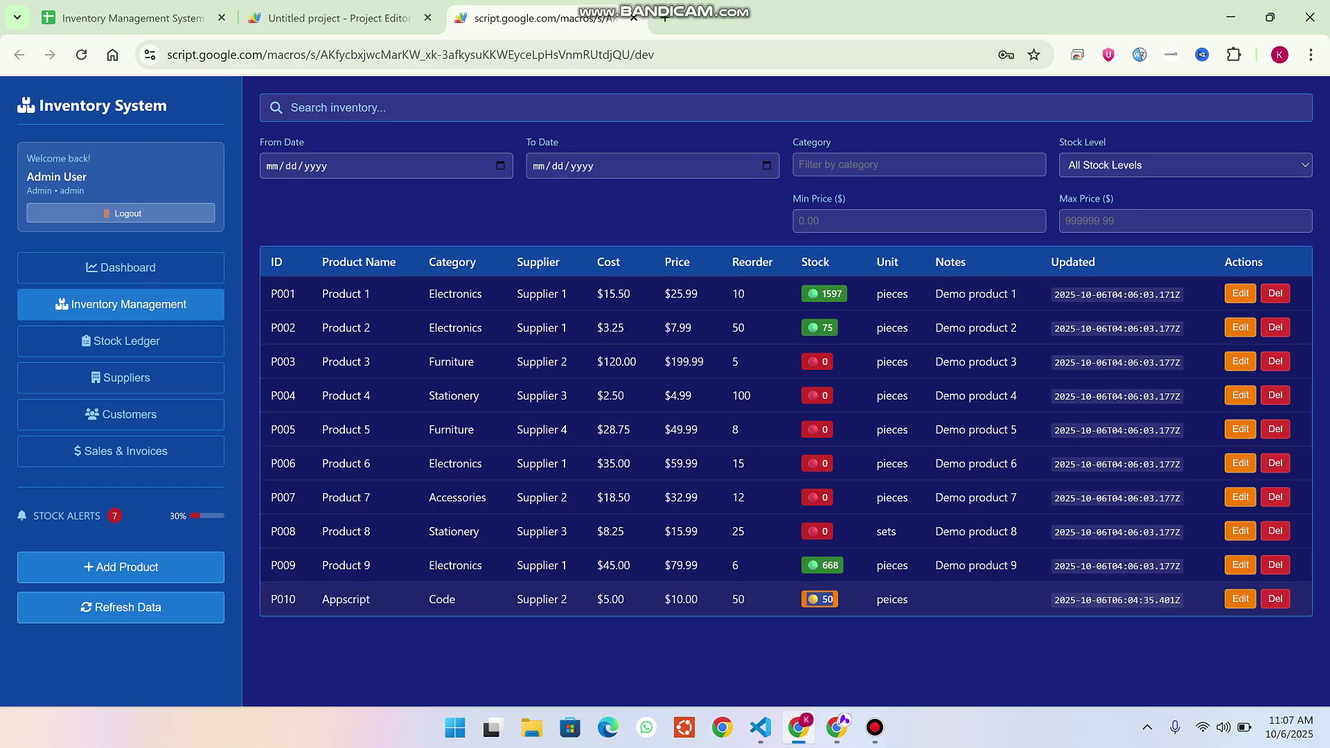
Check Supplier 2's $250.00 balance on the Suppliers page.
{"action": "left_click", "coordinate": [121, 378]}
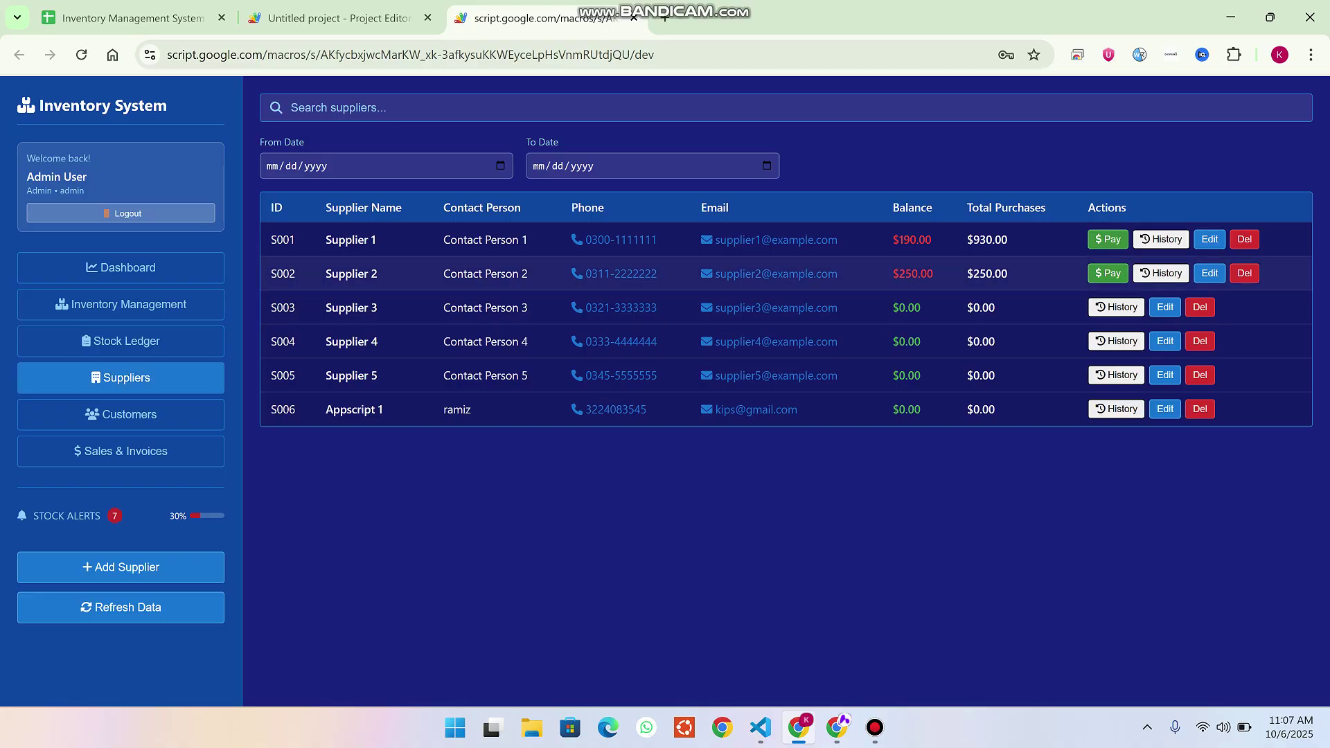
{"action": "left_click_drag", "start_coordinate": [345, 273], "coordinate": [377, 274]}
{"action": "left_click_drag", "start_coordinate": [920, 273], "coordinate": [891, 273]}
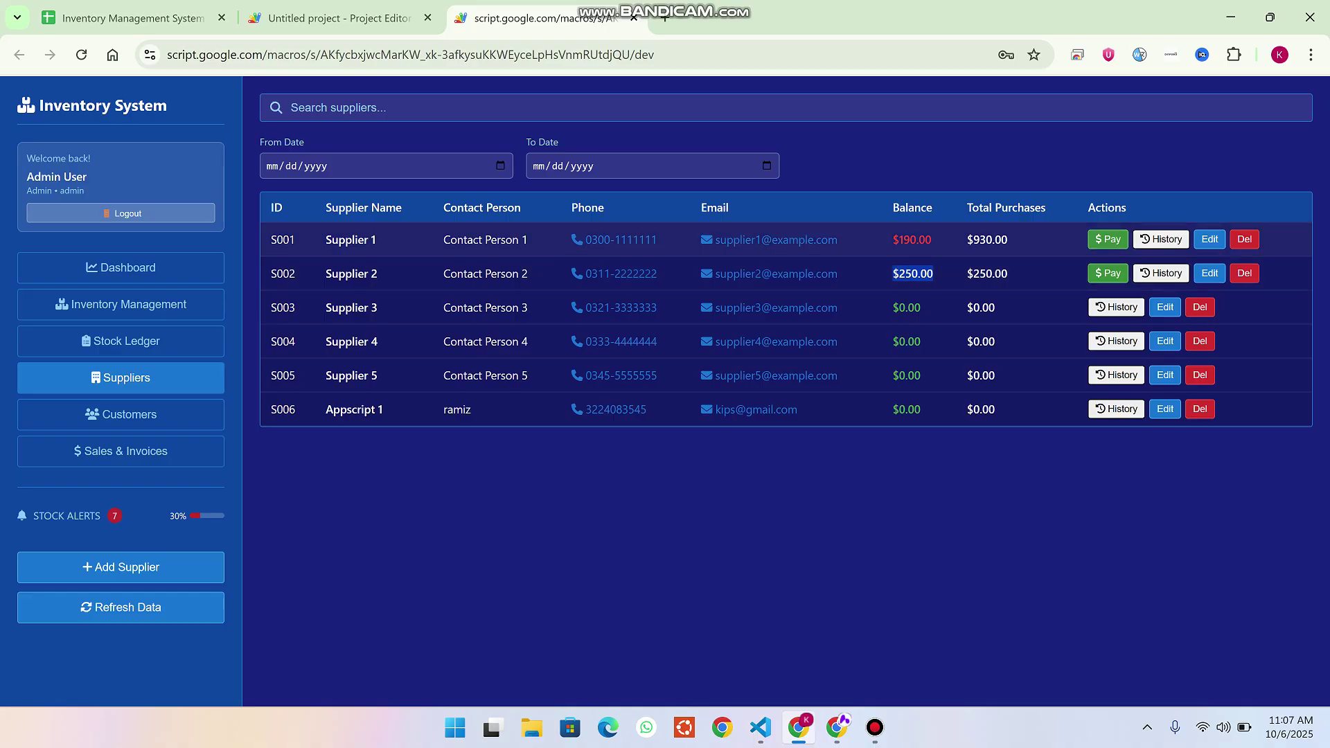
Pay Supplier 2 $150 by Bank Transfer with reference 'gggg' and confirm the payment.
{"action": "left_click", "coordinate": [1107, 273]}
{"action": "left_click", "coordinate": [355, 369]}
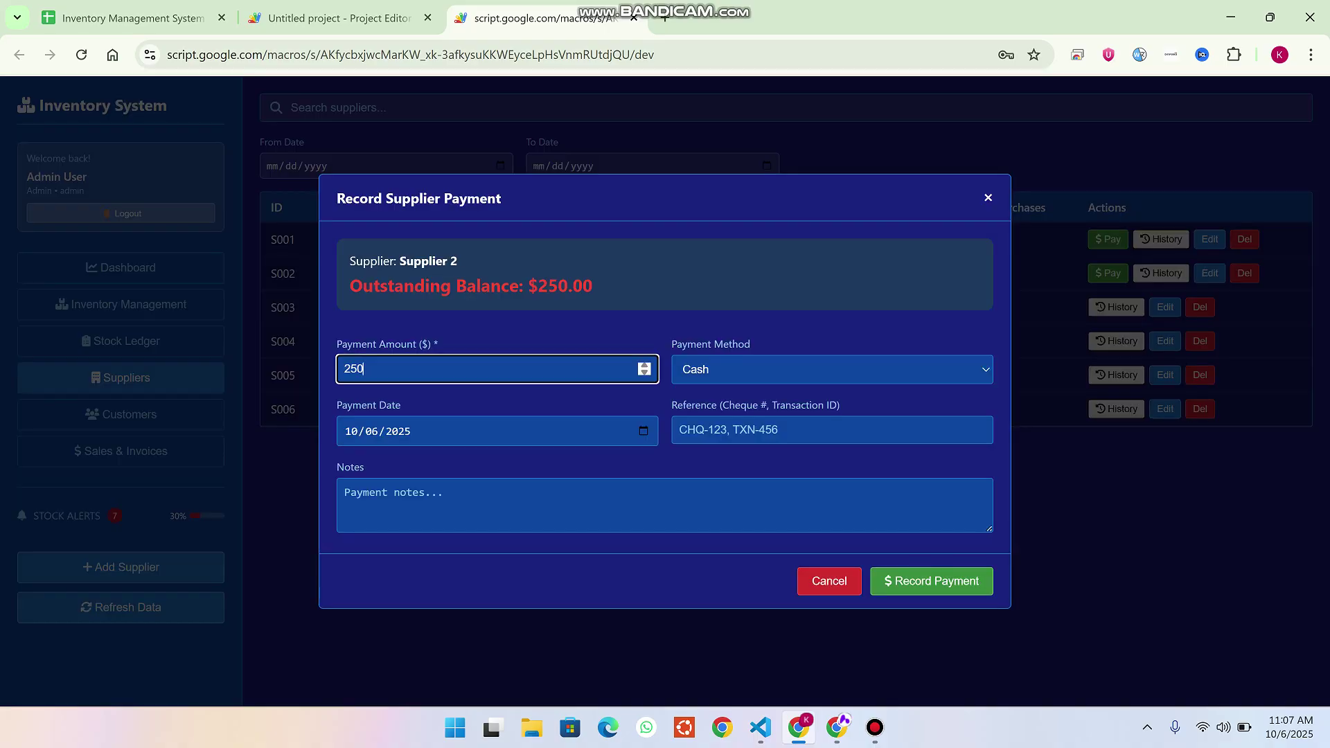
{"action": "key", "text": "BackSpace"}
{"action": "key", "text": "BackSpace"}
{"action": "key", "text": "BackSpace"}
{"action": "type", "text": "150"}
{"action": "key", "text": "Tab"}
{"action": "key", "text": "alt+Down"}
{"action": "key", "text": "Down"}
{"action": "key", "text": "Return"}
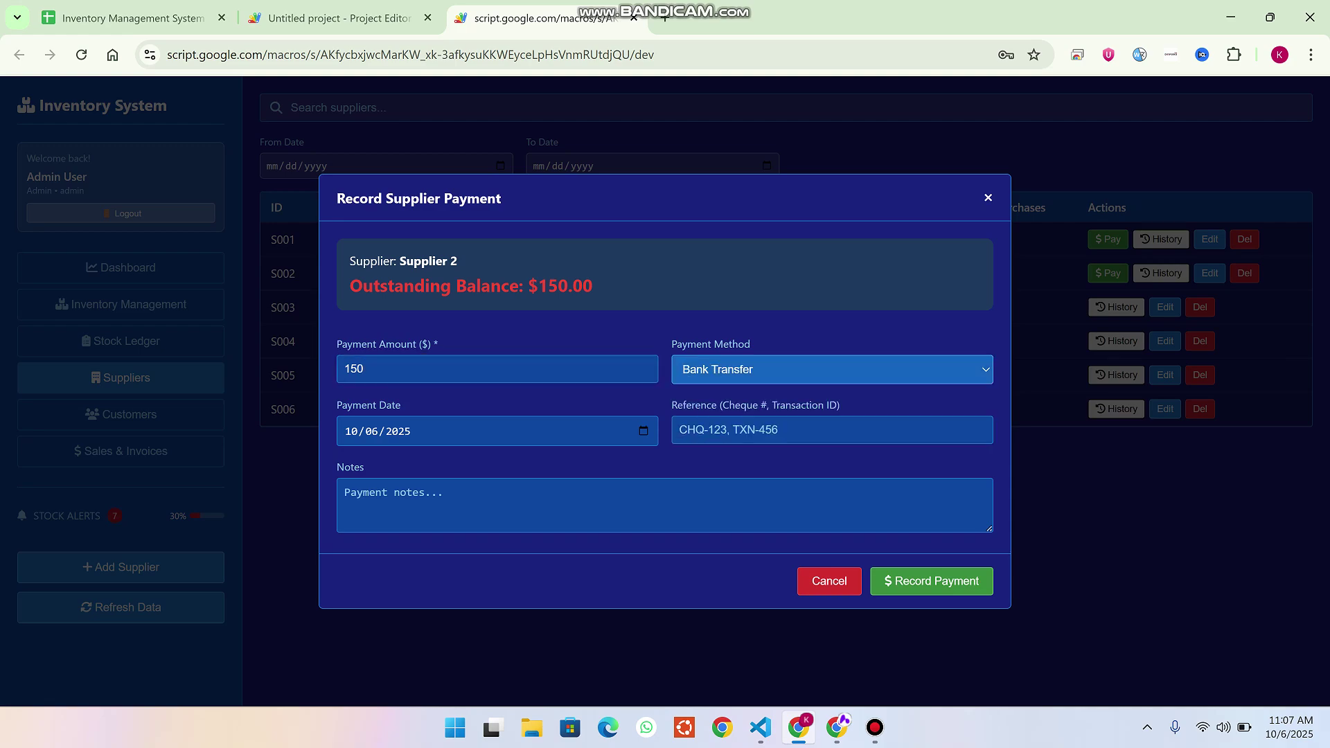
{"action": "left_click", "coordinate": [693, 430]}
{"action": "type", "text": "gggg"}
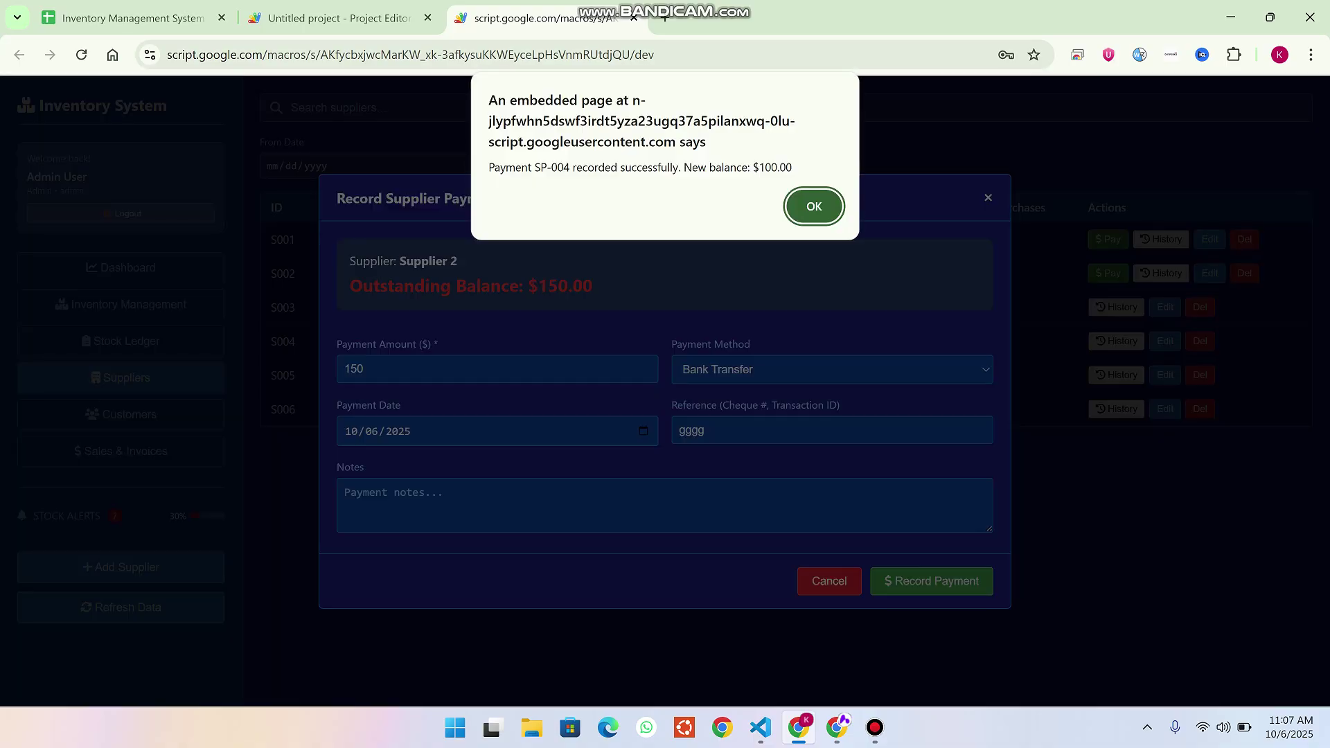
{"action": "key", "text": "Return"}
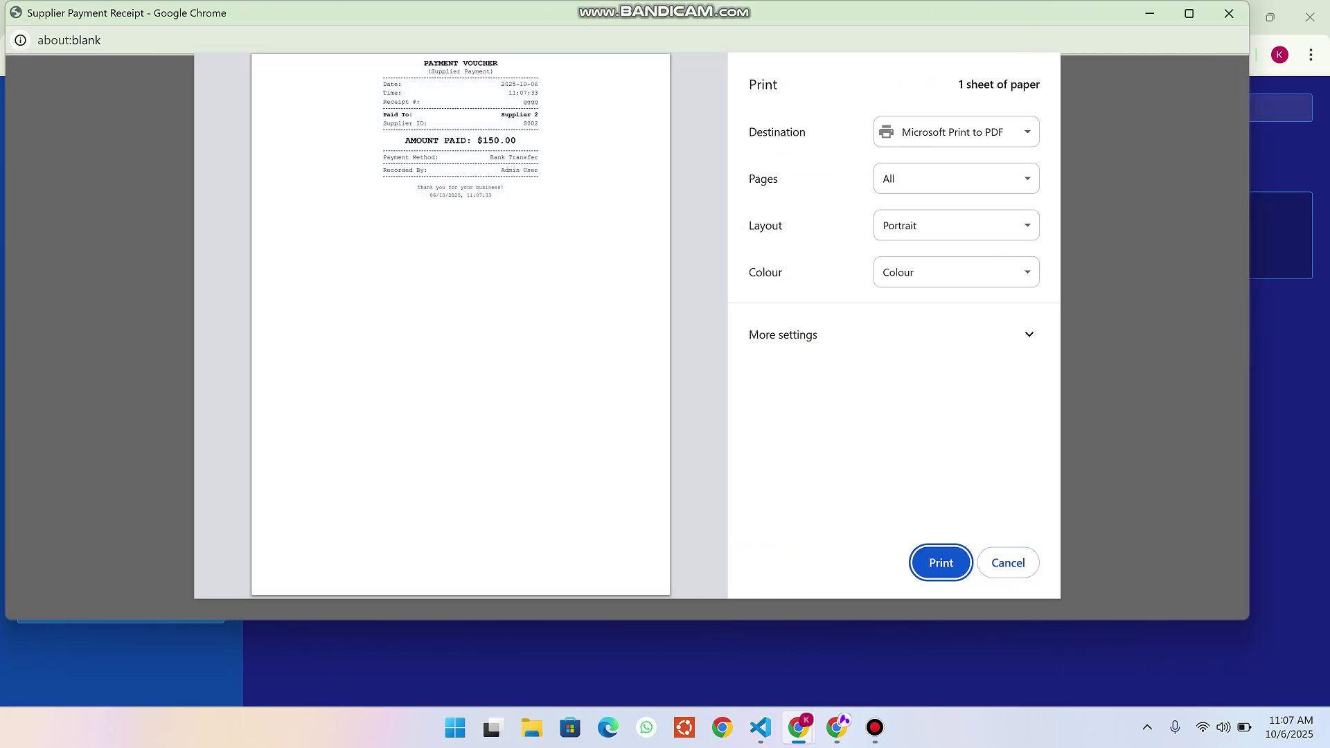
Inspect the $150.00 Supplier 2 voucher in print preview, then cancel printing and close the receipt window.
{"action": "key", "text": "ctrl+plus"}
{"action": "scroll", "coordinate": [443, 312], "scroll_direction": "up", "scroll_amount": 2}
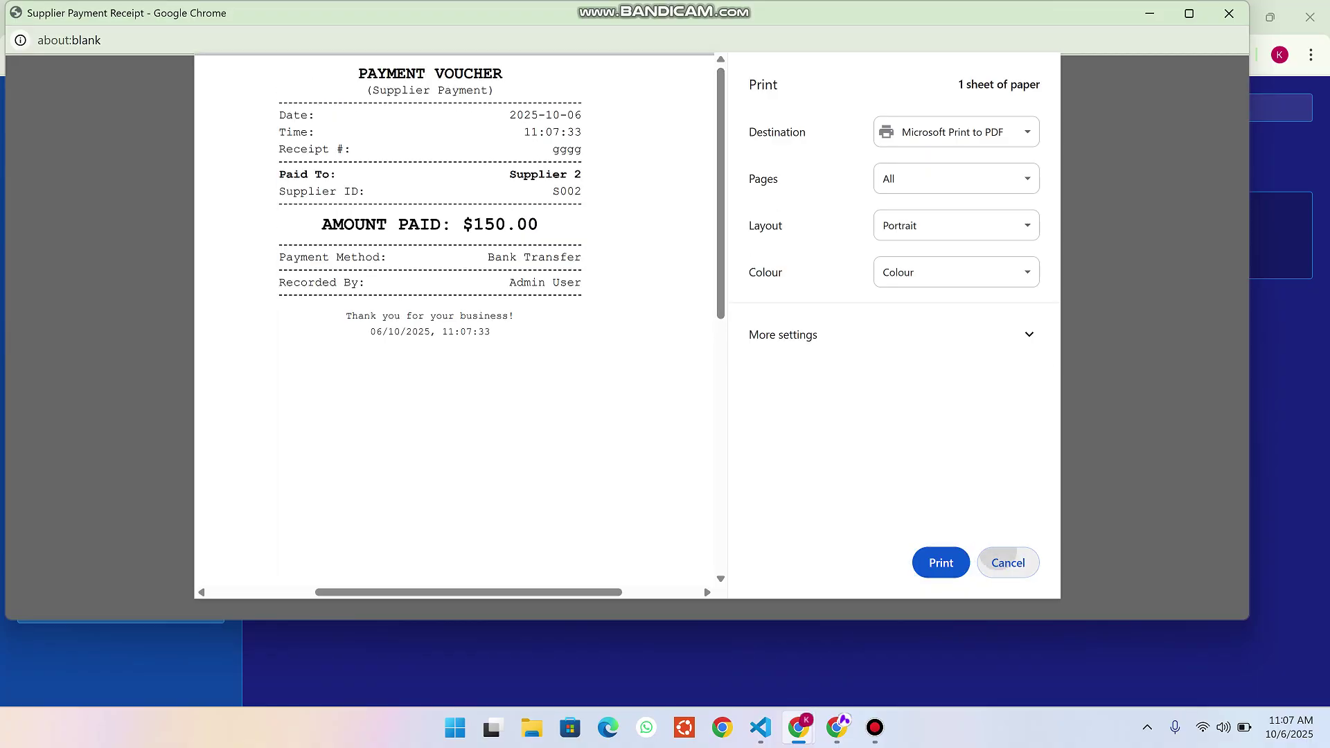
{"action": "left_click", "coordinate": [1007, 563]}
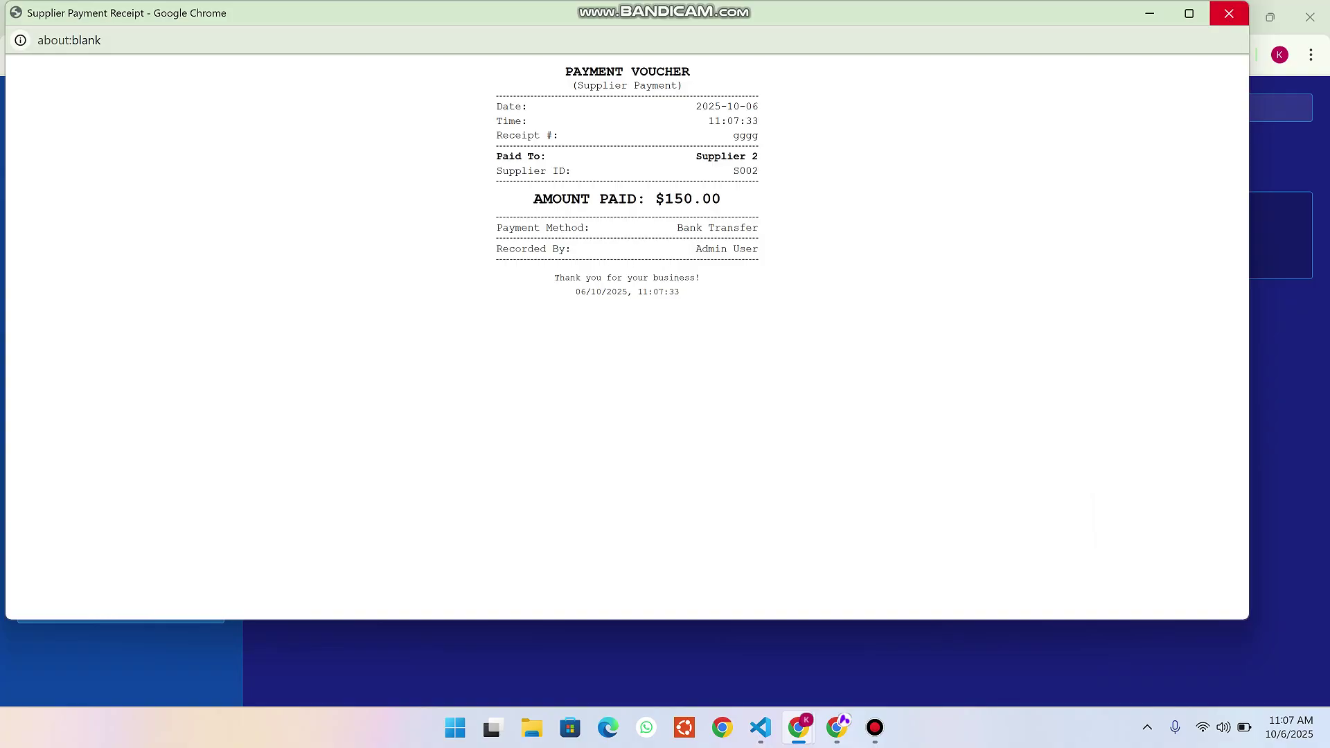
{"action": "left_click", "coordinate": [1229, 15]}
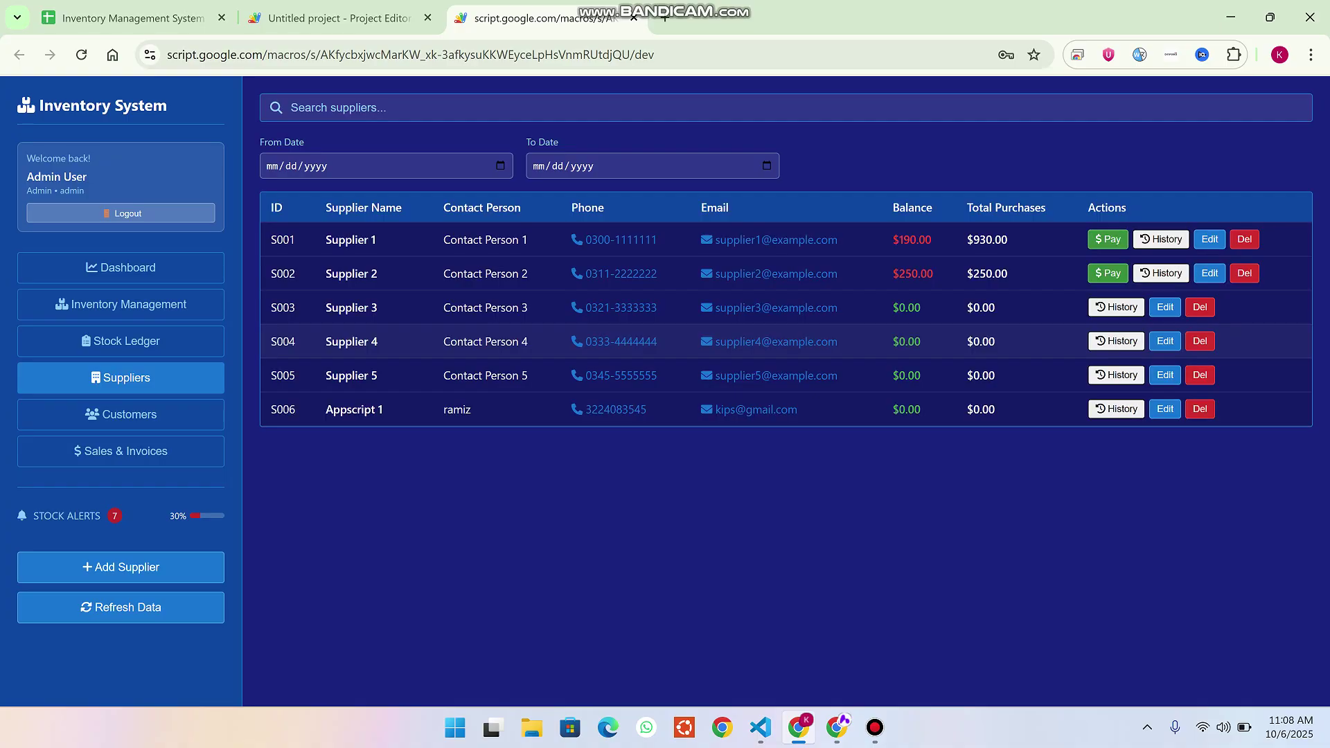
{"action": "left_click_drag", "start_coordinate": [933, 273], "coordinate": [894, 273]}
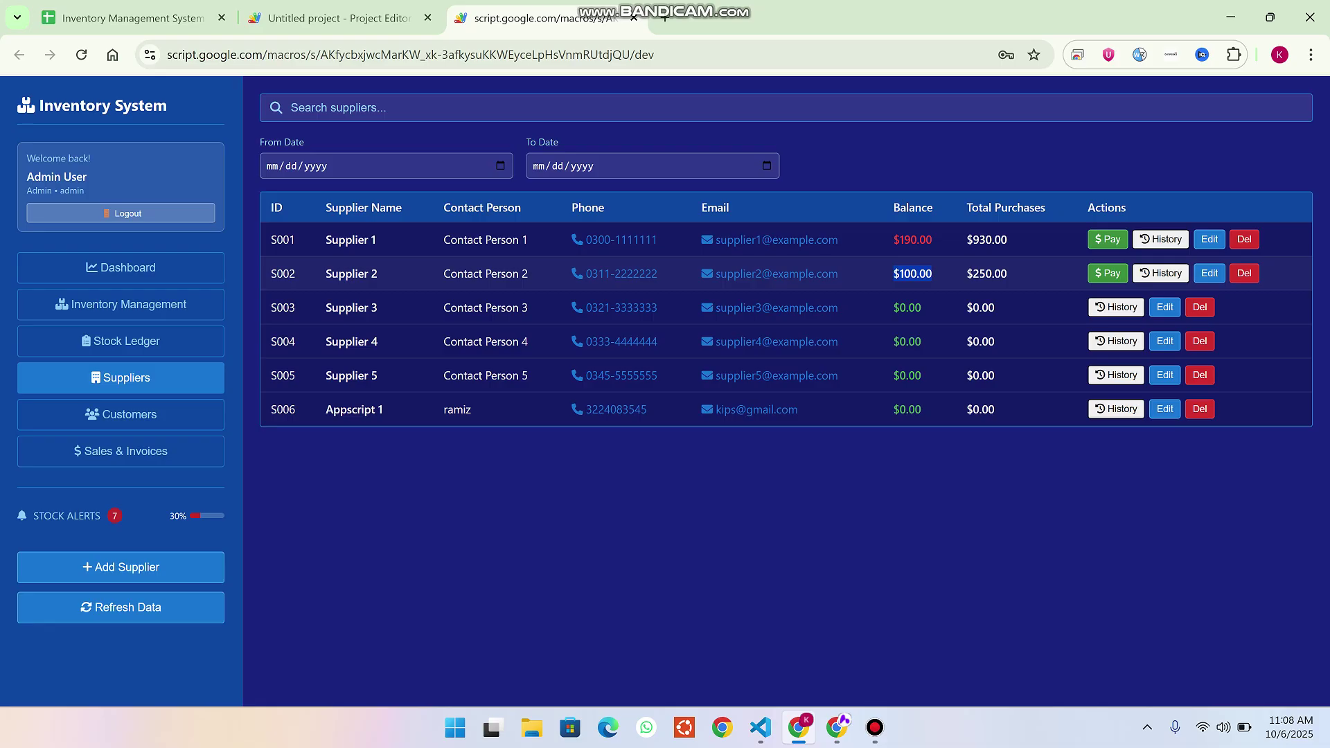
{"action": "left_click", "coordinate": [1160, 273]}
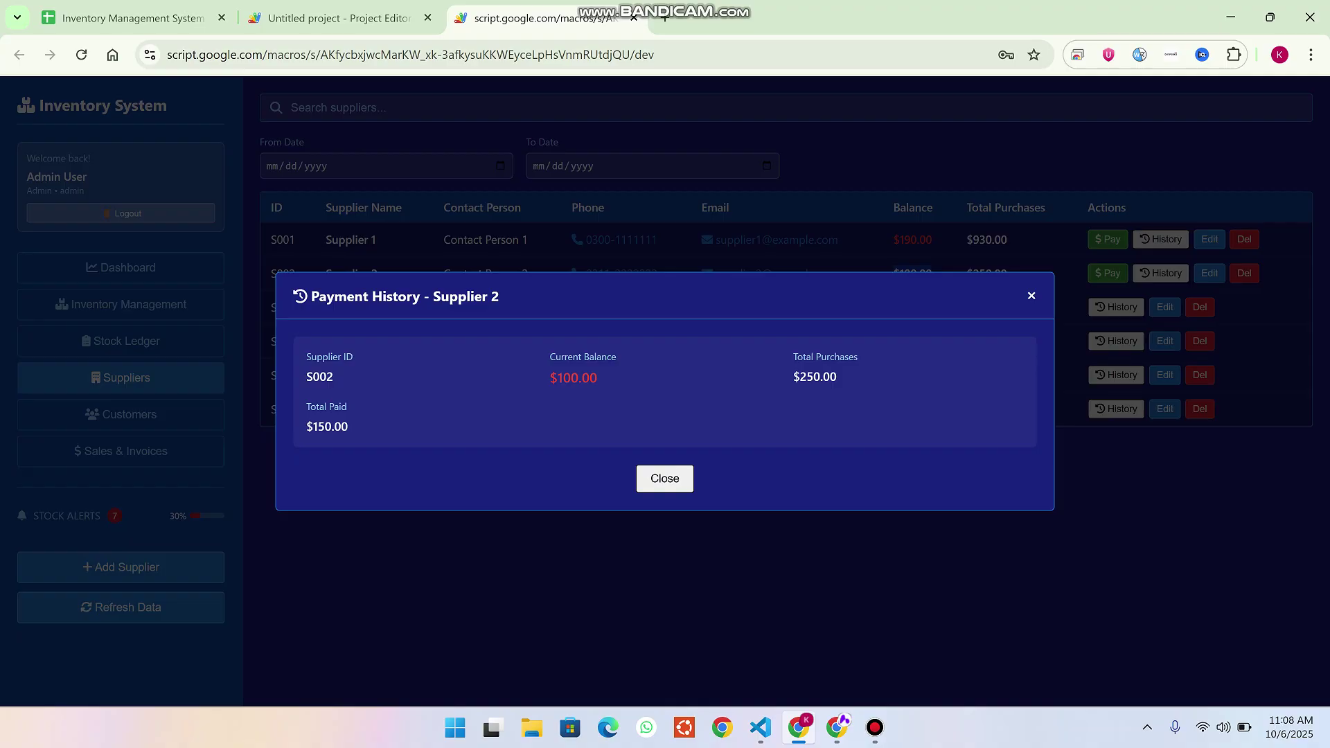
{"action": "left_click_drag", "start_coordinate": [550, 377], "coordinate": [306, 376]}
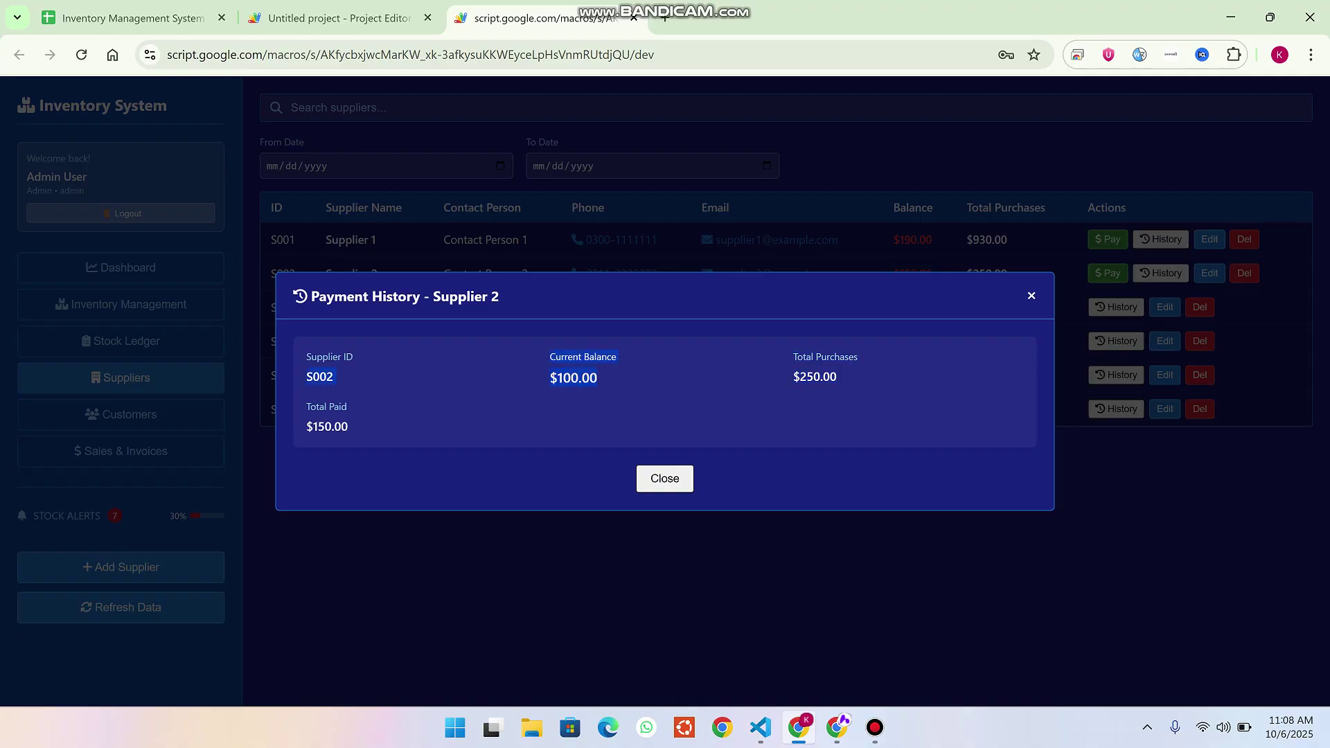
{"action": "left_click_drag", "start_coordinate": [331, 426], "coordinate": [306, 407]}
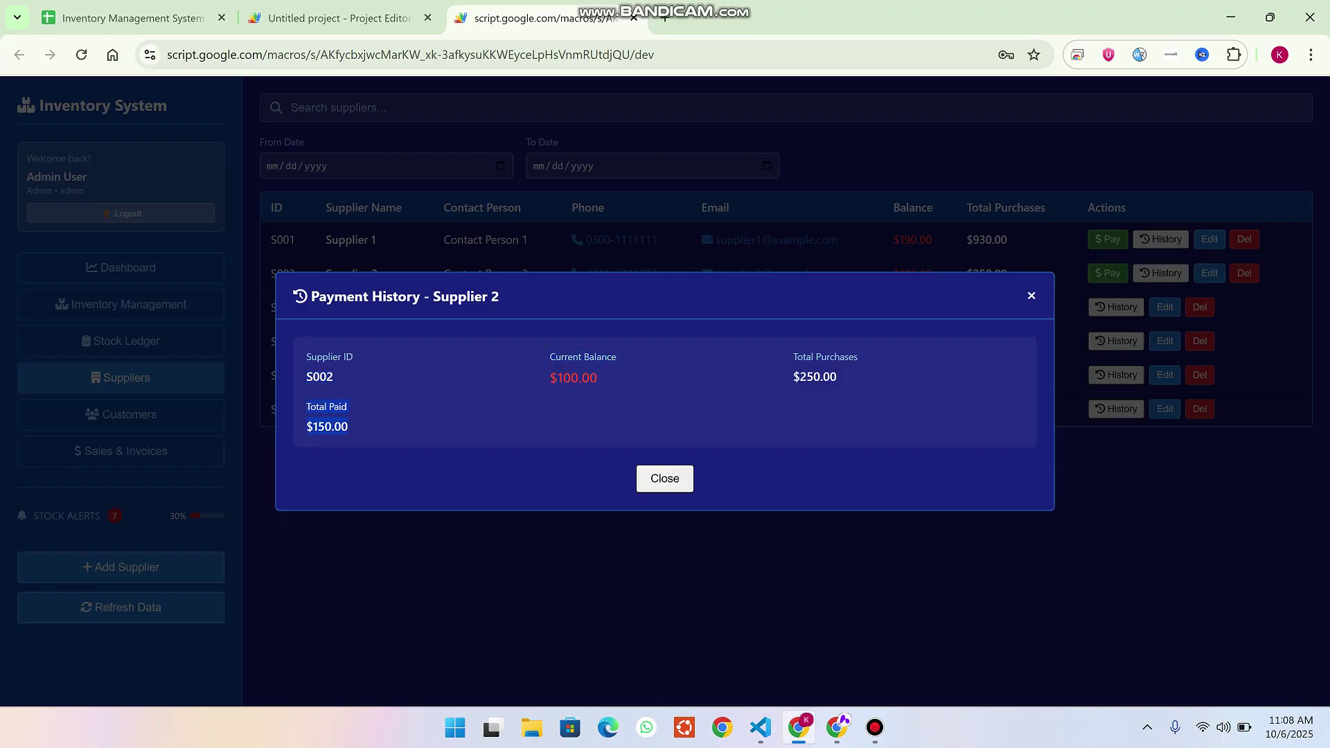
{"action": "left_click", "coordinate": [664, 478]}
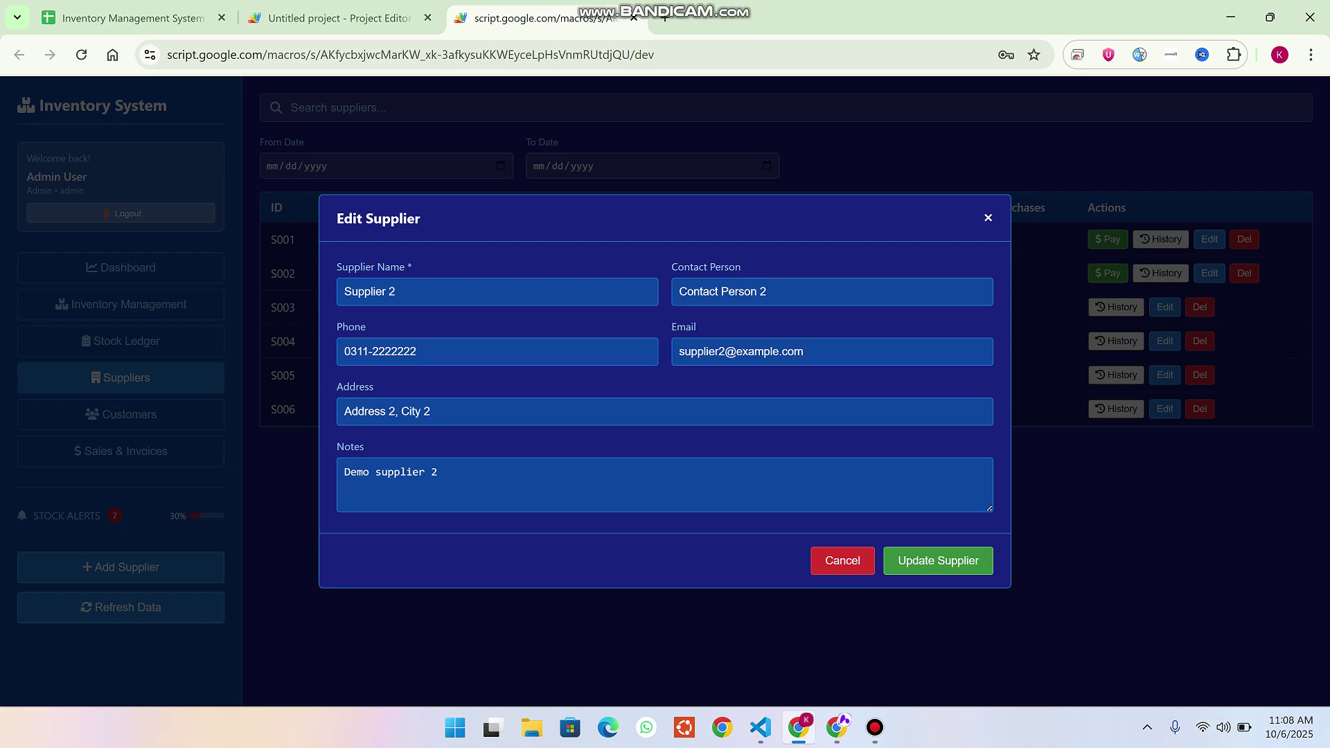
{"action": "key", "text": "Escape"}
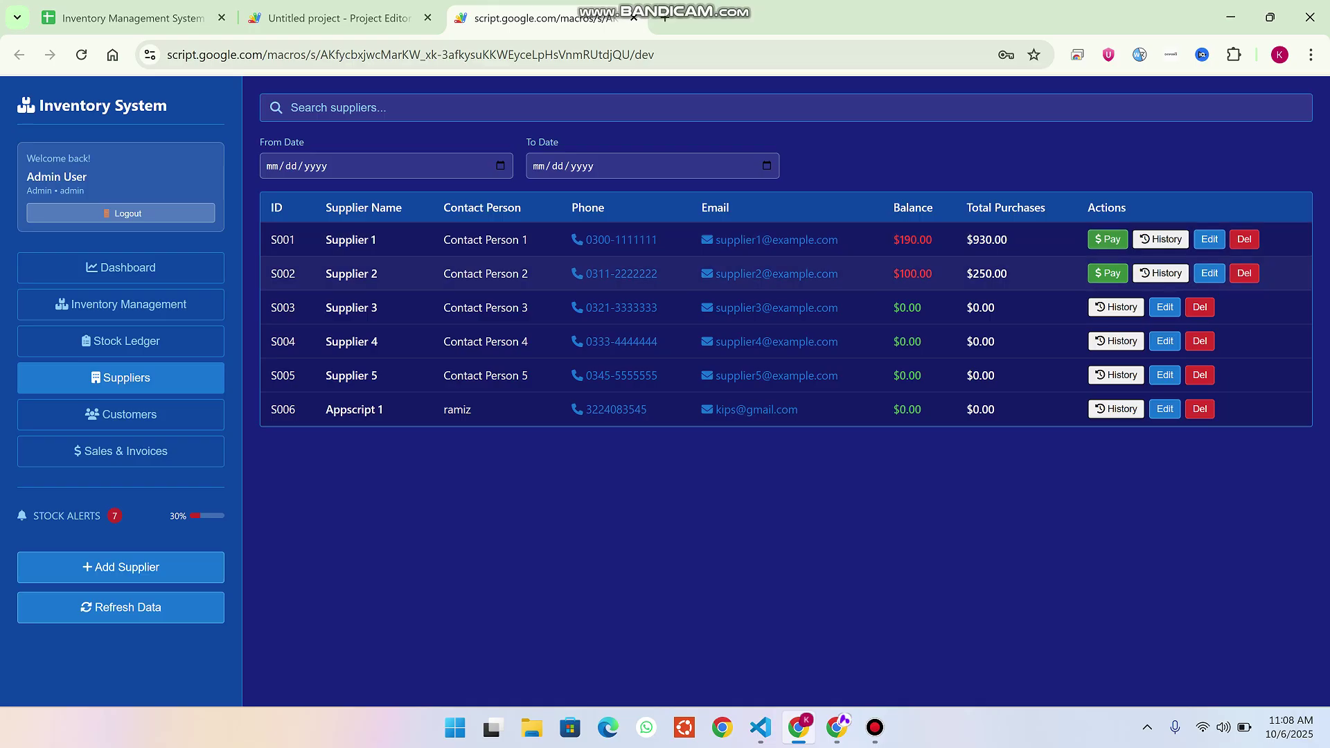
Enter another Supplier 2 payment with payment reference 444.
{"action": "left_click", "coordinate": [1106, 273]}
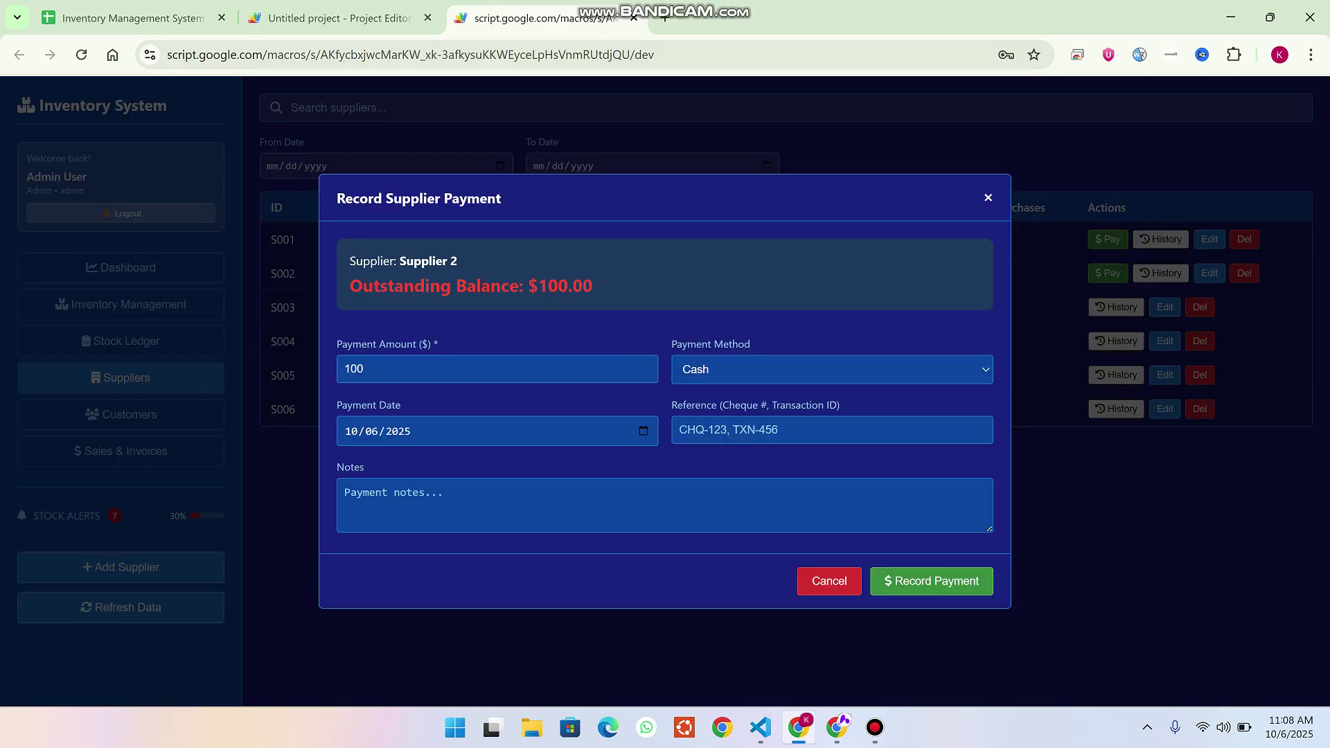
{"action": "left_click", "coordinate": [727, 430]}
{"action": "type", "text": "444"}
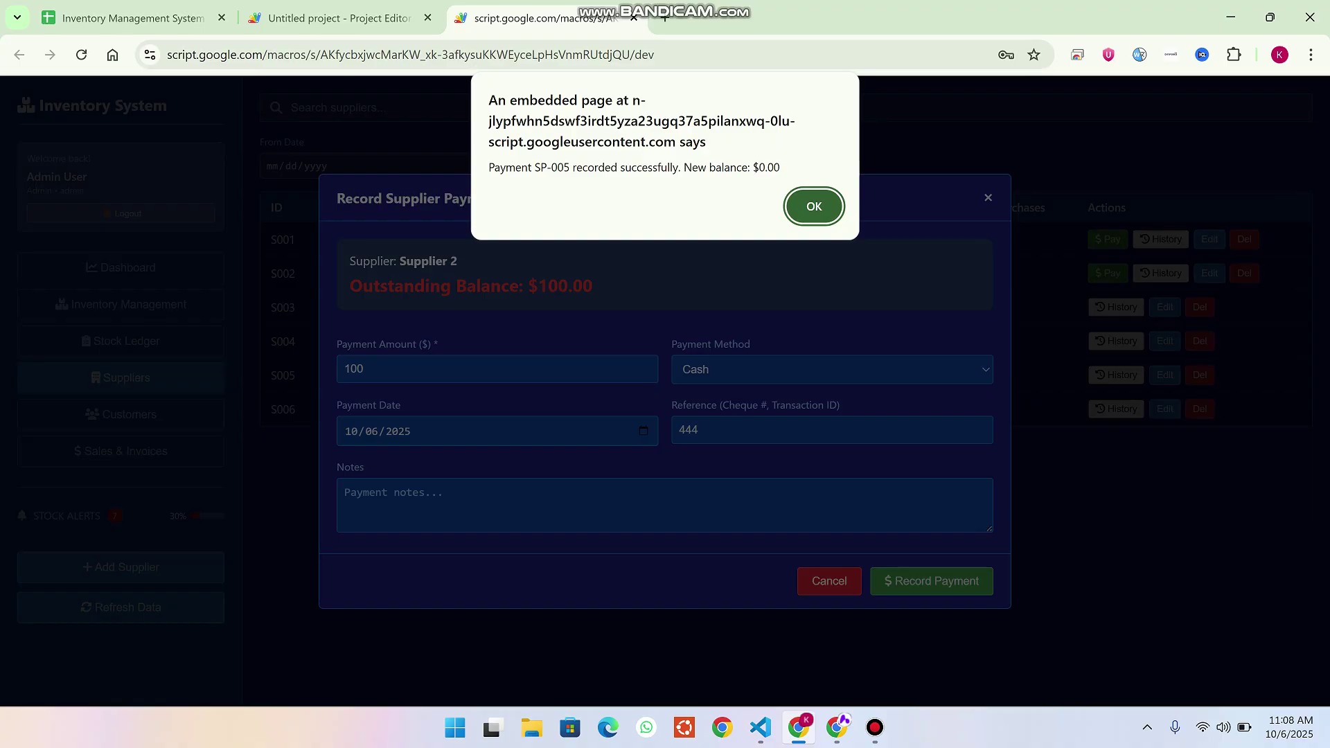
Confirm the recorded $100 payment, skip the receipt printout, and highlight Supplier 2's $0.00 balance.
{"action": "left_click_drag", "start_coordinate": [780, 168], "coordinate": [684, 168]}
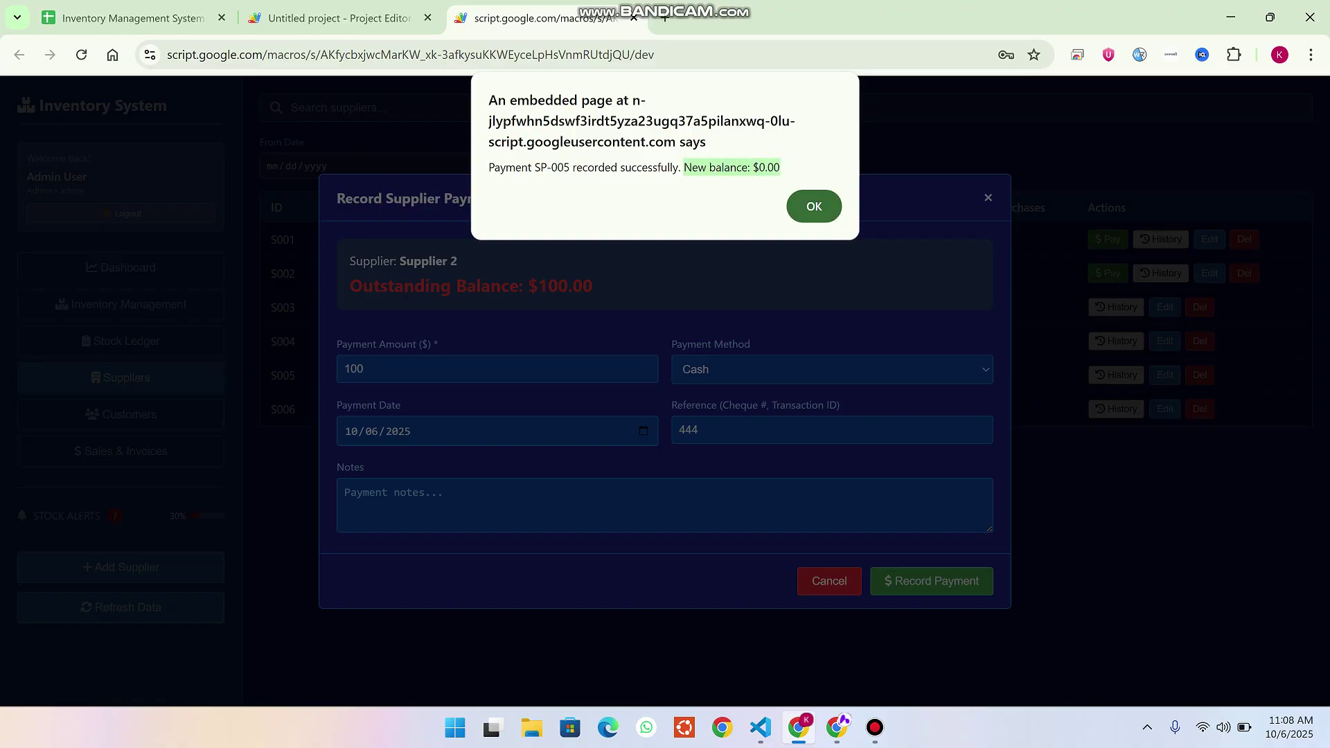
{"action": "left_click", "coordinate": [814, 206]}
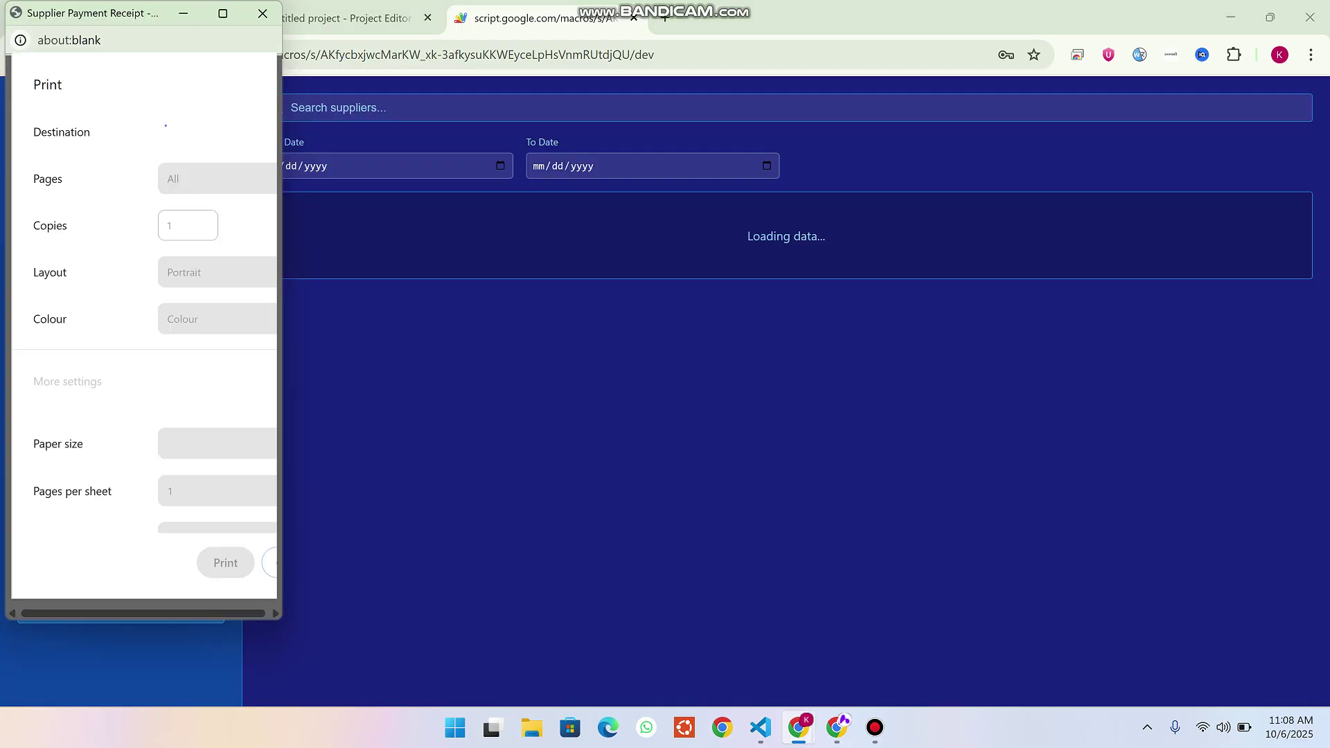
{"action": "key", "text": "Escape"}
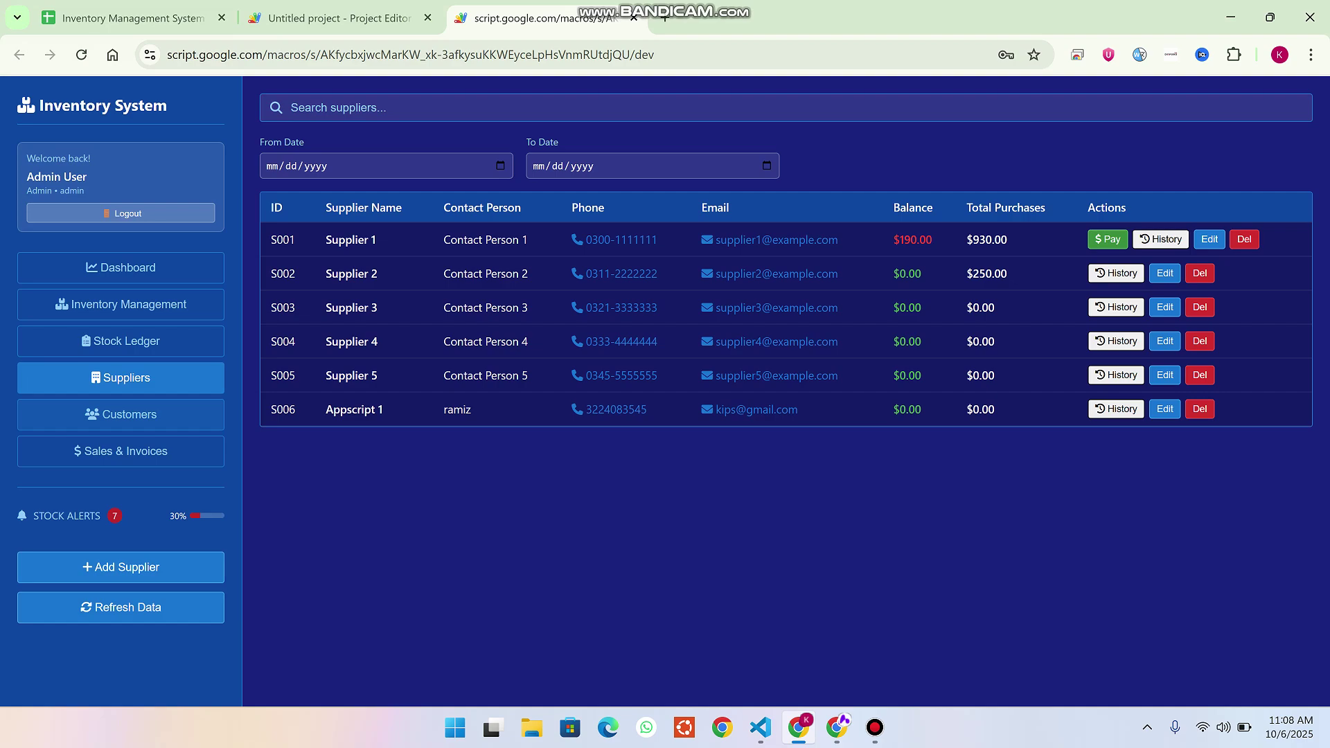
{"action": "left_click_drag", "start_coordinate": [922, 274], "coordinate": [892, 274]}
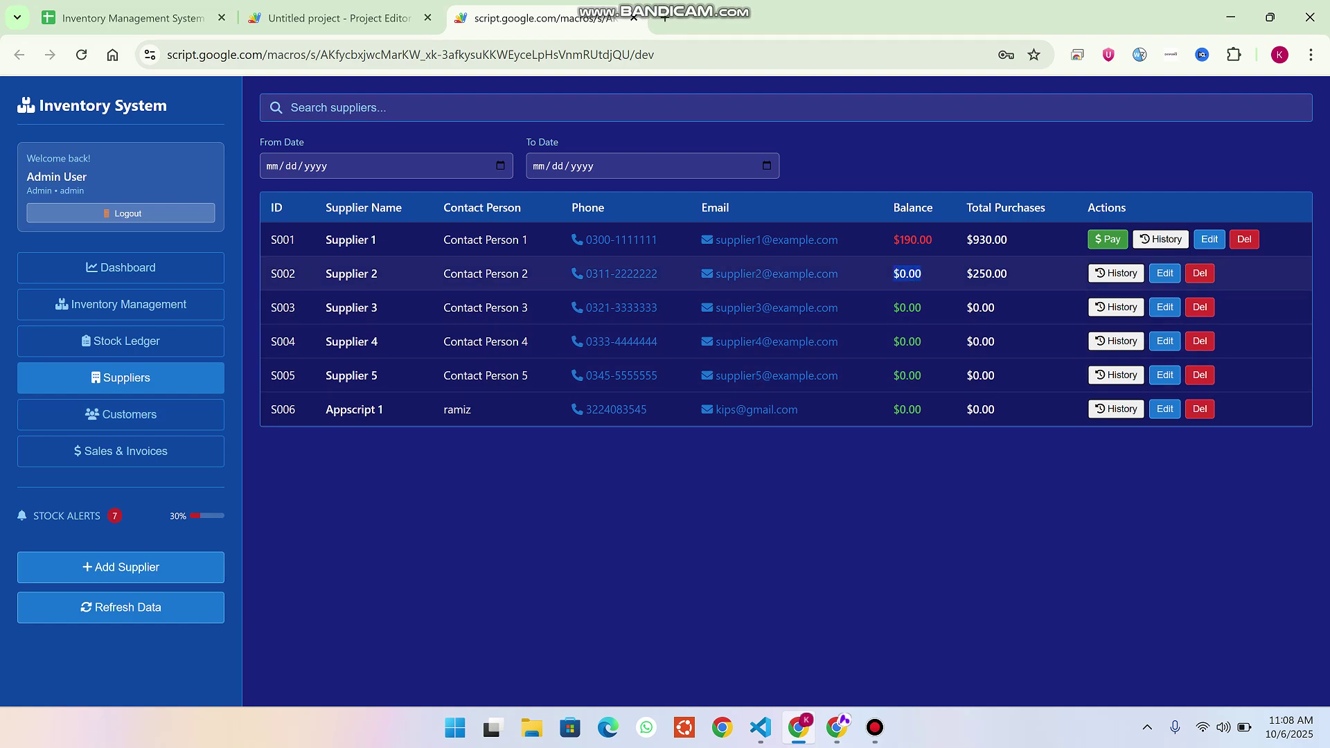
Review the Sales & Invoices page, then trigger P003's reorder email and close the mail app.
{"action": "left_click", "coordinate": [120, 451]}
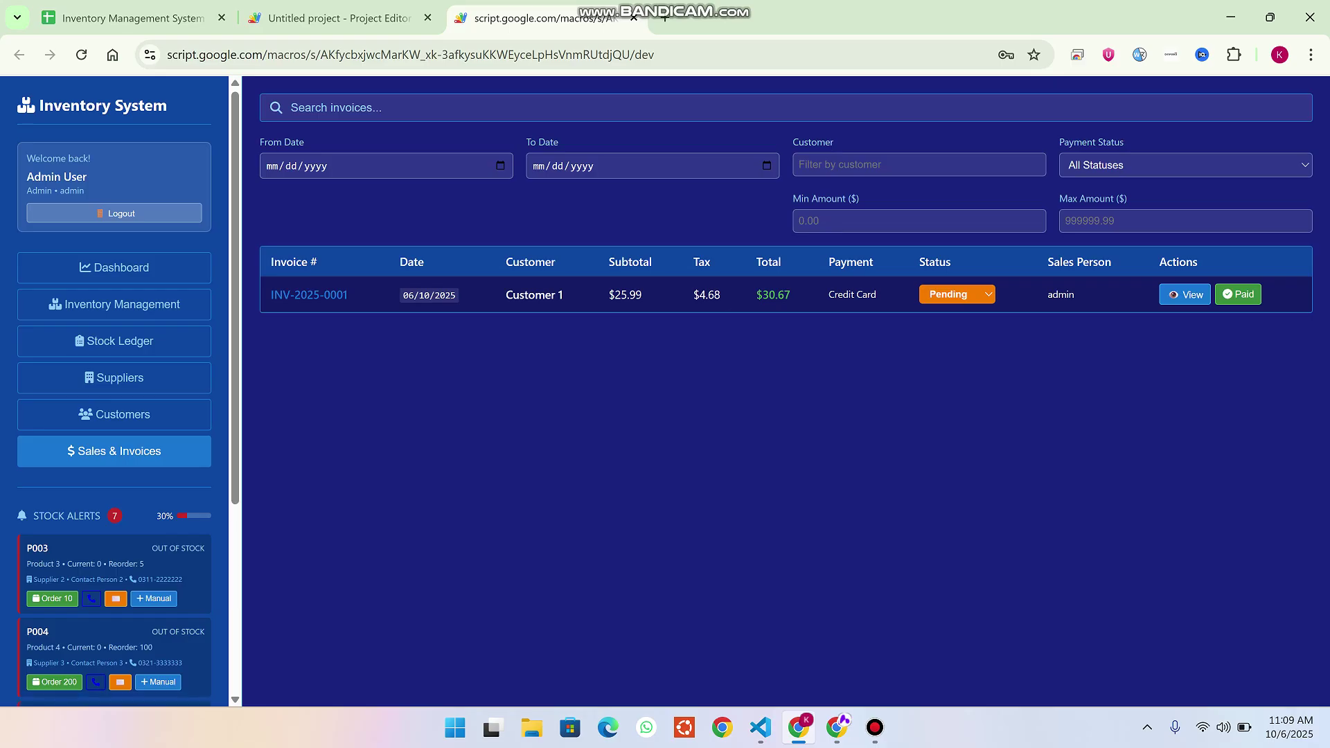
{"action": "scroll", "coordinate": [114, 388], "scroll_direction": "down", "scroll_amount": 4}
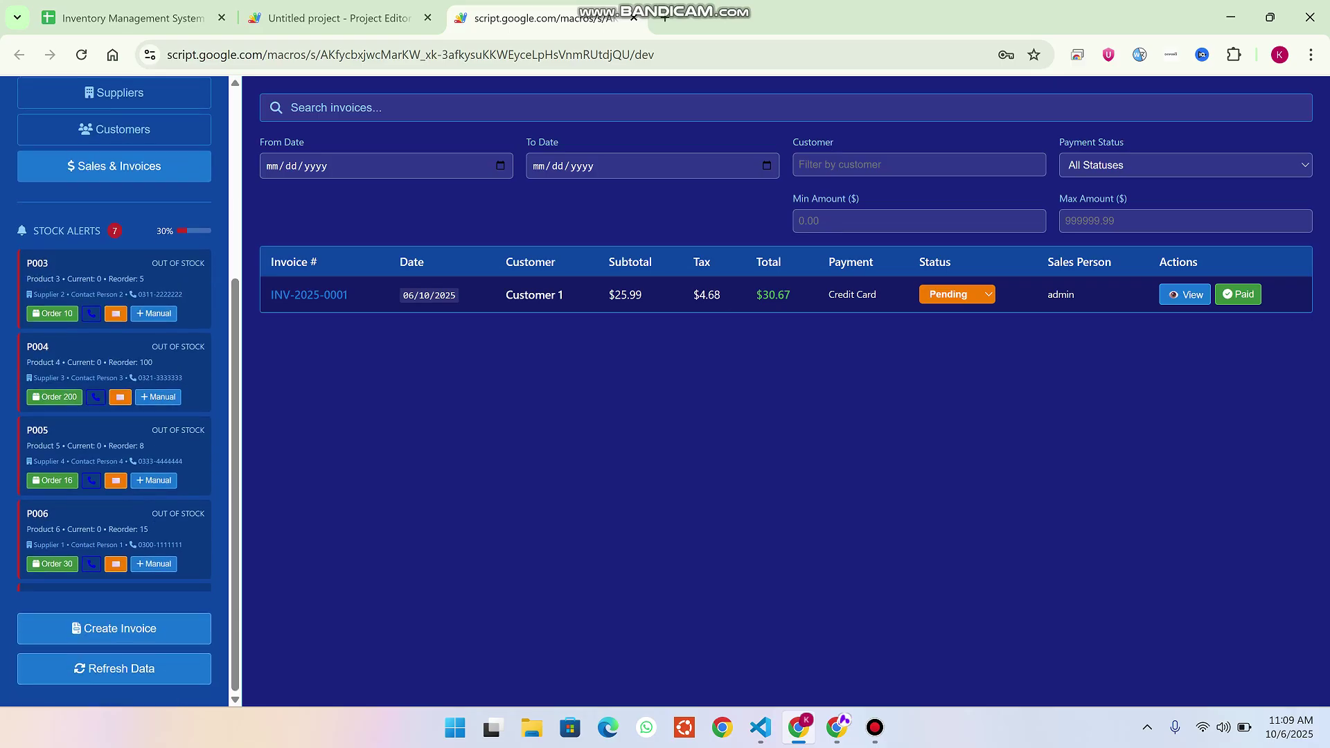
{"action": "scroll", "coordinate": [115, 388], "scroll_direction": "up", "scroll_amount": 1}
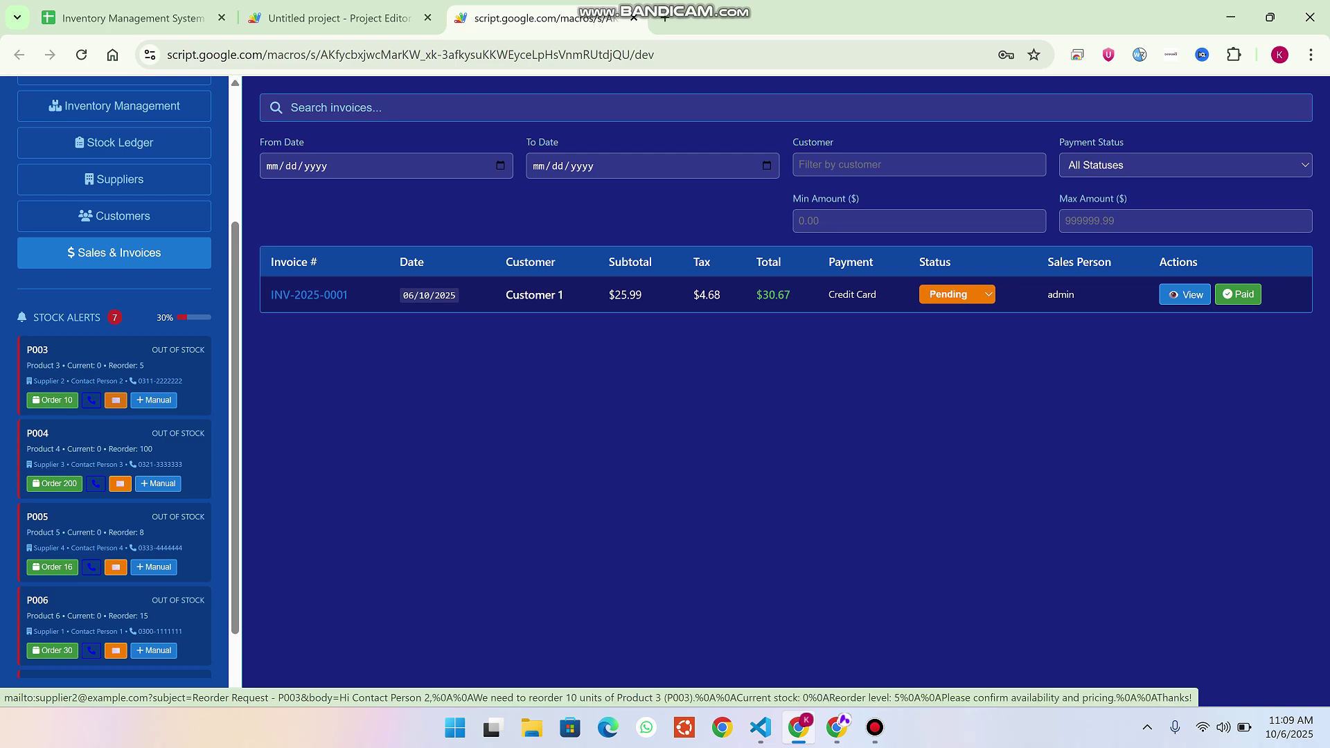
{"action": "left_click", "coordinate": [115, 400]}
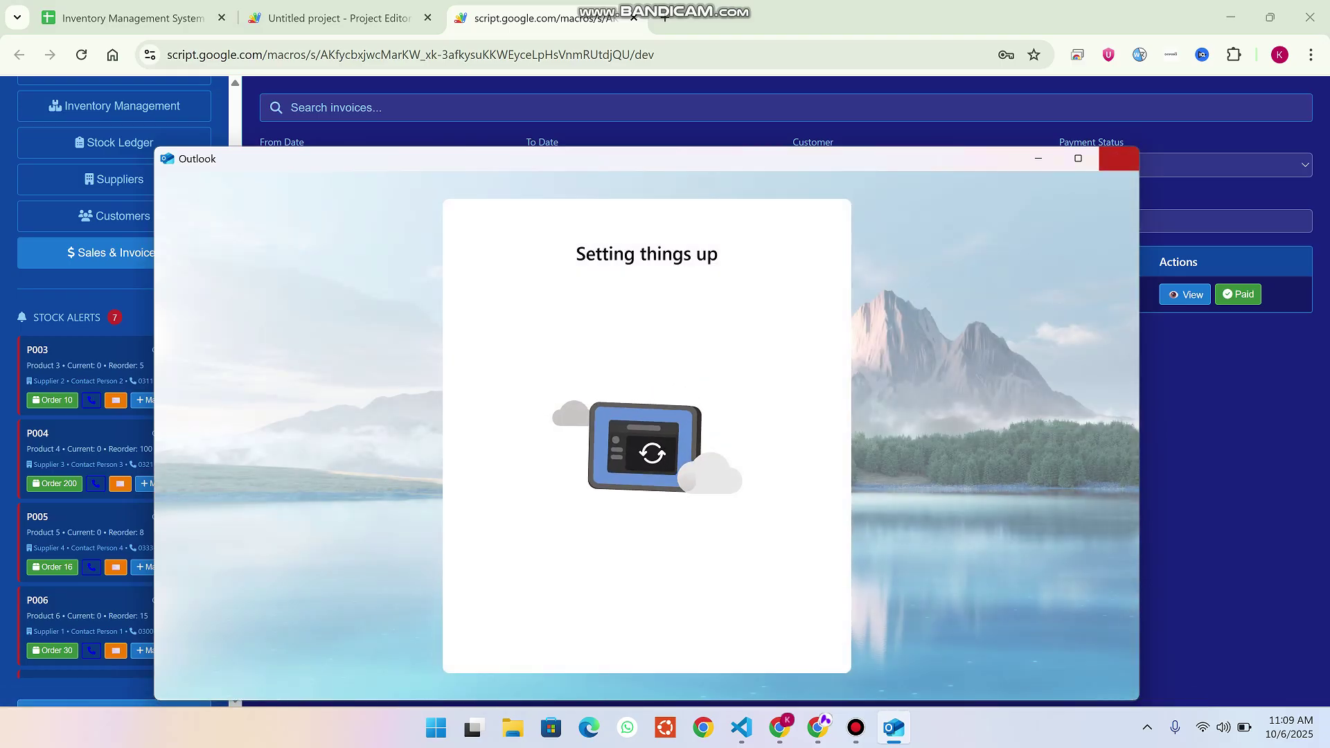
{"action": "left_click", "coordinate": [1118, 158]}
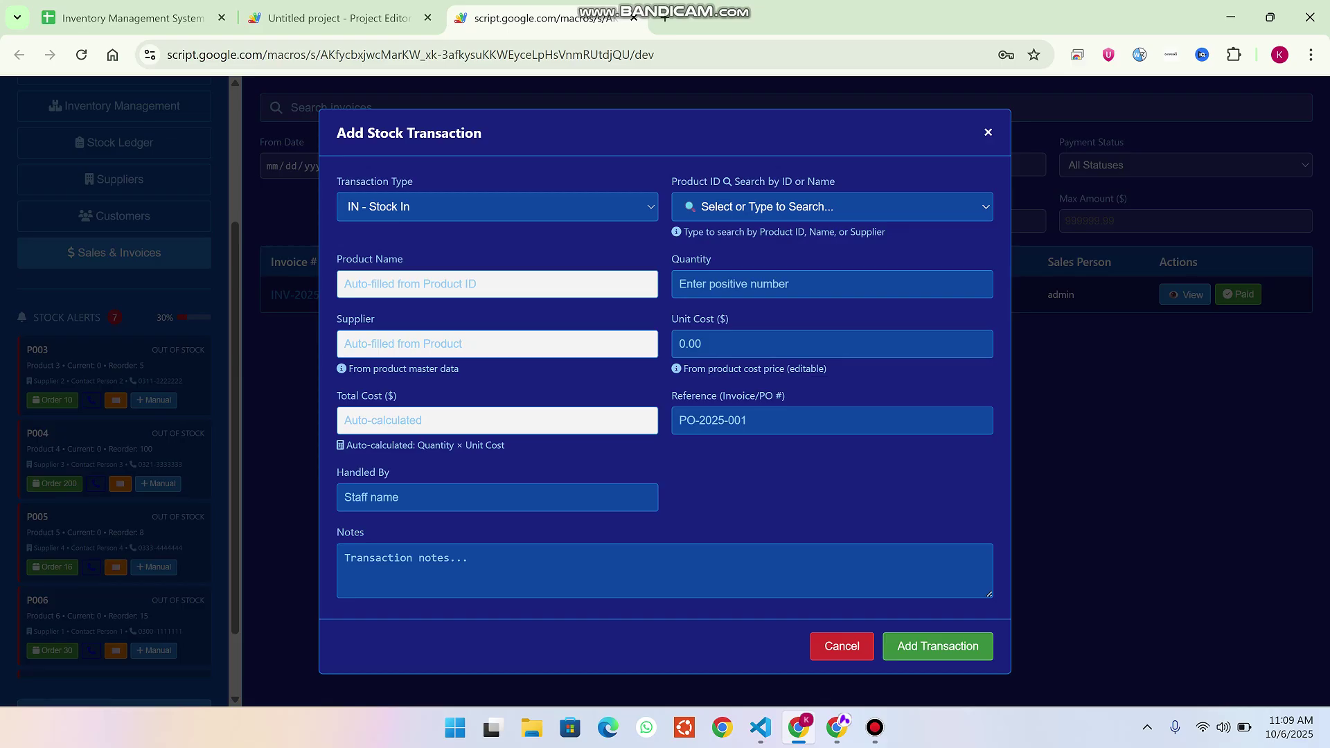
Dismiss the stock transaction form and reorder 10 units of P003, confirming the success alert.
{"action": "key", "text": "Return"}
{"action": "key", "text": "Escape"}
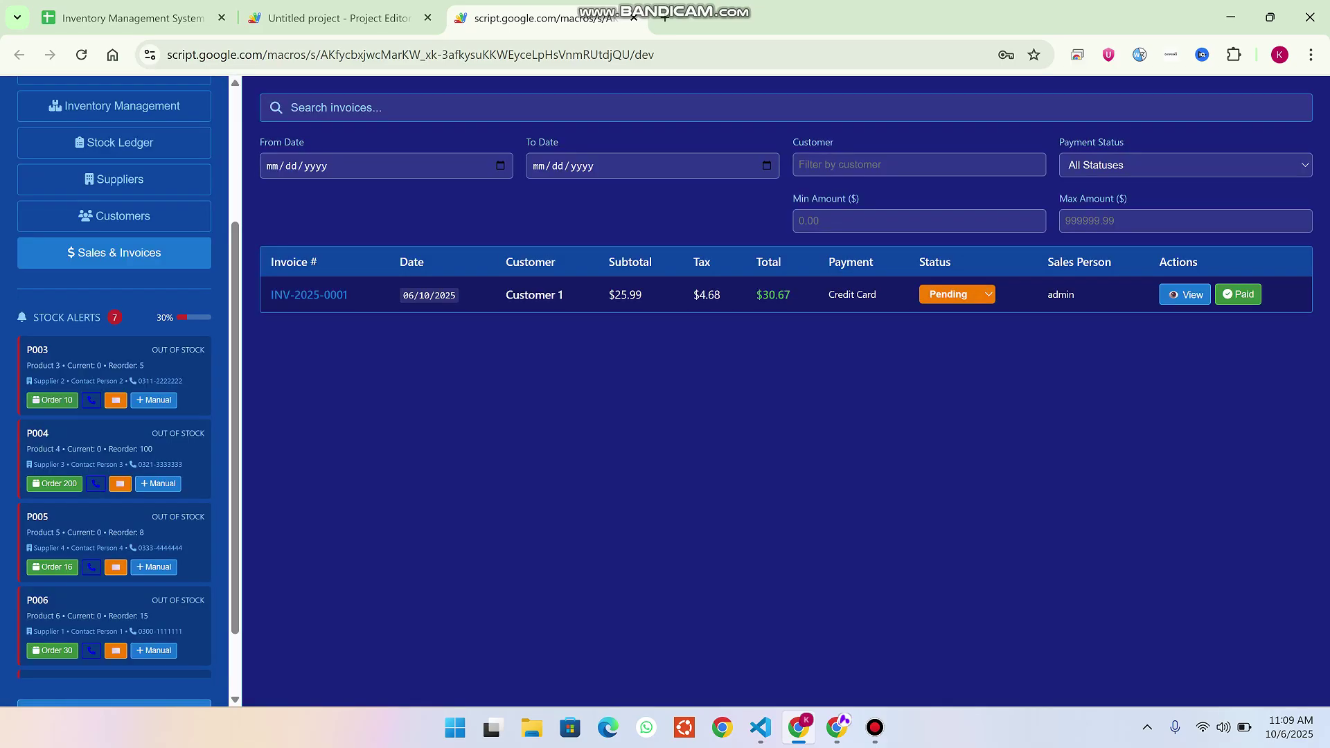
{"action": "left_click", "coordinate": [52, 399]}
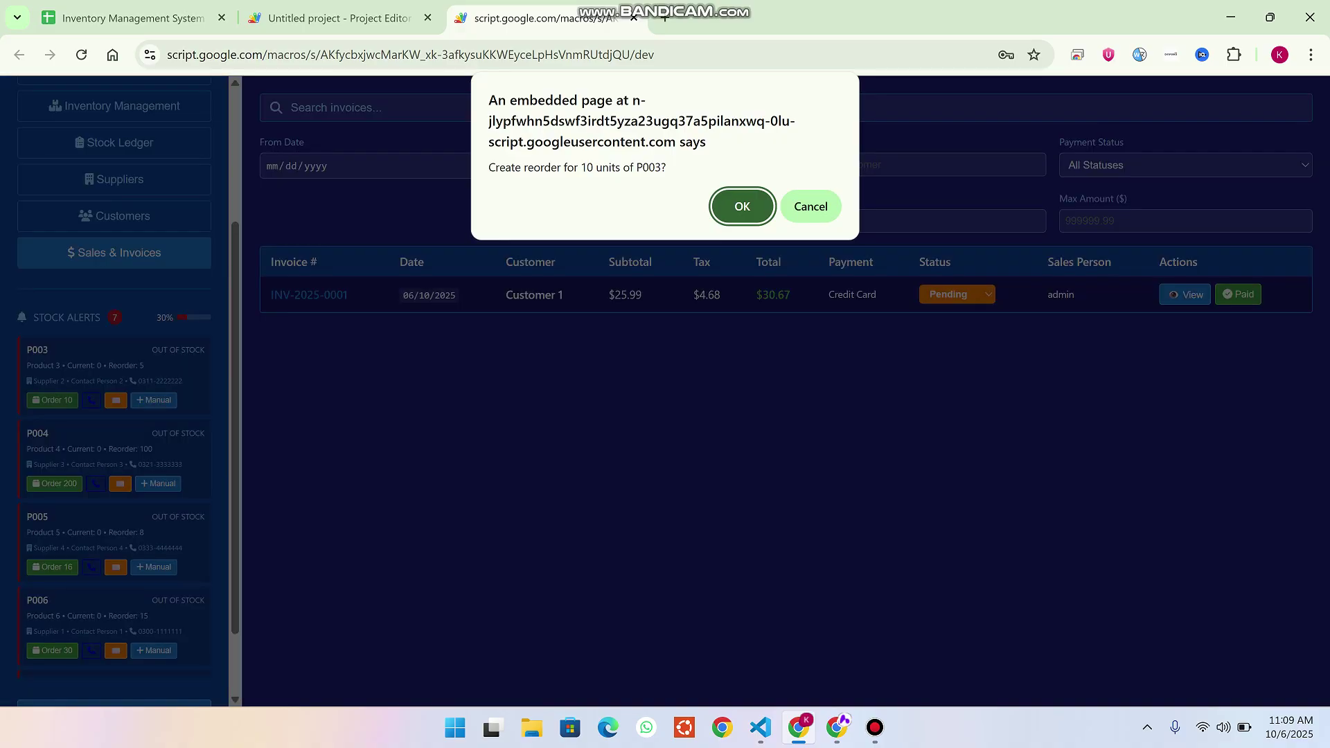
{"action": "key", "text": "Return"}
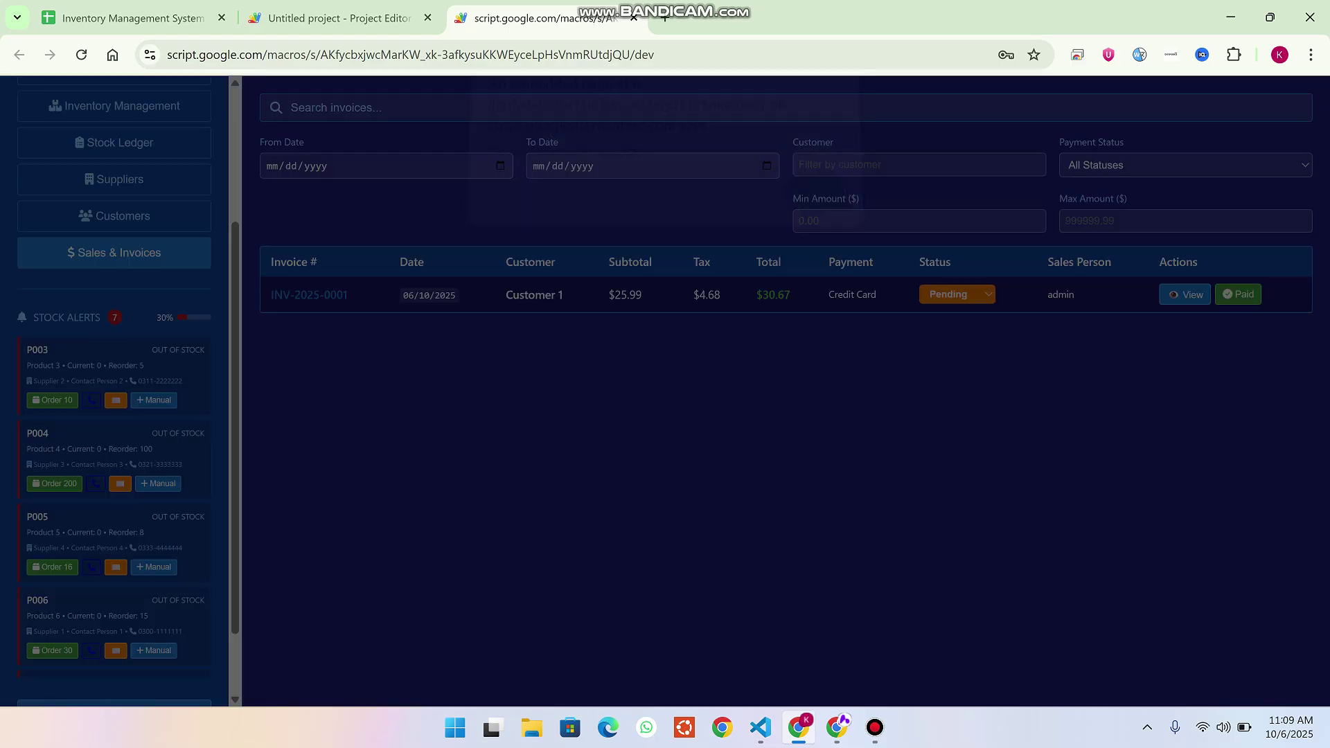
{"action": "key", "text": "Return"}
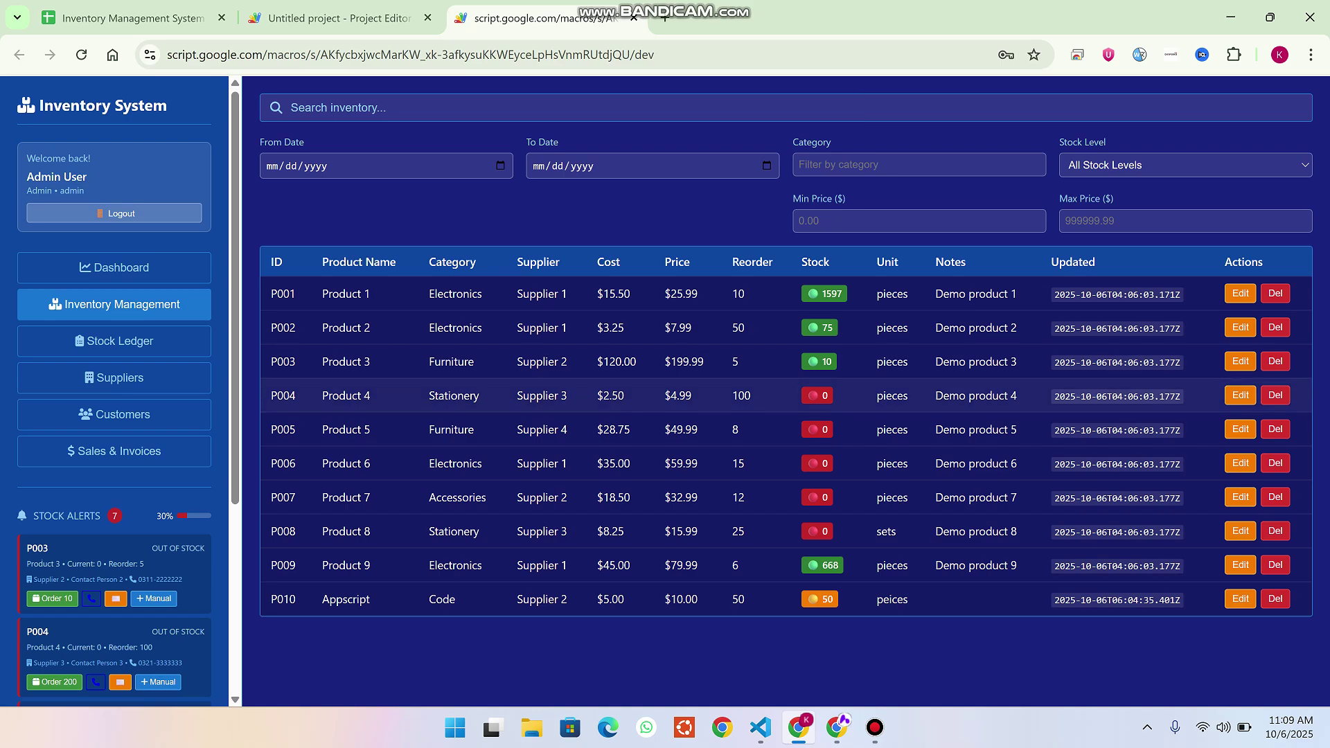
Highlight P003's supplier, Supplier 2, refresh the data from Suppliers, and return to Sales & Invoices.
{"action": "left_click_drag", "start_coordinate": [567, 362], "coordinate": [516, 362]}
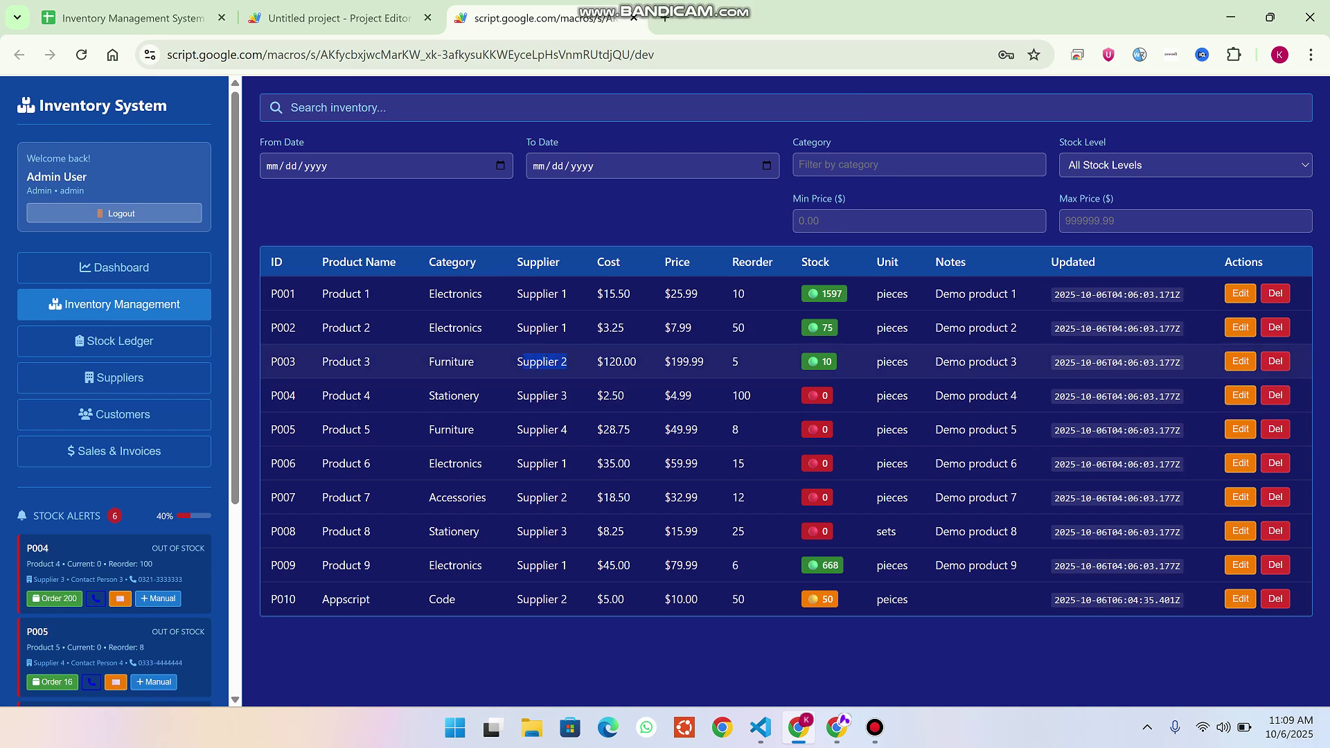
{"action": "left_click", "coordinate": [114, 377]}
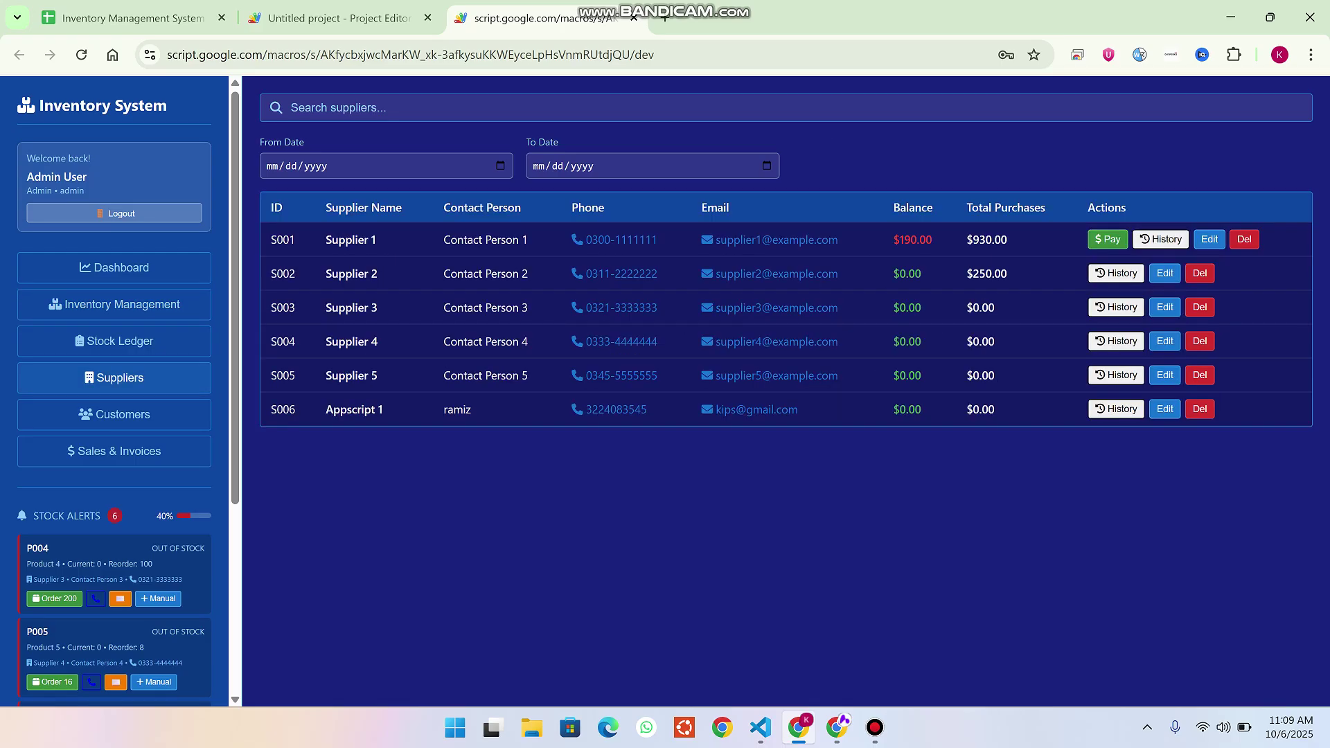
{"action": "scroll", "coordinate": [114, 416], "scroll_direction": "down", "scroll_amount": 4}
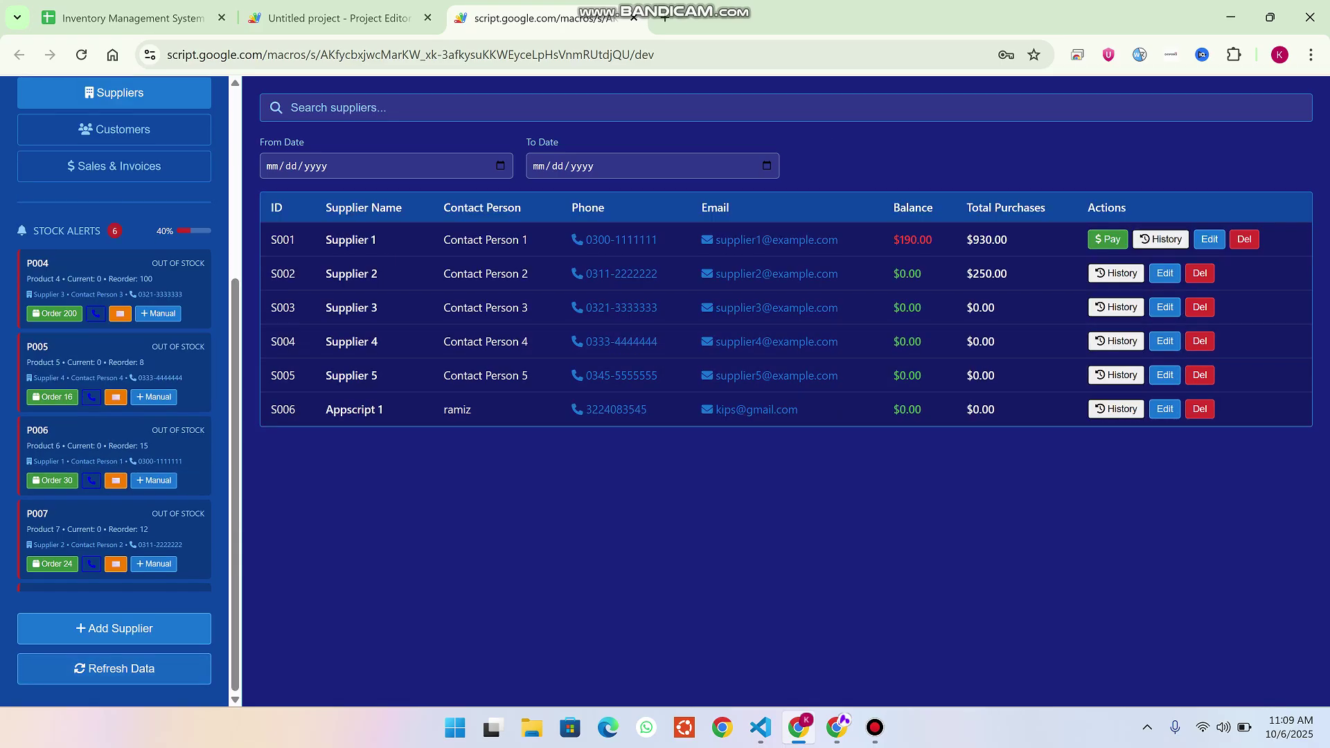
{"action": "left_click", "coordinate": [114, 668]}
{"action": "scroll", "coordinate": [114, 388], "scroll_direction": "up", "scroll_amount": 4}
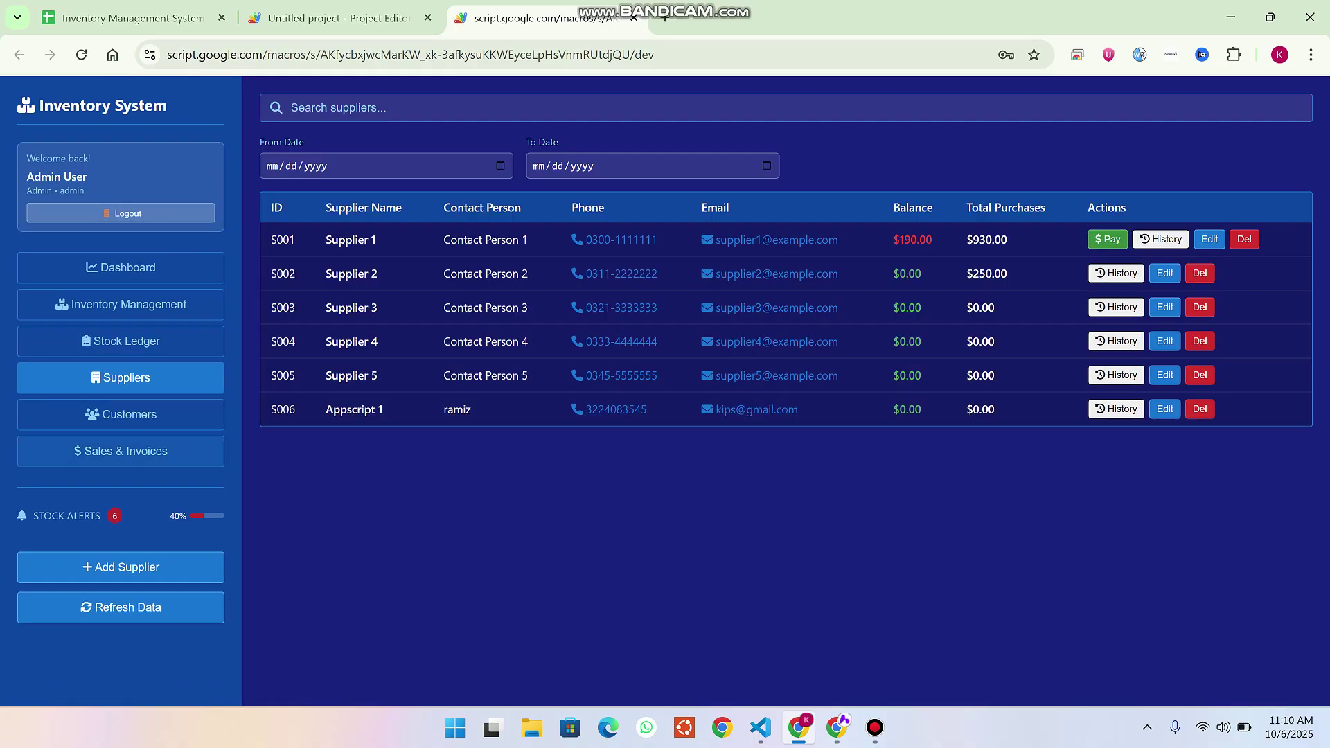
{"action": "left_click", "coordinate": [121, 451]}
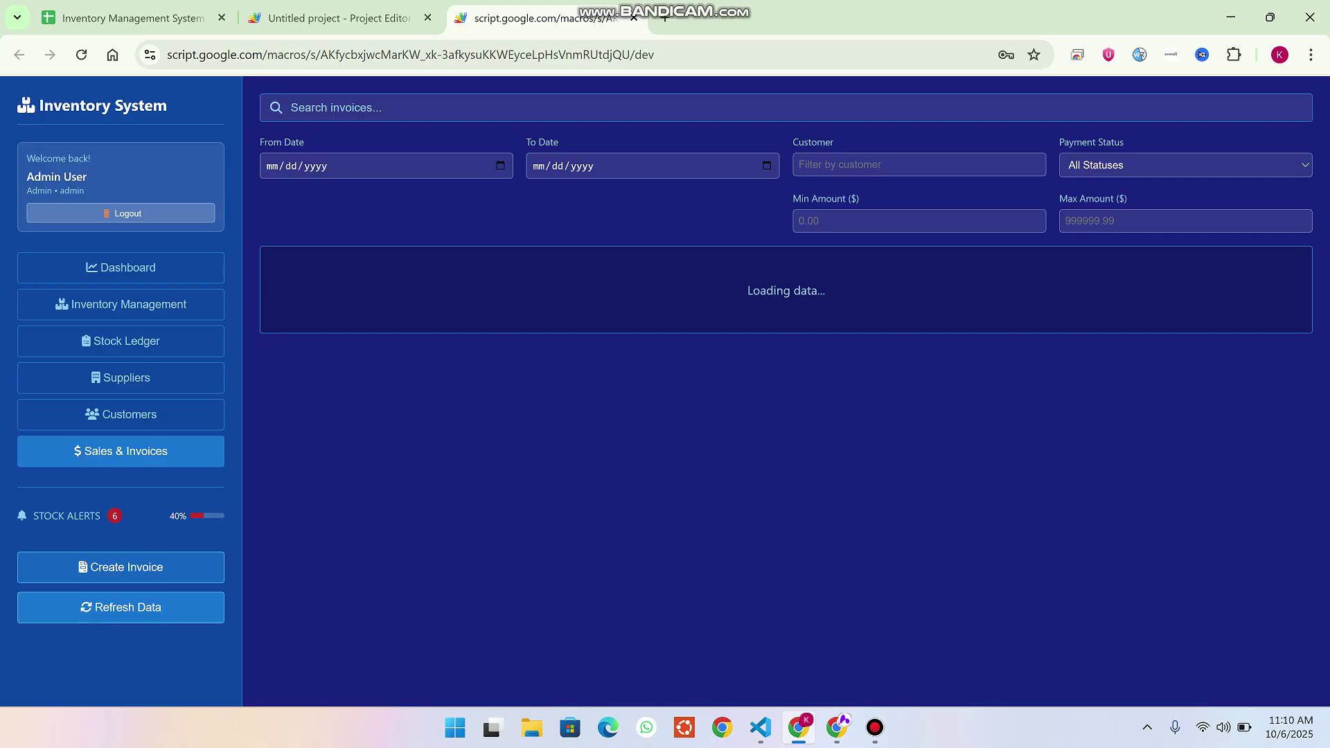
Start a new invoice, cancel it without picking a customer, and open the Customers list.
{"action": "left_click", "coordinate": [121, 567]}
{"action": "left_click", "coordinate": [496, 262]}
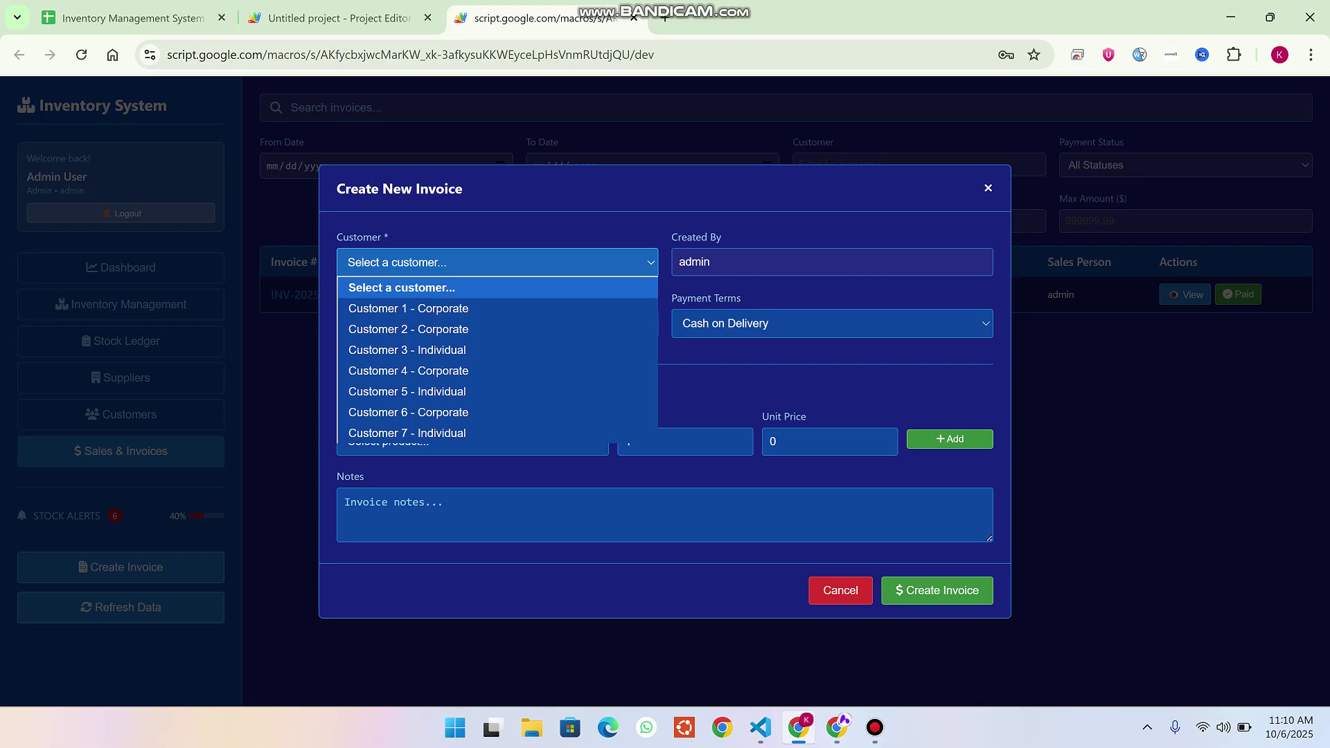
{"action": "key", "text": "Escape"}
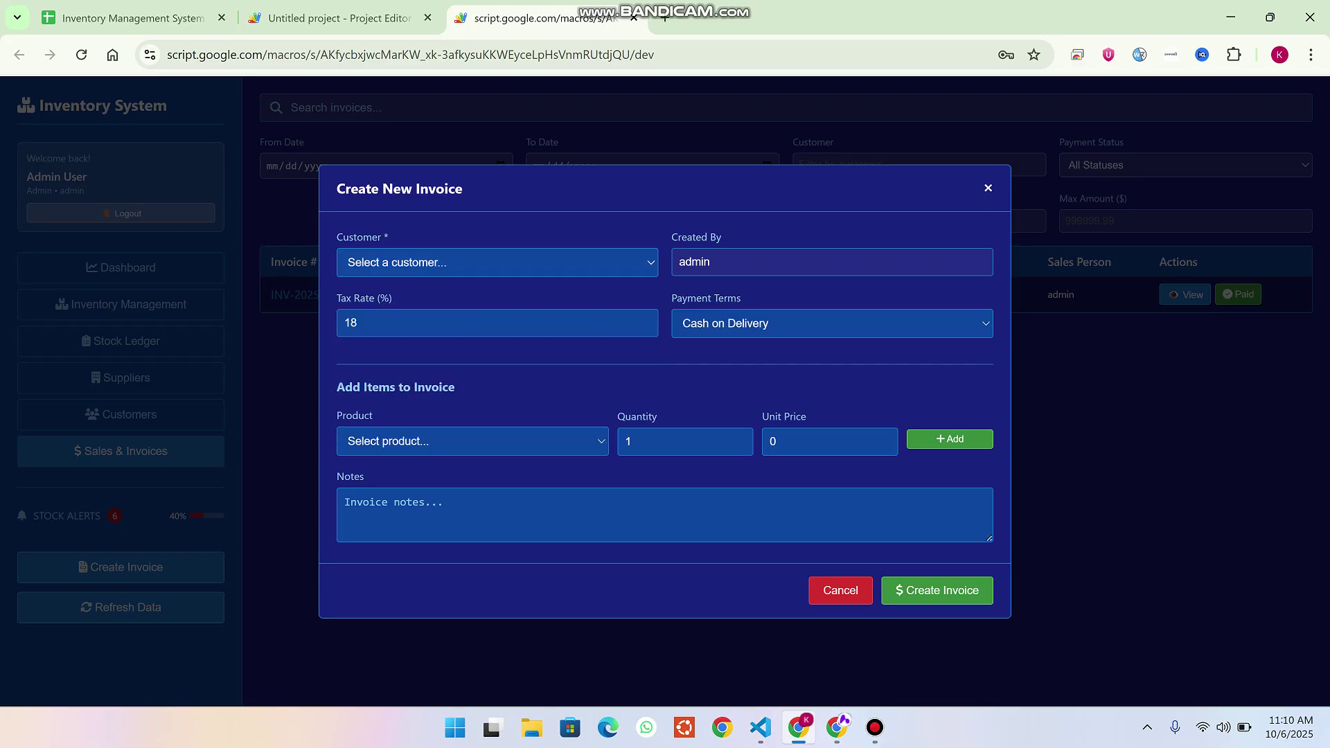
{"action": "key", "text": "Escape"}
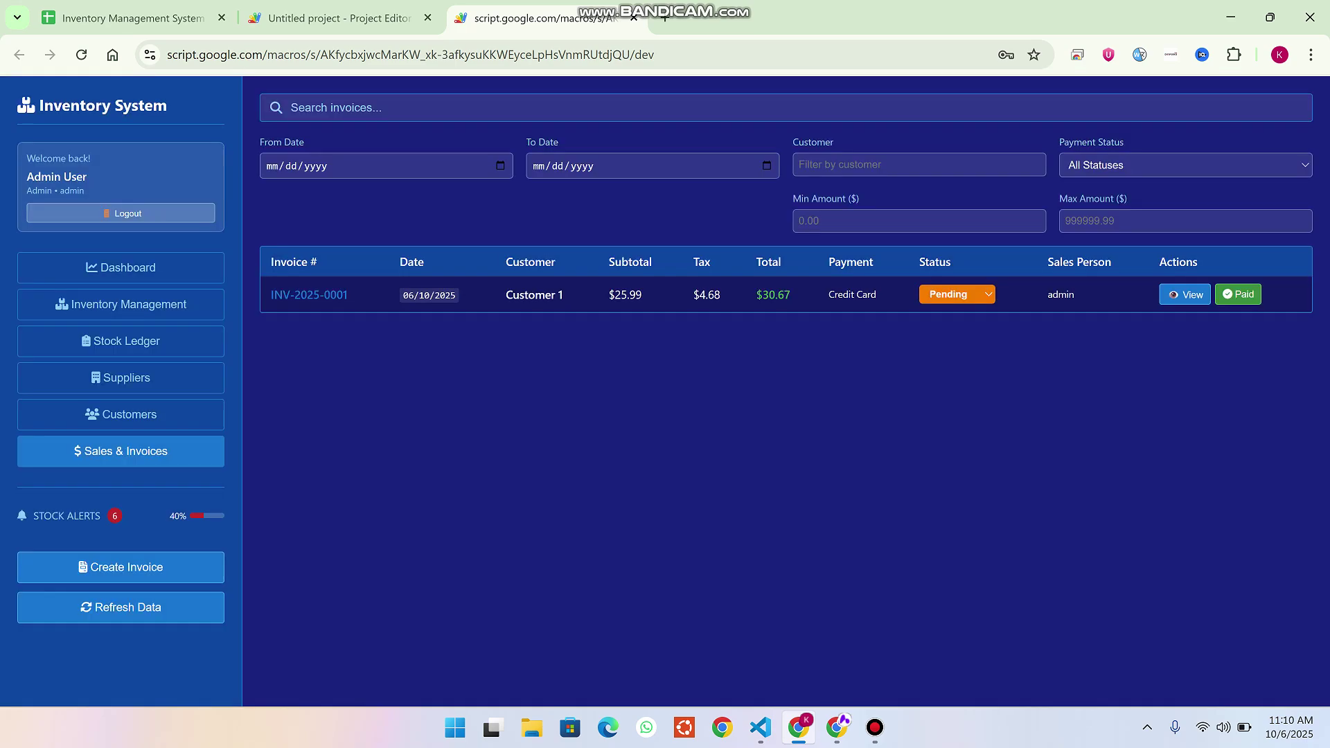
{"action": "left_click", "coordinate": [121, 414]}
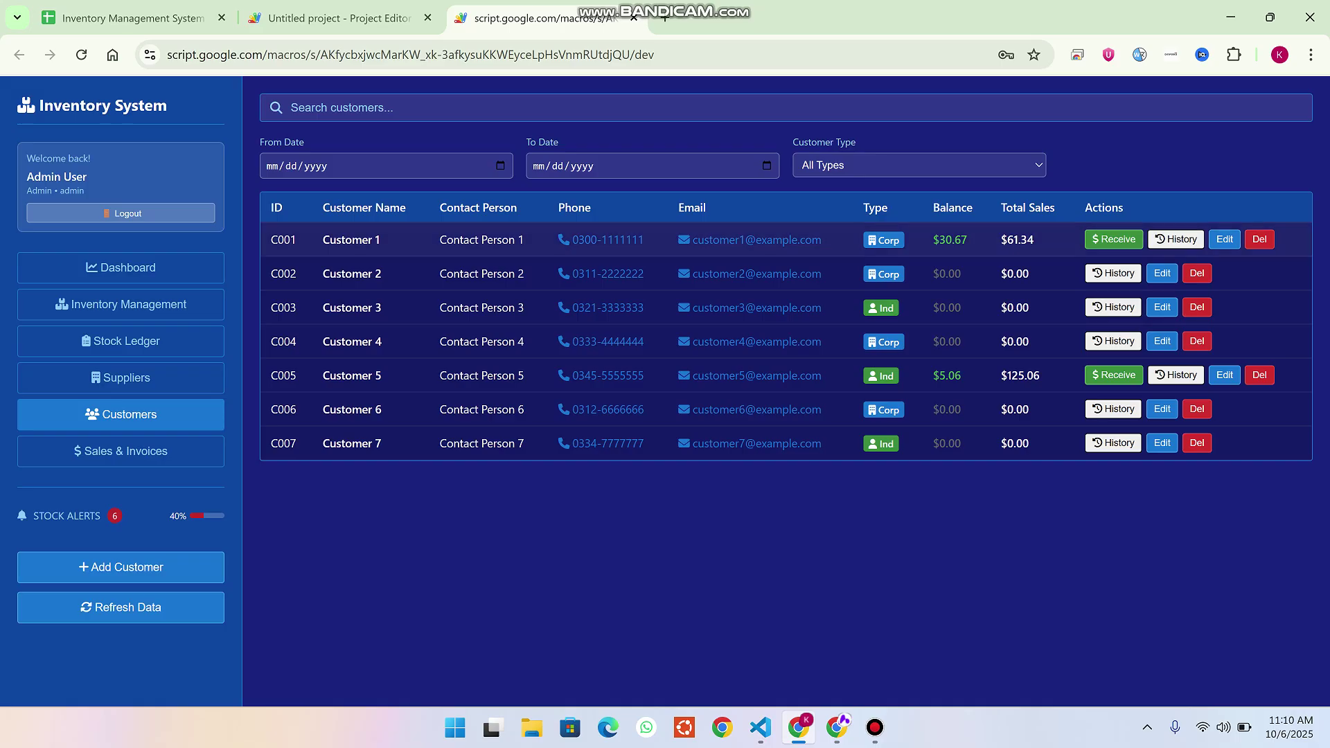
Note Customer 1's $30.67 and Customer 5's $5.06 balances, then start customer 'Appscript' with its contact person.
{"action": "left_click_drag", "start_coordinate": [968, 240], "coordinate": [939, 240]}
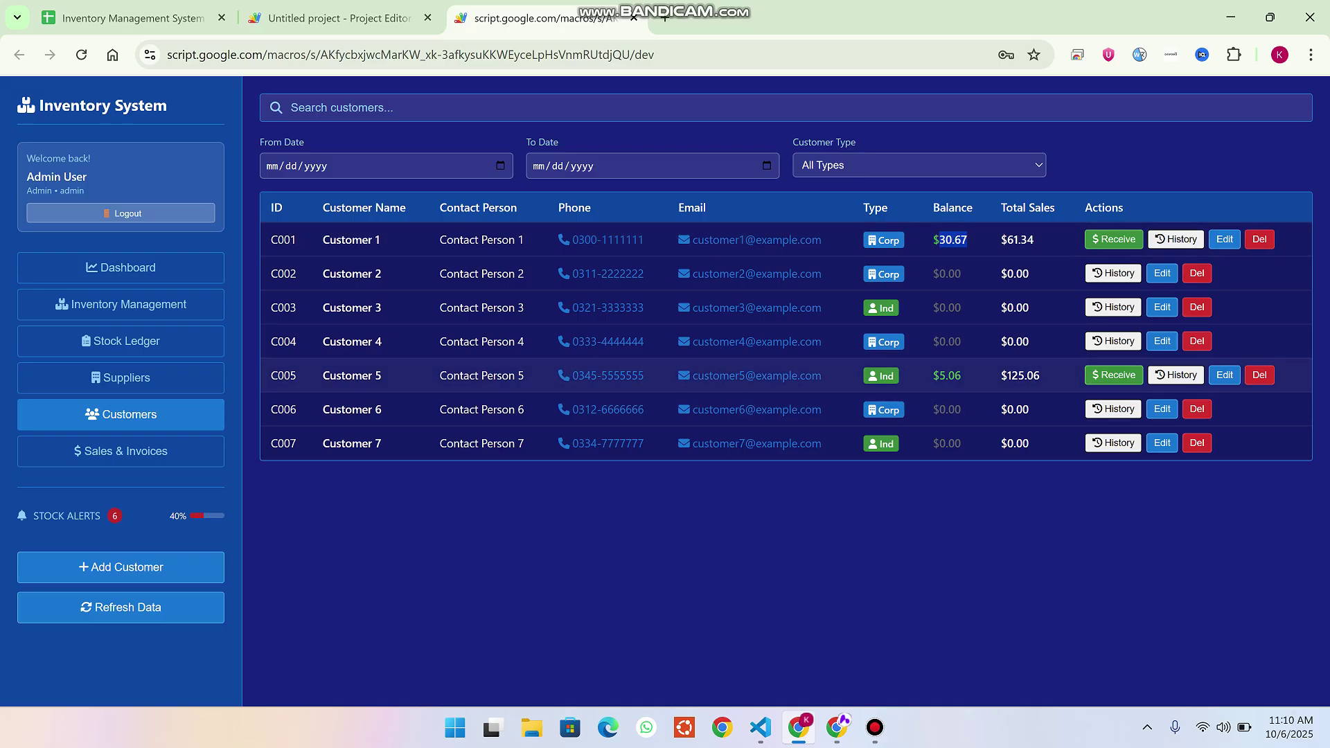
{"action": "left_click_drag", "start_coordinate": [962, 375], "coordinate": [933, 376]}
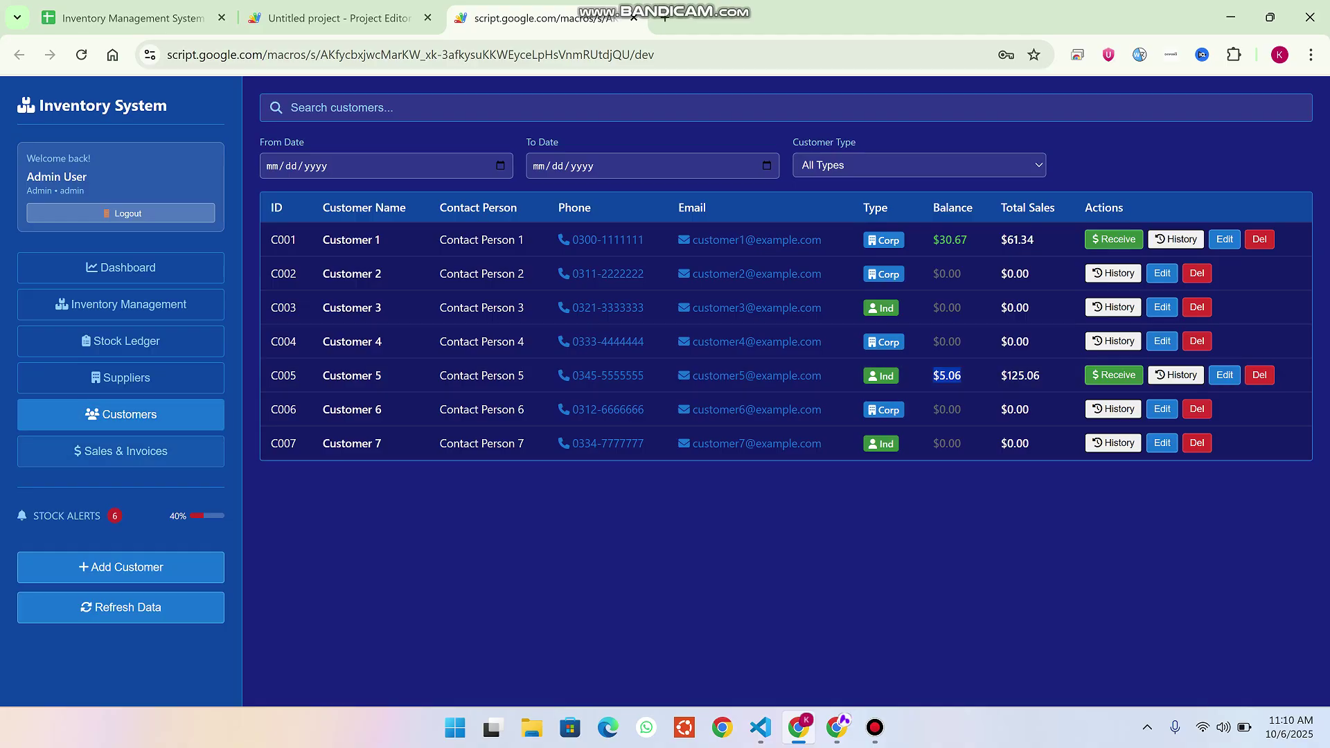
{"action": "left_click", "coordinate": [120, 567]}
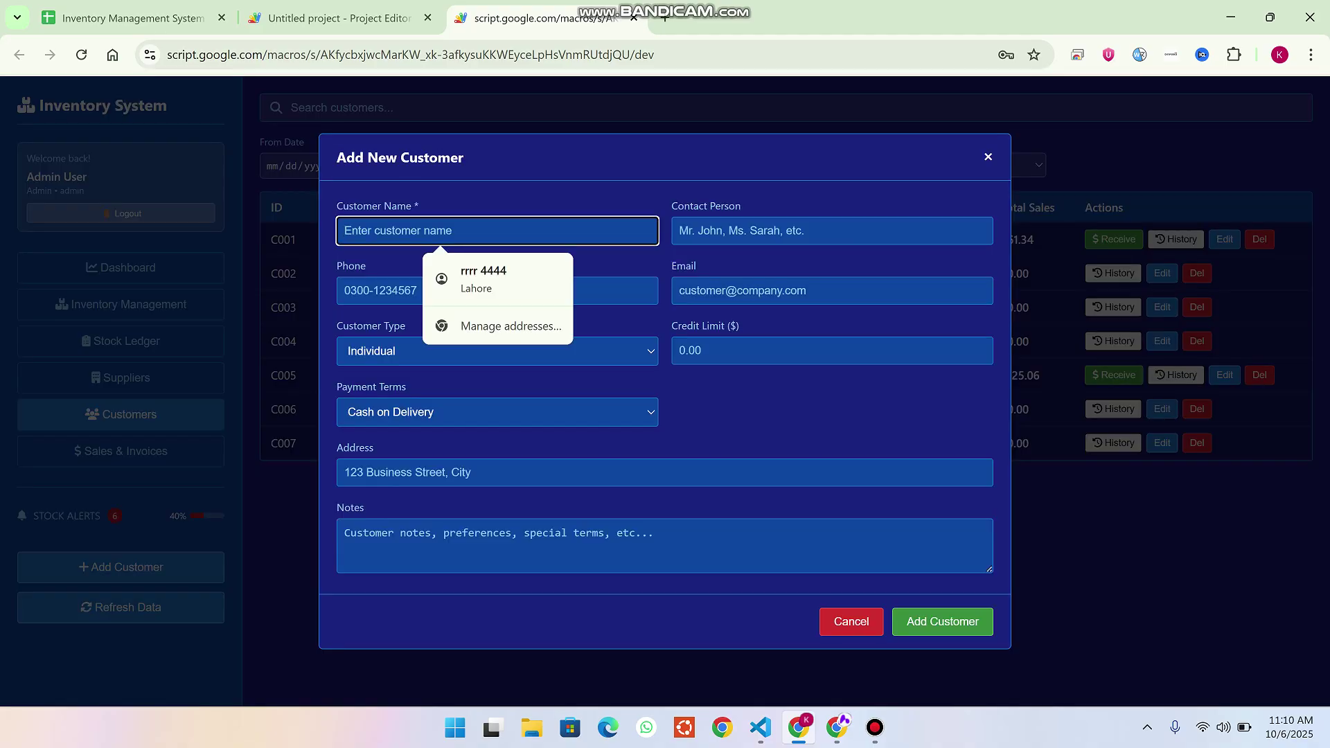
{"action": "type", "text": "Appscr"}
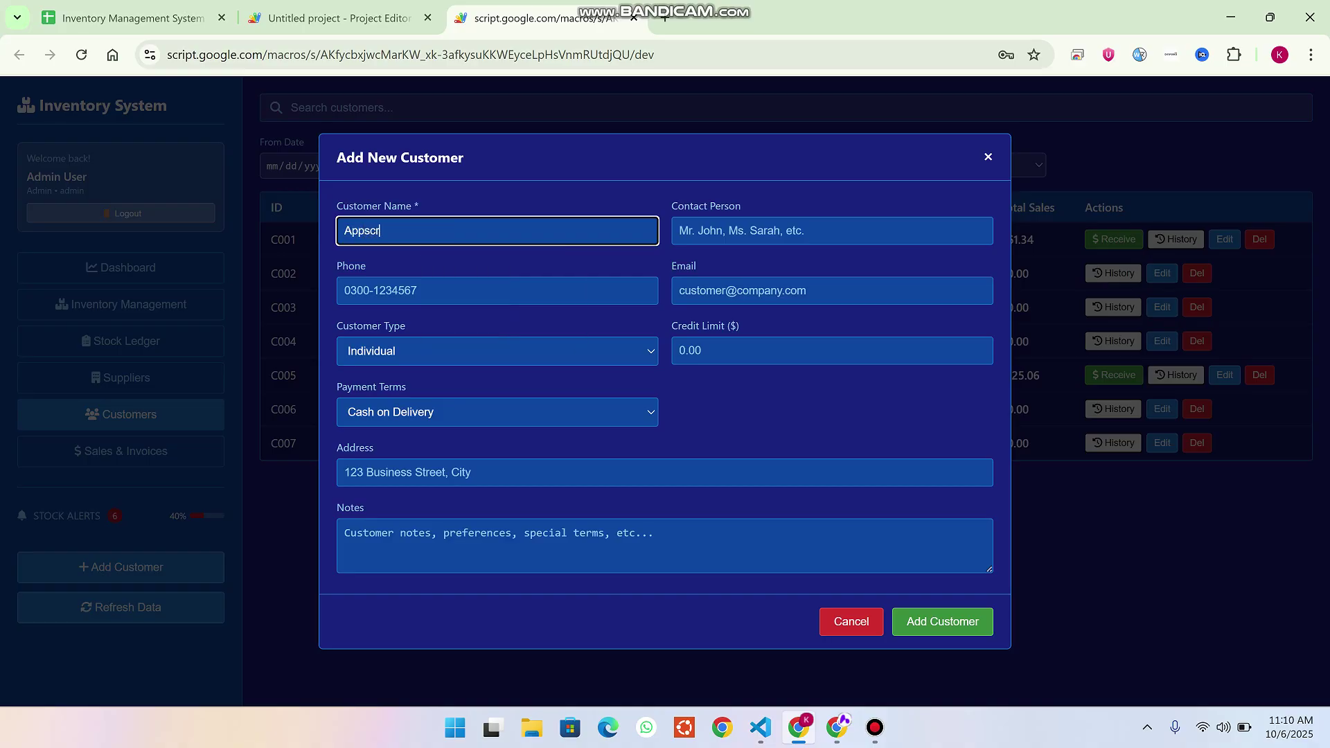
{"action": "type", "text": "ipt"}
{"action": "left_click", "coordinate": [776, 231]}
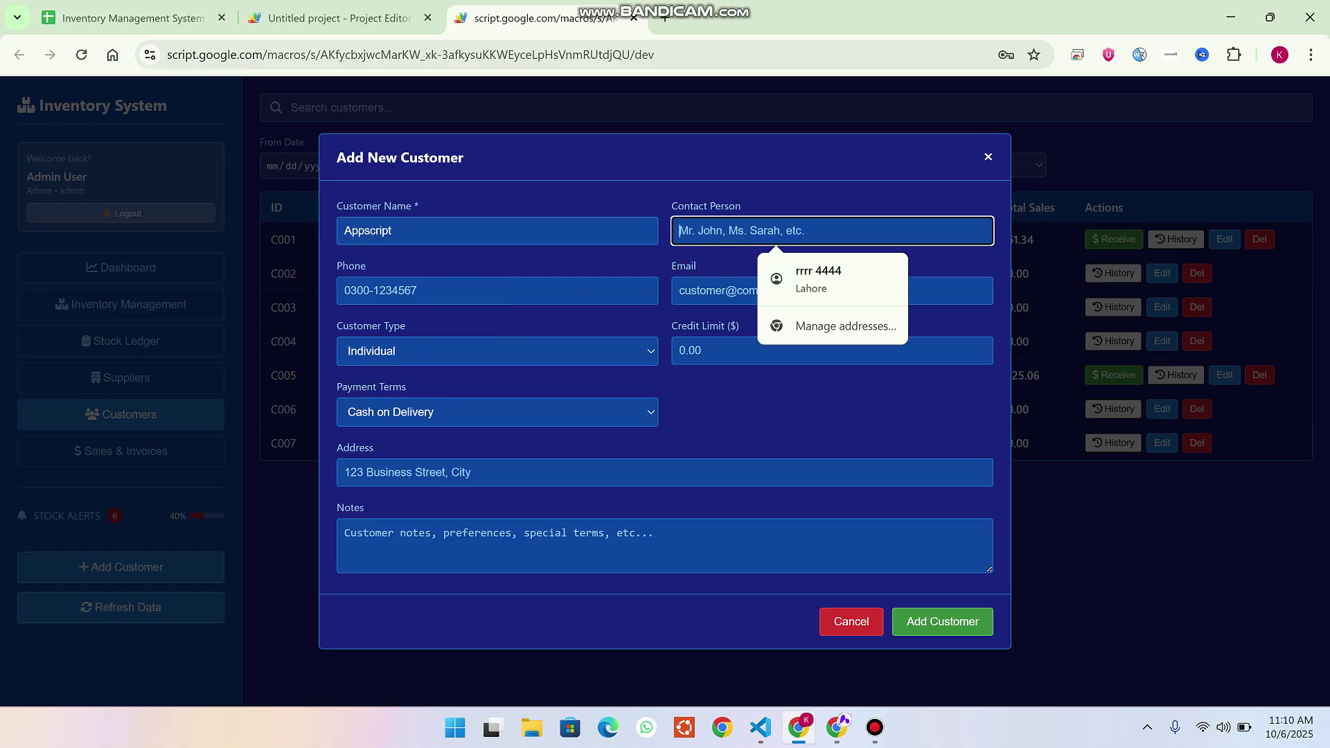
{"action": "type", "text": "ram9iz"}
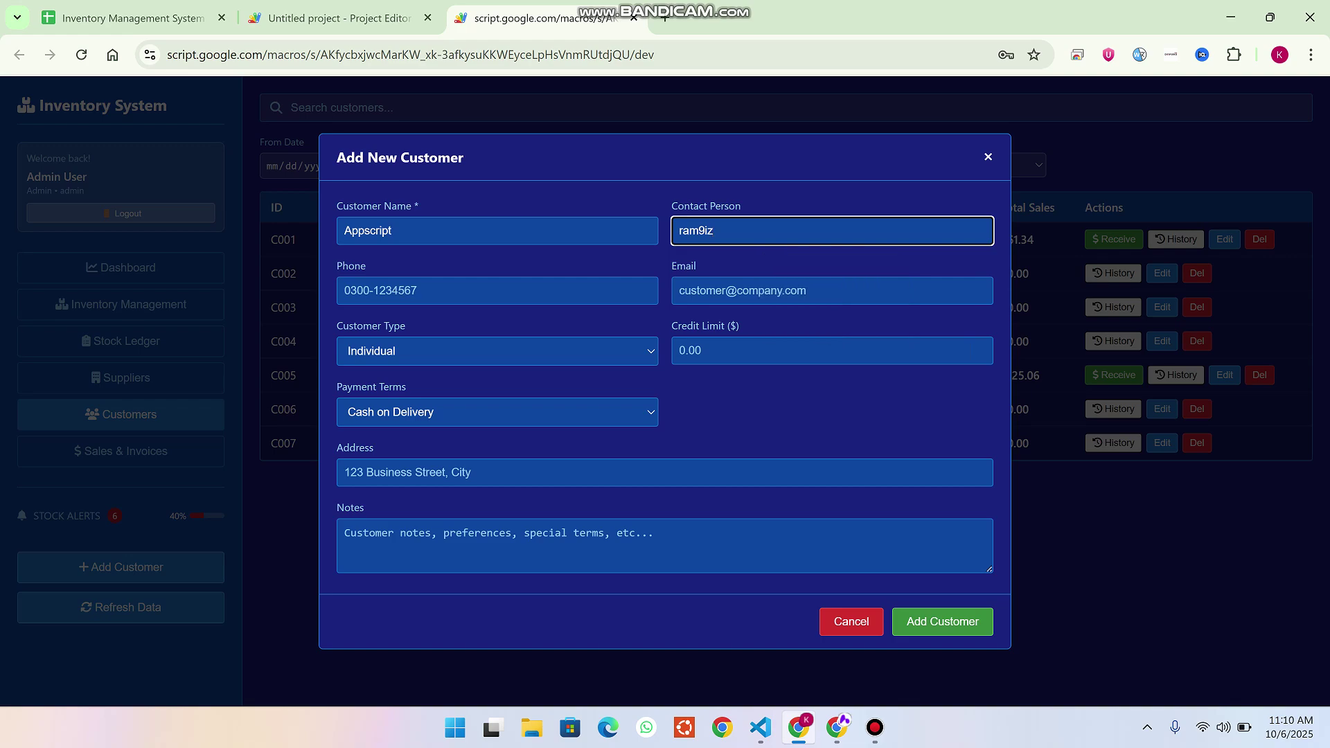
Autofill phone, email and address, keep Individual and Cash on Delivery, and confirm C008 was added.
{"action": "left_click", "coordinate": [497, 290]}
{"action": "left_click", "coordinate": [489, 330]}
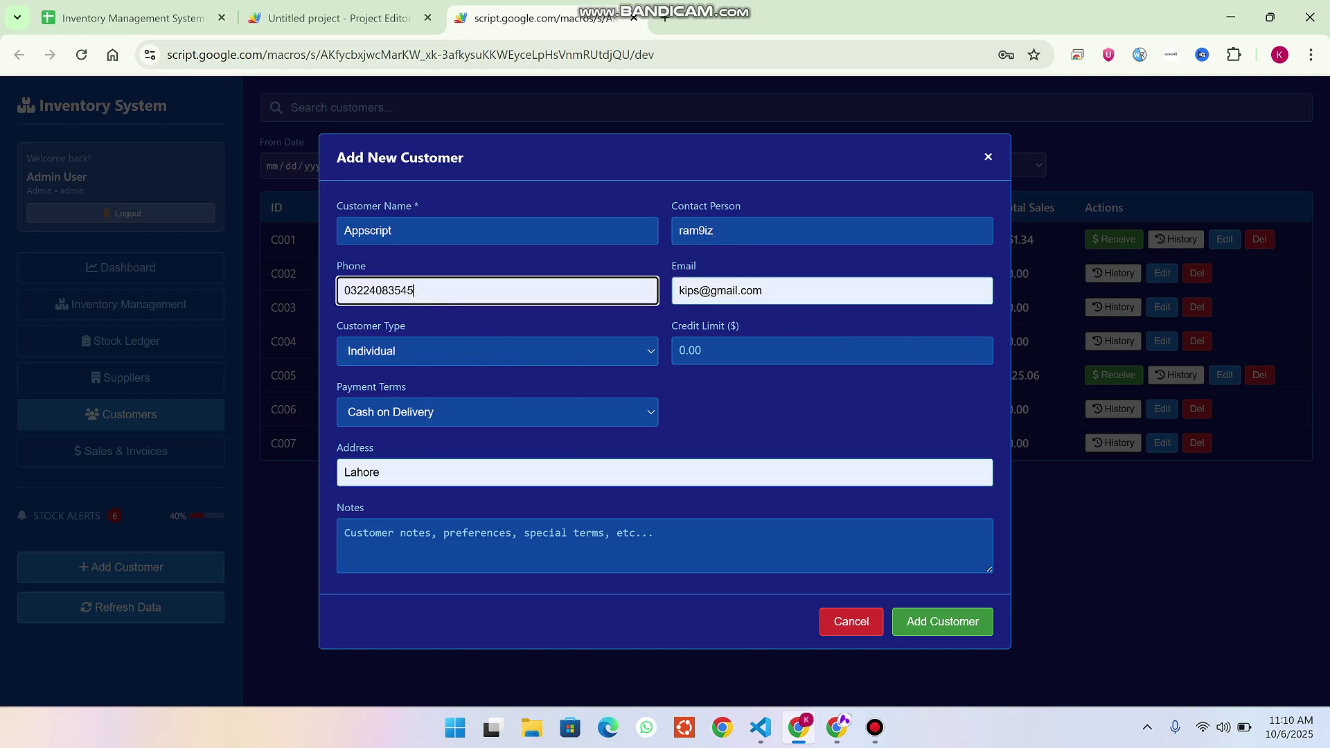
{"action": "left_click", "coordinate": [498, 350]}
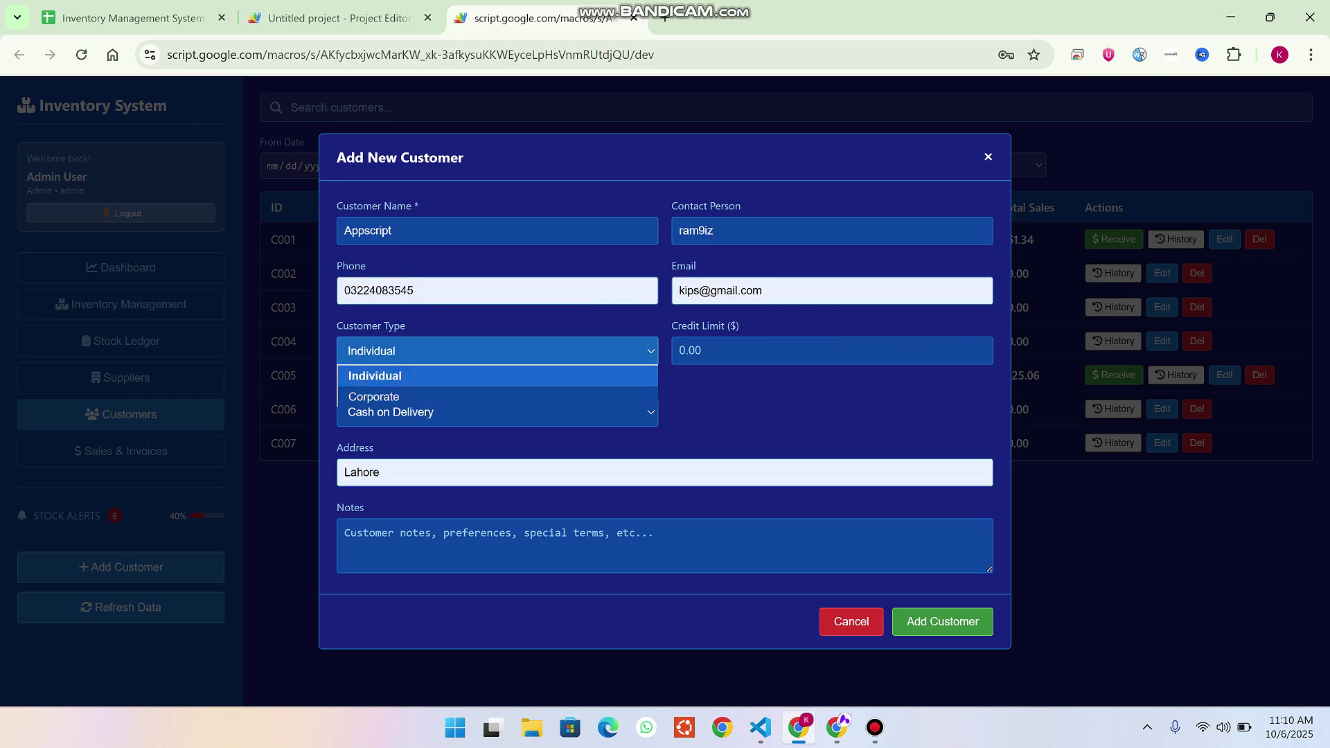
{"action": "left_click", "coordinate": [375, 375]}
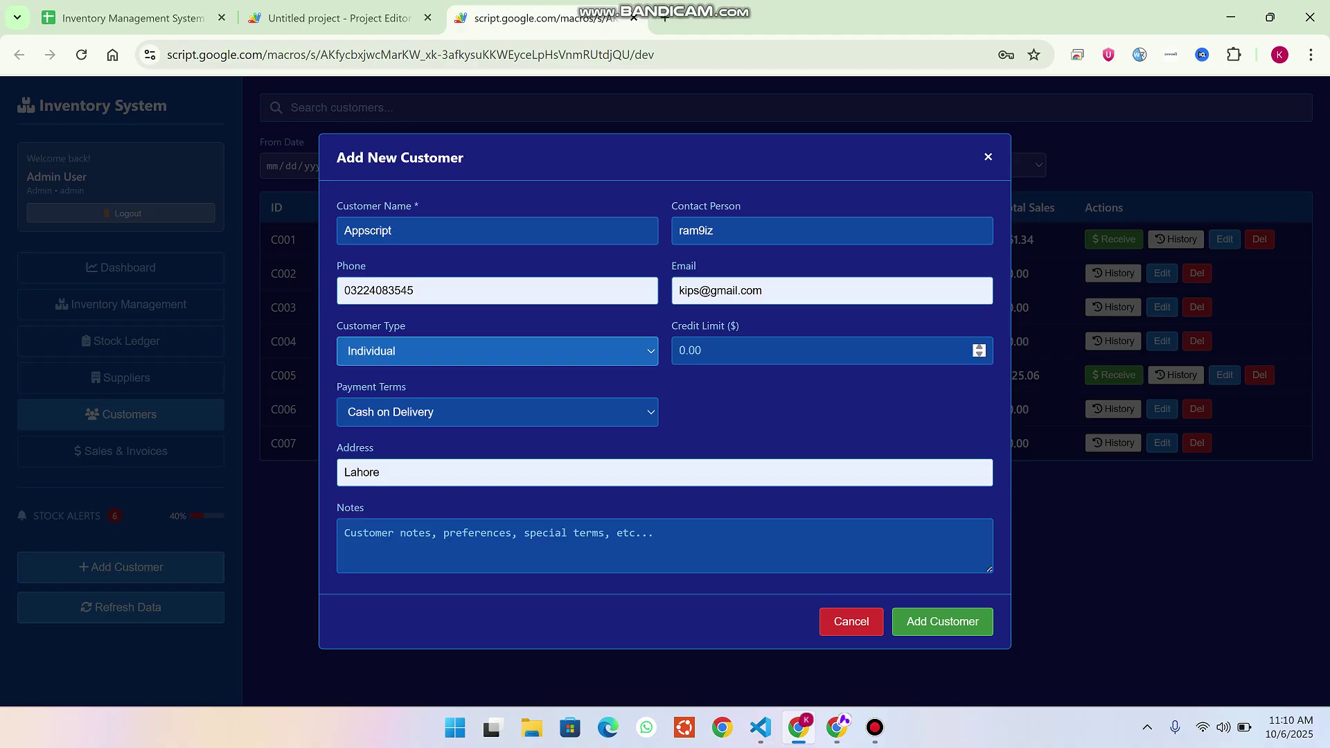
{"action": "left_click", "coordinate": [685, 350]}
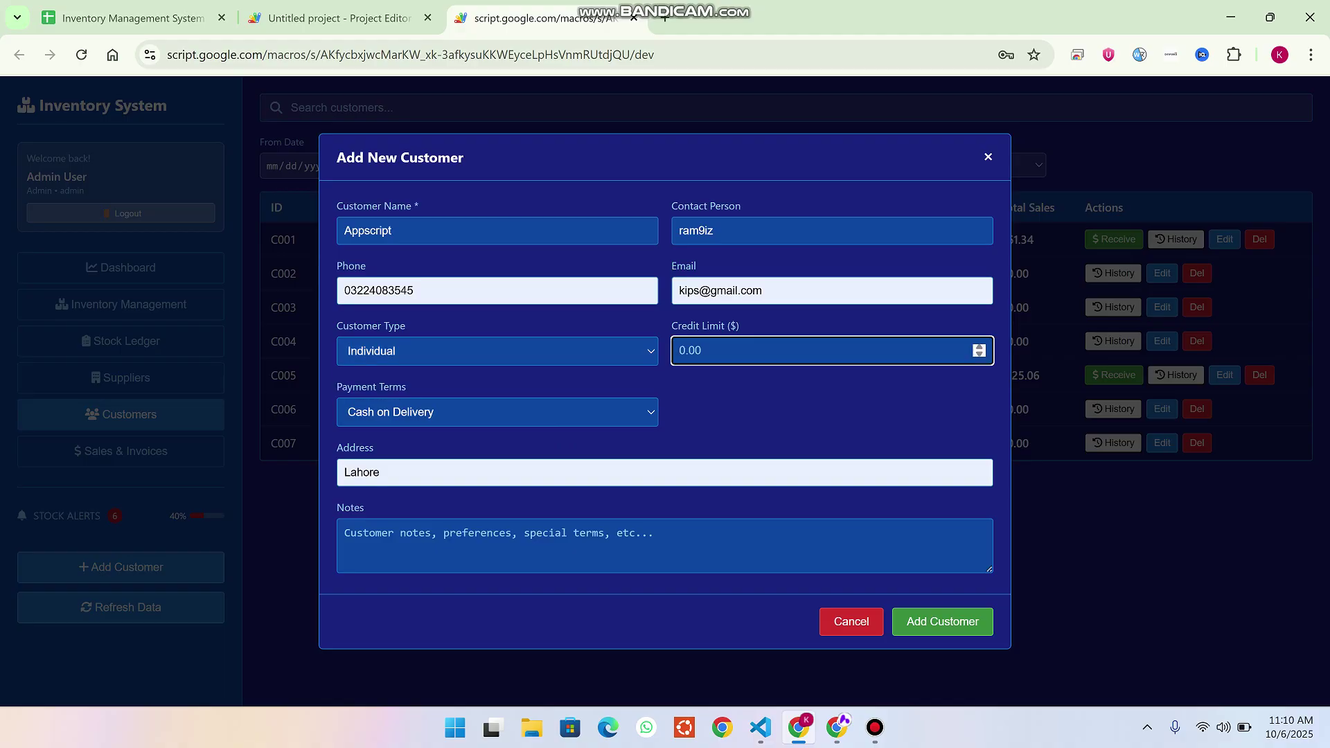
{"action": "left_click", "coordinate": [497, 412]}
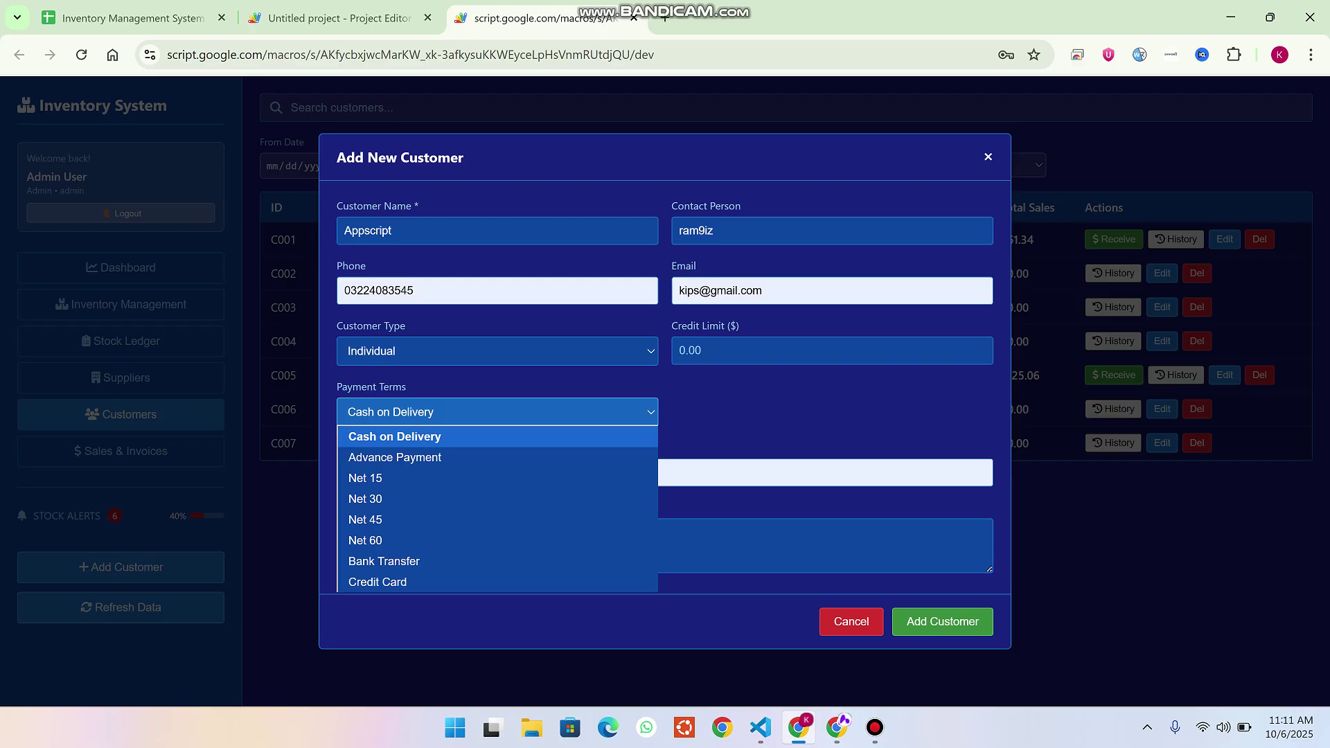
{"action": "key", "text": "Escape"}
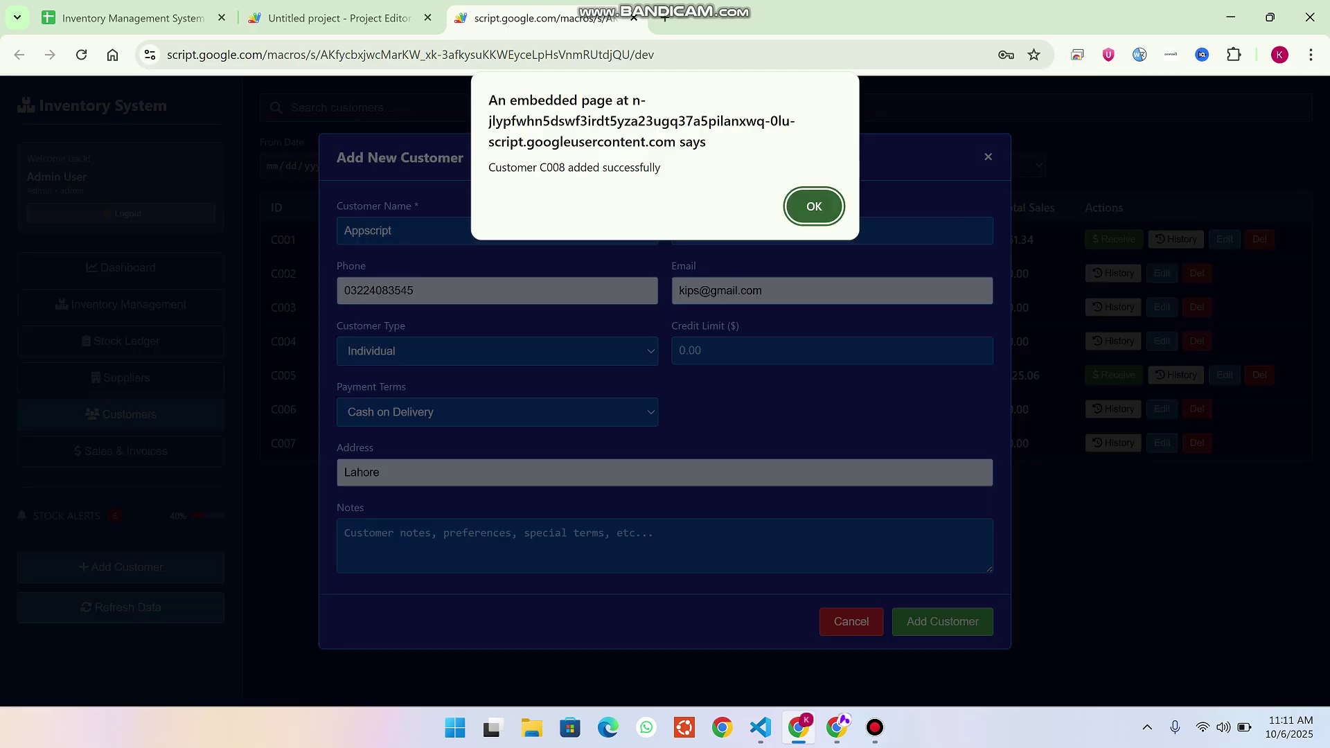
{"action": "key", "text": "Return"}
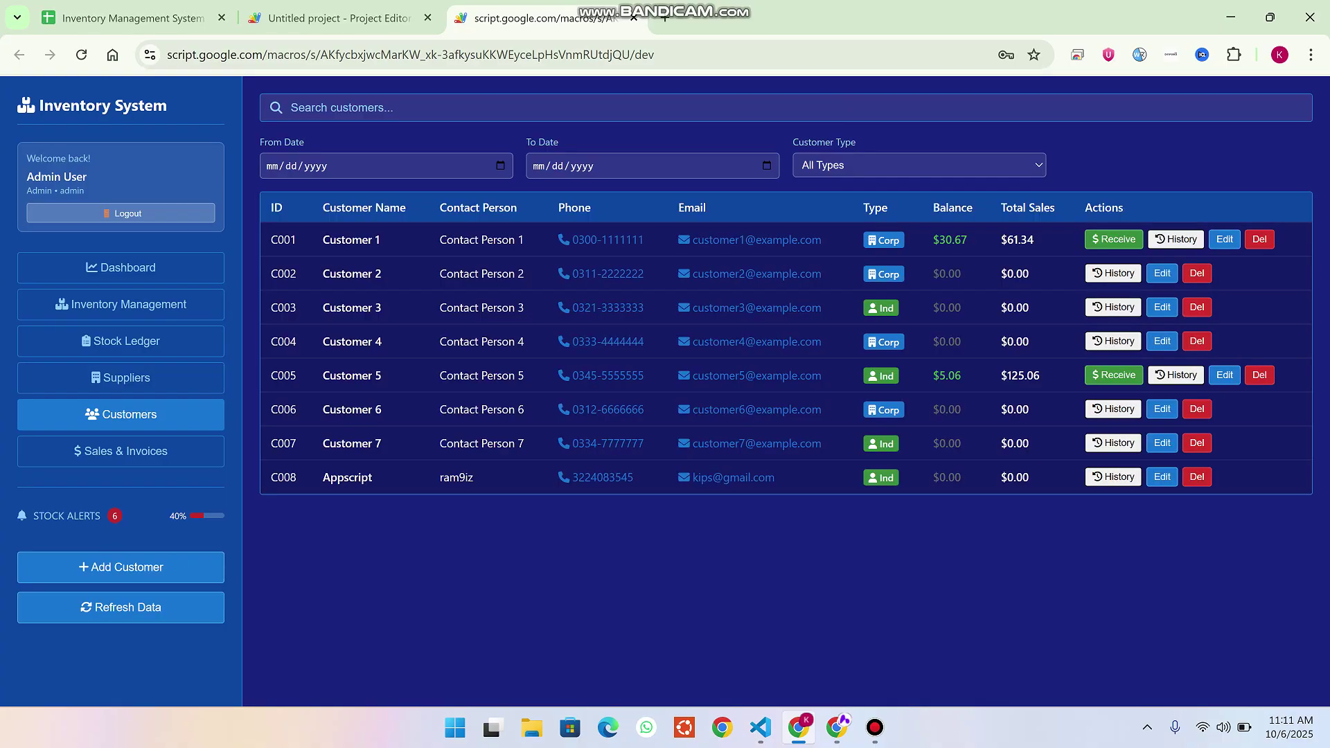
Begin a new invoice billed to Appscript, briefly checking the inventory spreadsheet tab.
{"action": "left_click", "coordinate": [121, 451]}
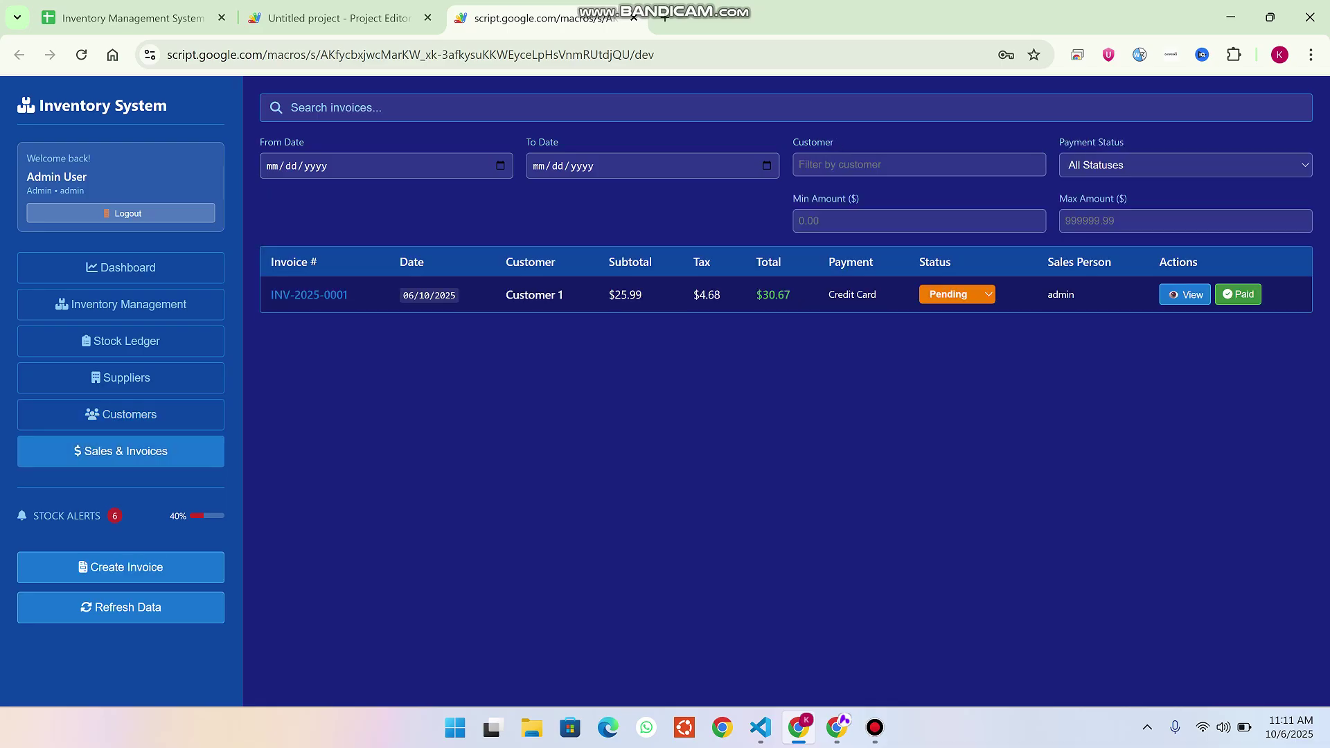
{"action": "left_click", "coordinate": [121, 567]}
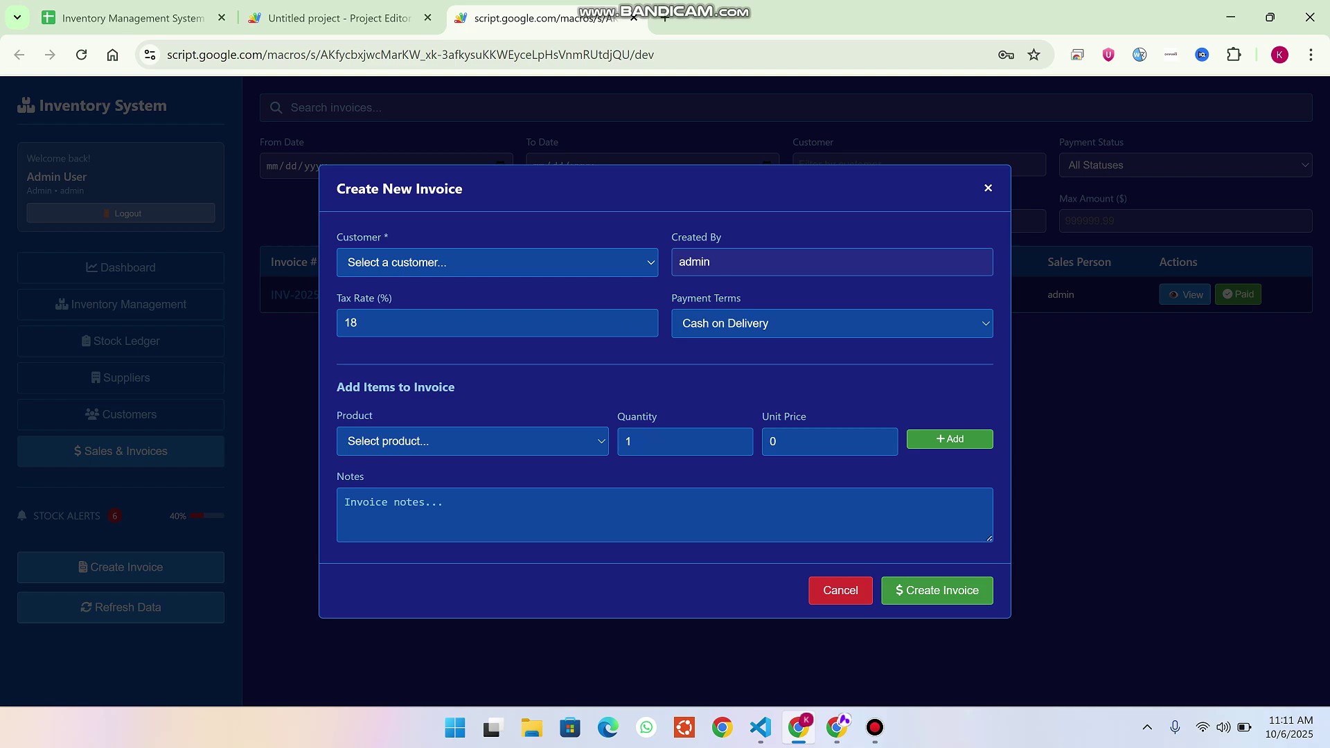
{"action": "left_click", "coordinate": [498, 262]}
{"action": "left_click", "coordinate": [385, 451]}
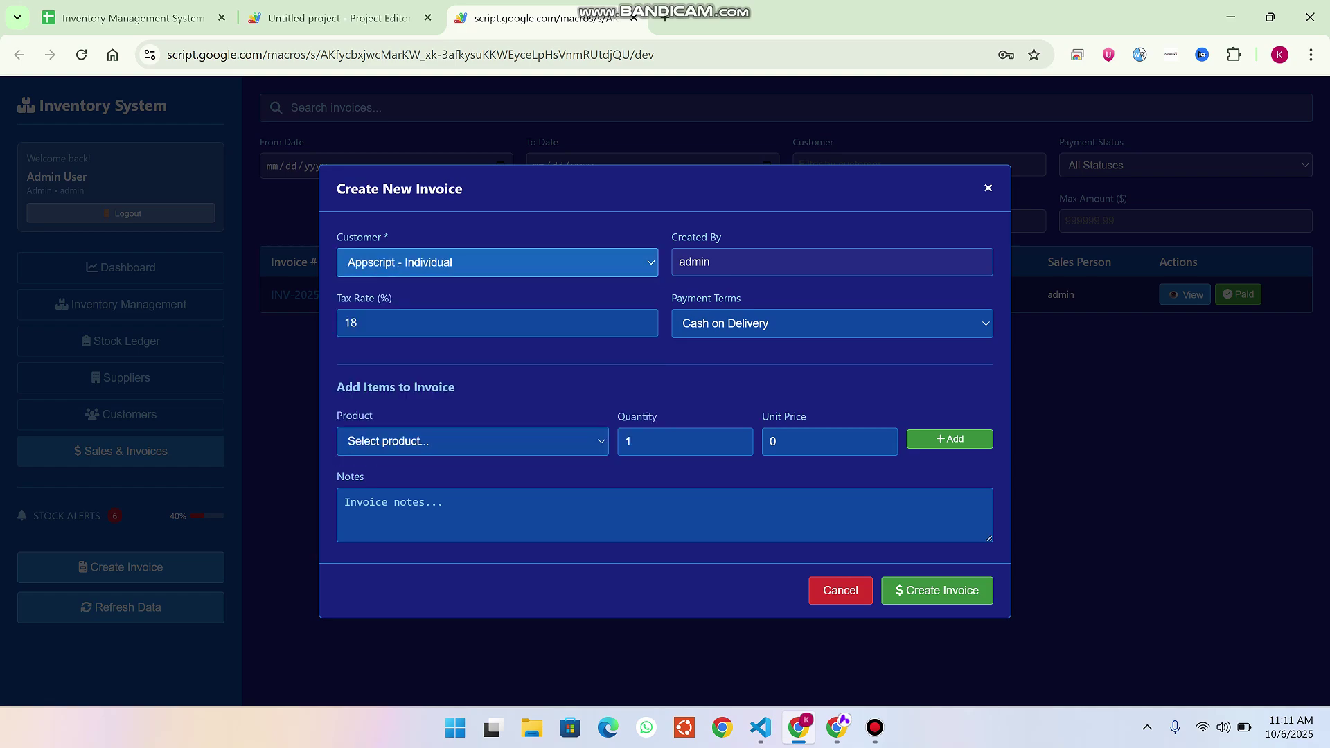
{"action": "left_click", "coordinate": [831, 262]}
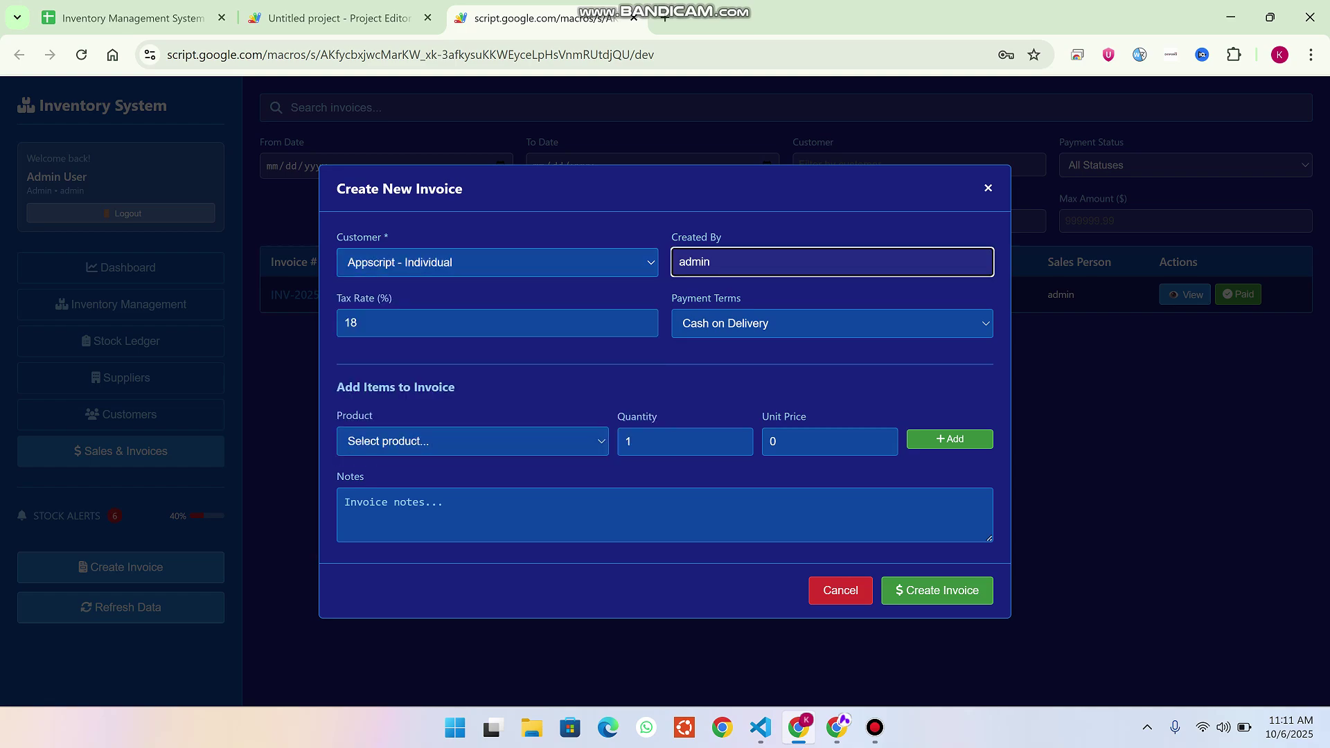
{"action": "key", "text": "ctrl+1"}
{"action": "key", "text": "ctrl+3"}
Change the tax rate from 18 to 30 and browse payment terms, leaving Cash on Delivery.
{"action": "left_click", "coordinate": [358, 323]}
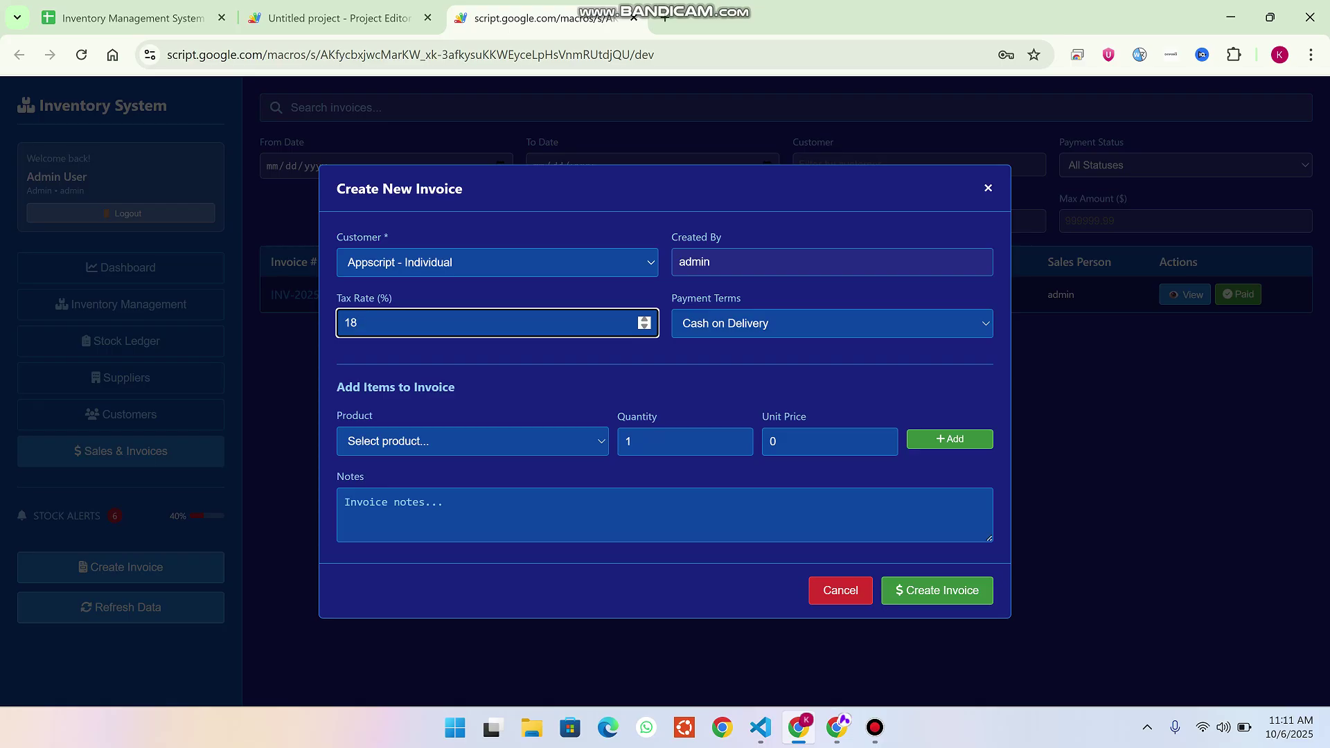
{"action": "key", "text": "BackSpace"}
{"action": "key", "text": "BackSpace"}
{"action": "type", "text": "030"}
{"action": "key", "text": "BackSpace"}
{"action": "key", "text": "BackSpace"}
{"action": "type", "text": "30"}
{"action": "key", "text": "Tab"}
{"action": "key", "text": "space"}
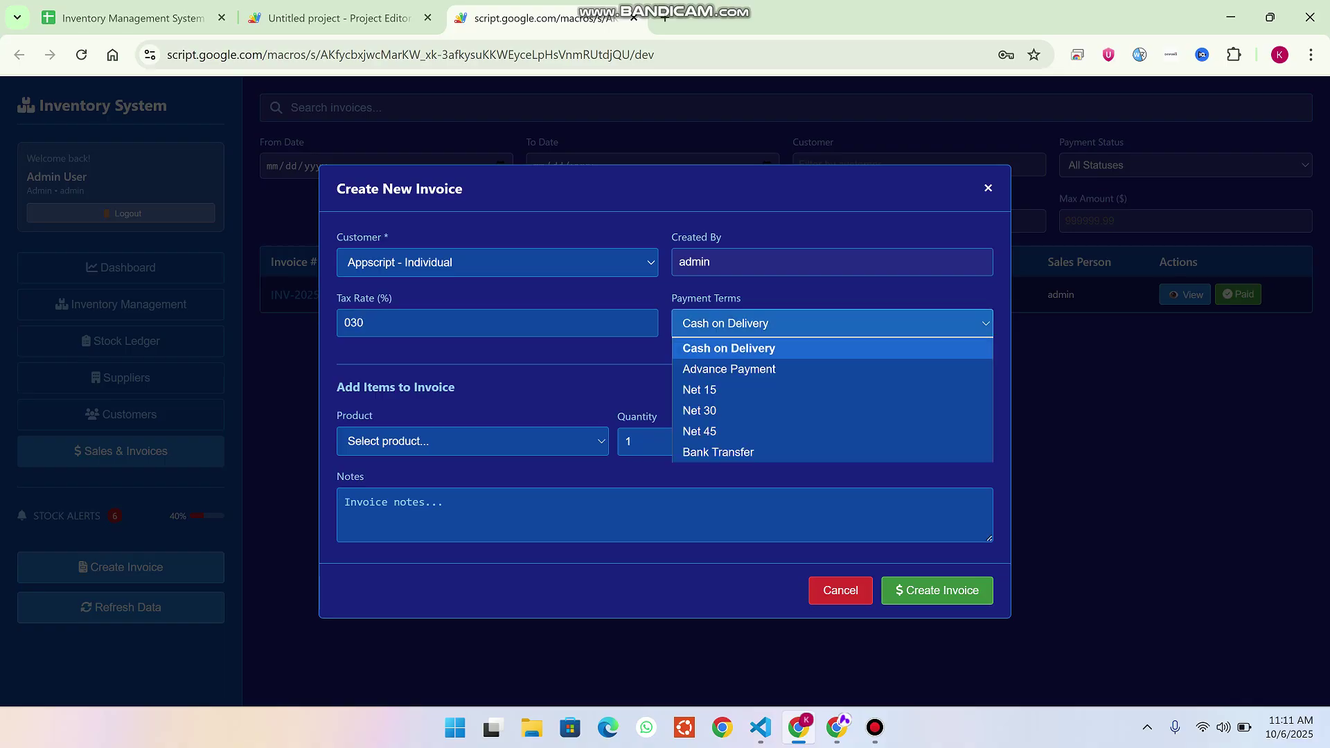
{"action": "key", "text": "Down"}
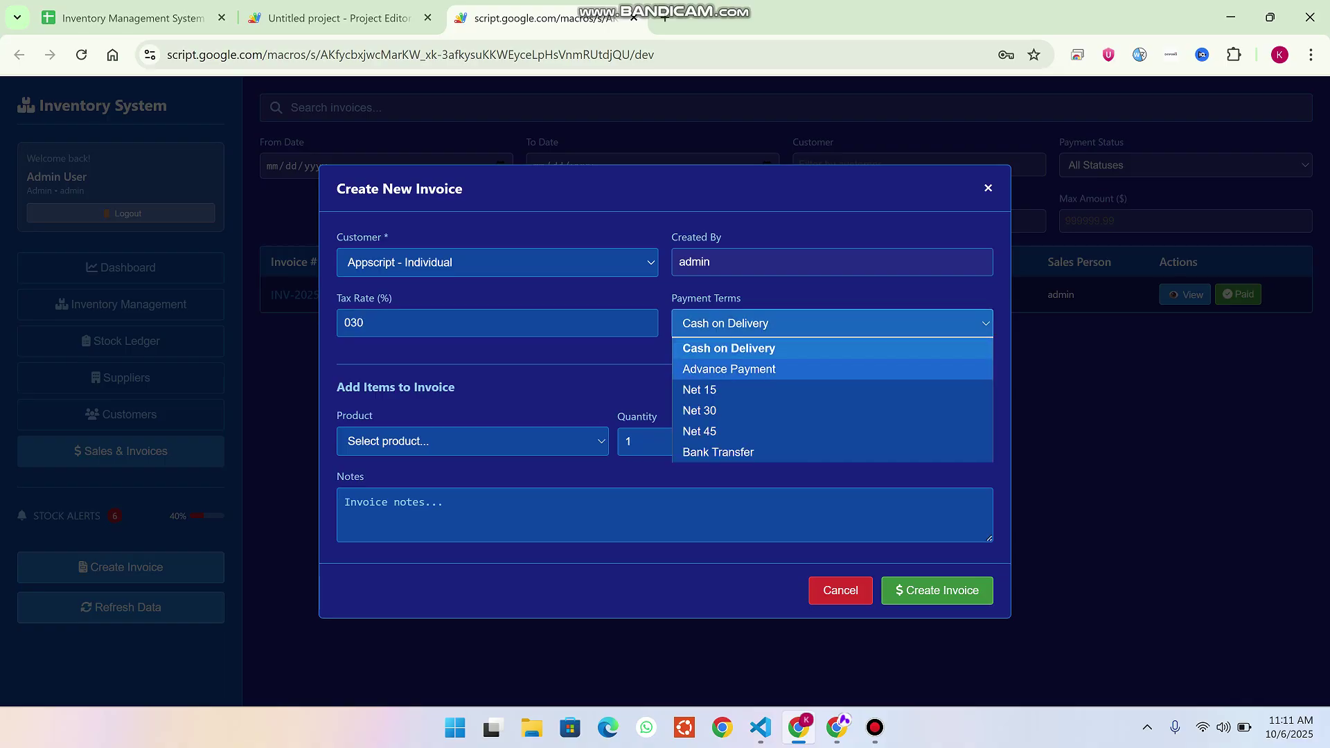
{"action": "key", "text": "Down"}
{"action": "key", "text": "Down"}
{"action": "key", "text": "Down"}
{"action": "key", "text": "Down"}
{"action": "key", "text": "Up"}
{"action": "key", "text": "Up"}
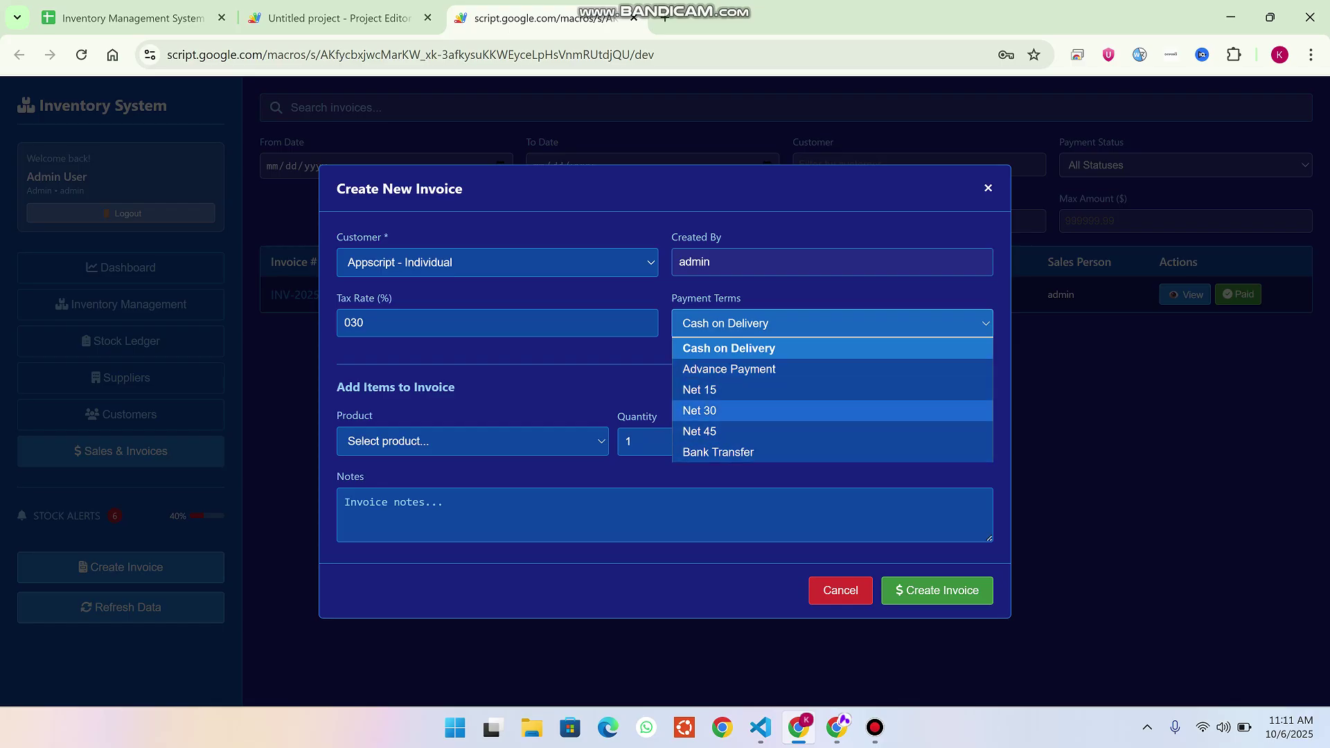
{"action": "key", "text": "Escape"}
Browse the products with their stock counts, then cancel the invoice and view the inventory product list.
{"action": "key", "text": "Tab"}
{"action": "key", "text": "space"}
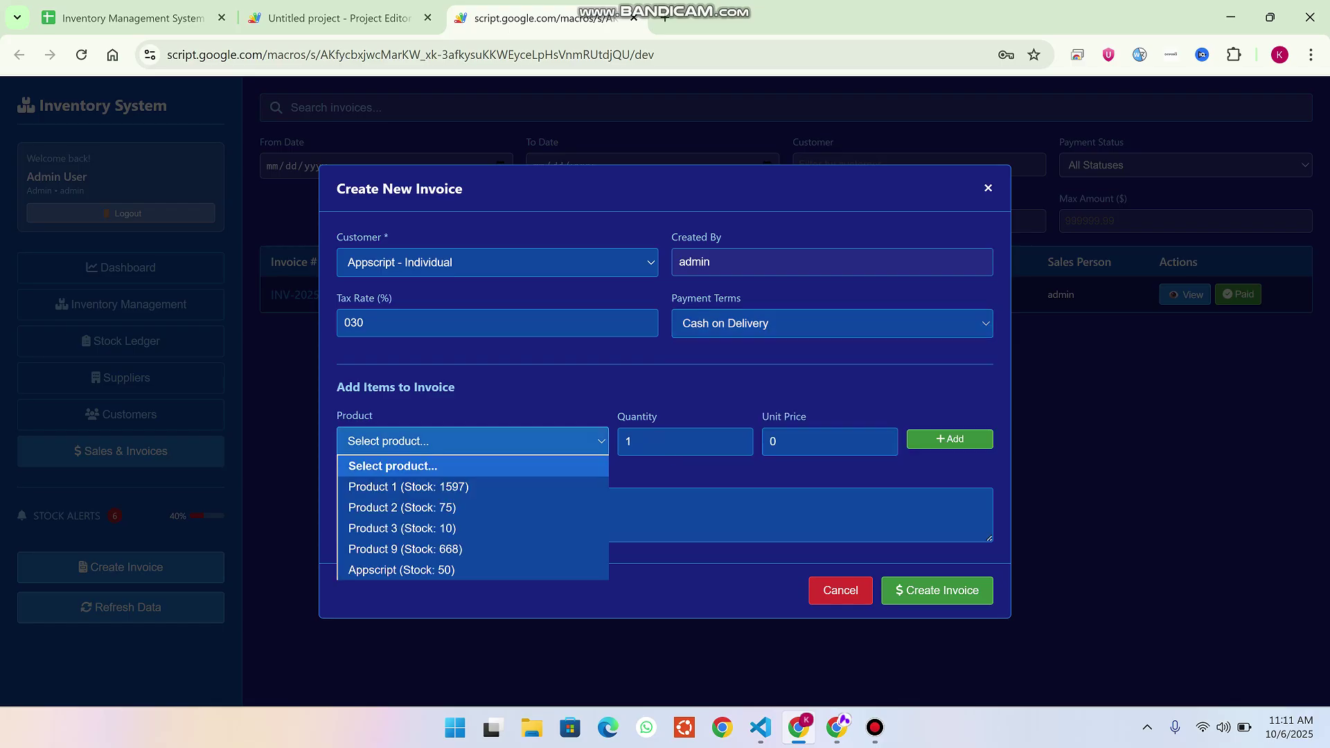
{"action": "key", "text": "Escape"}
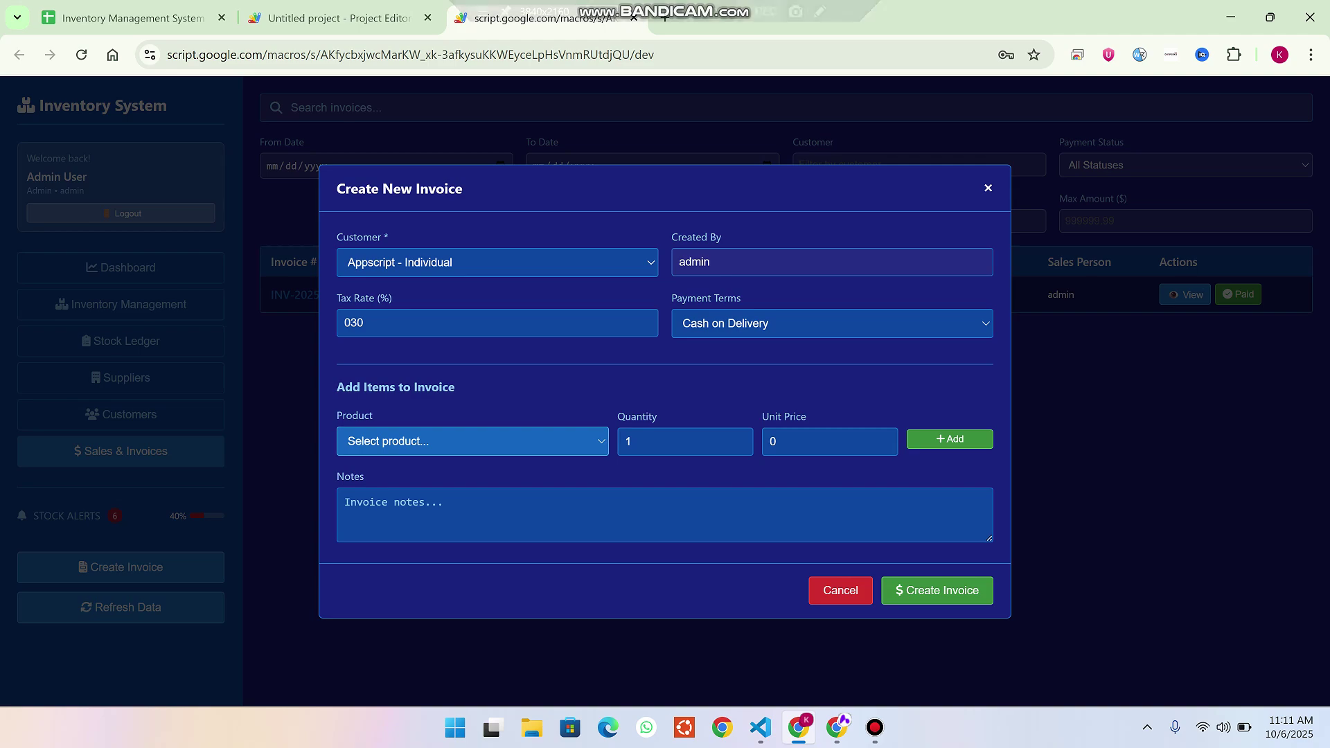
{"action": "key", "text": "space"}
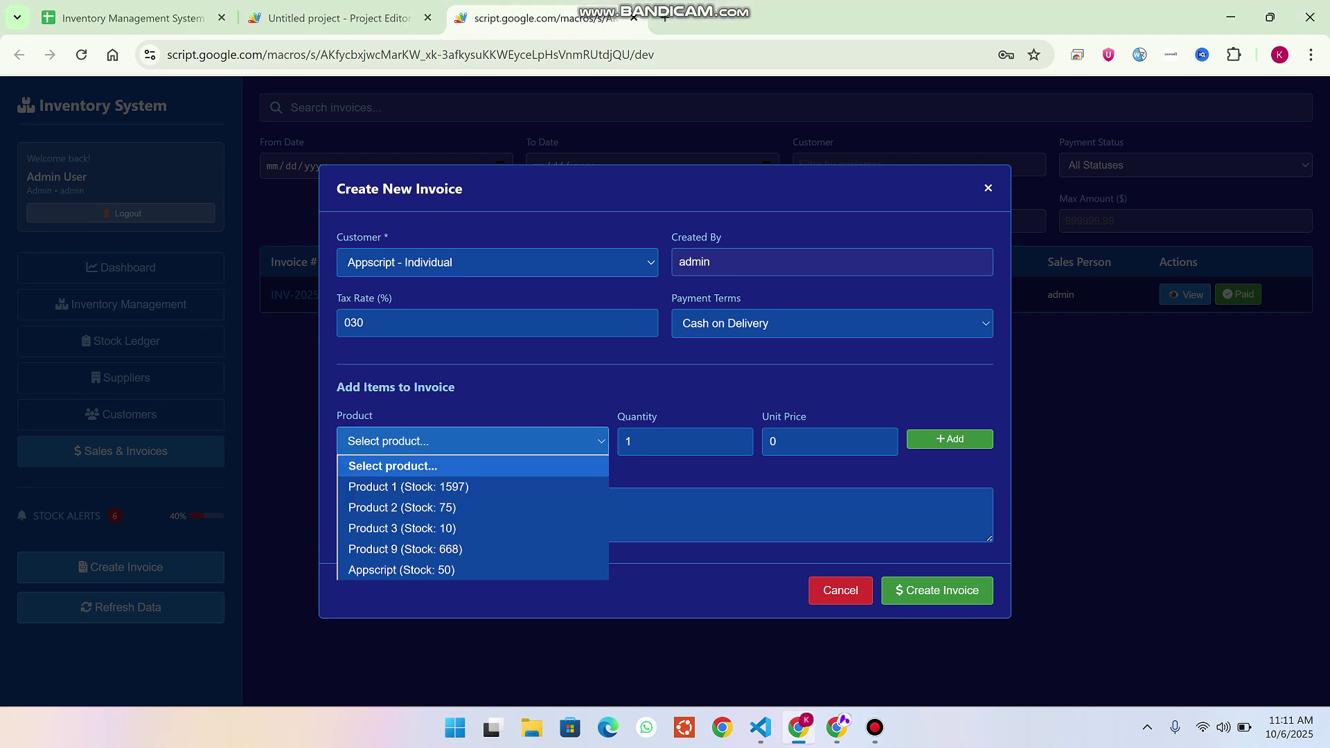
{"action": "key", "text": "Escape"}
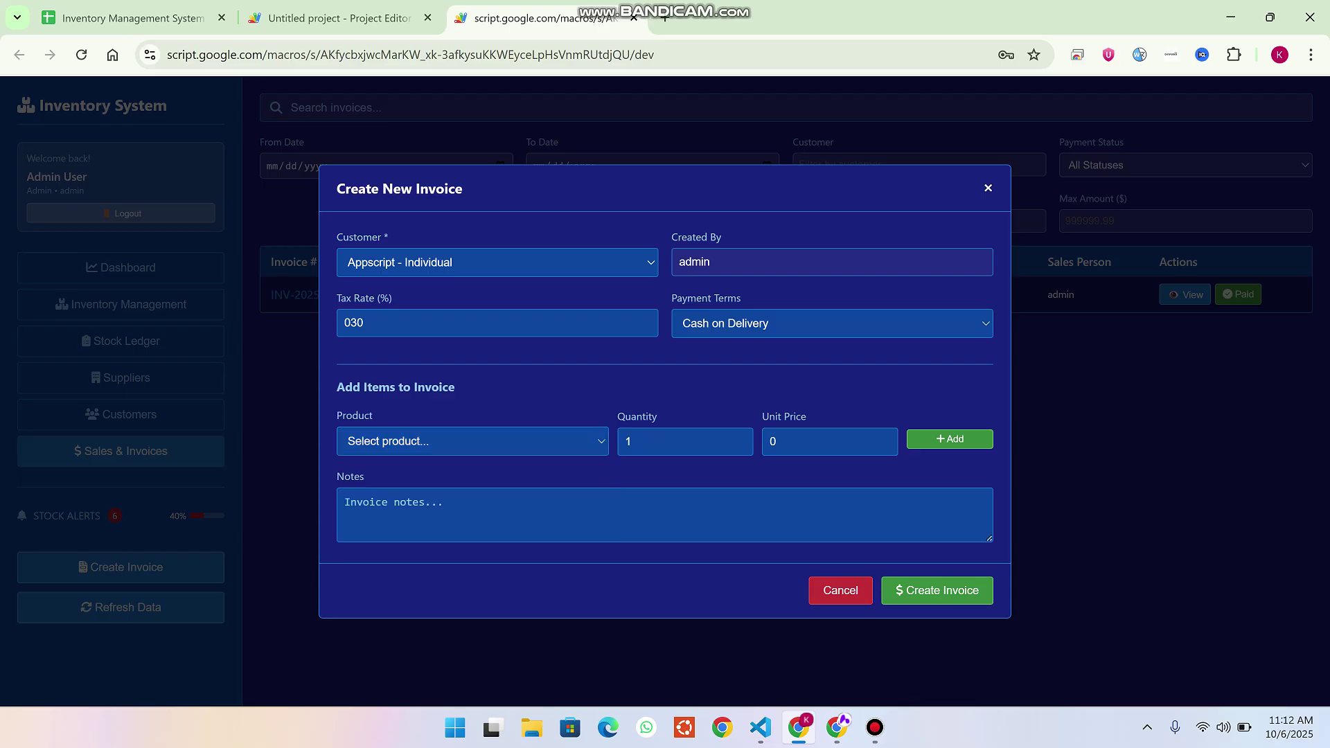
{"action": "key", "text": "Escape"}
{"action": "left_click", "coordinate": [121, 304]}
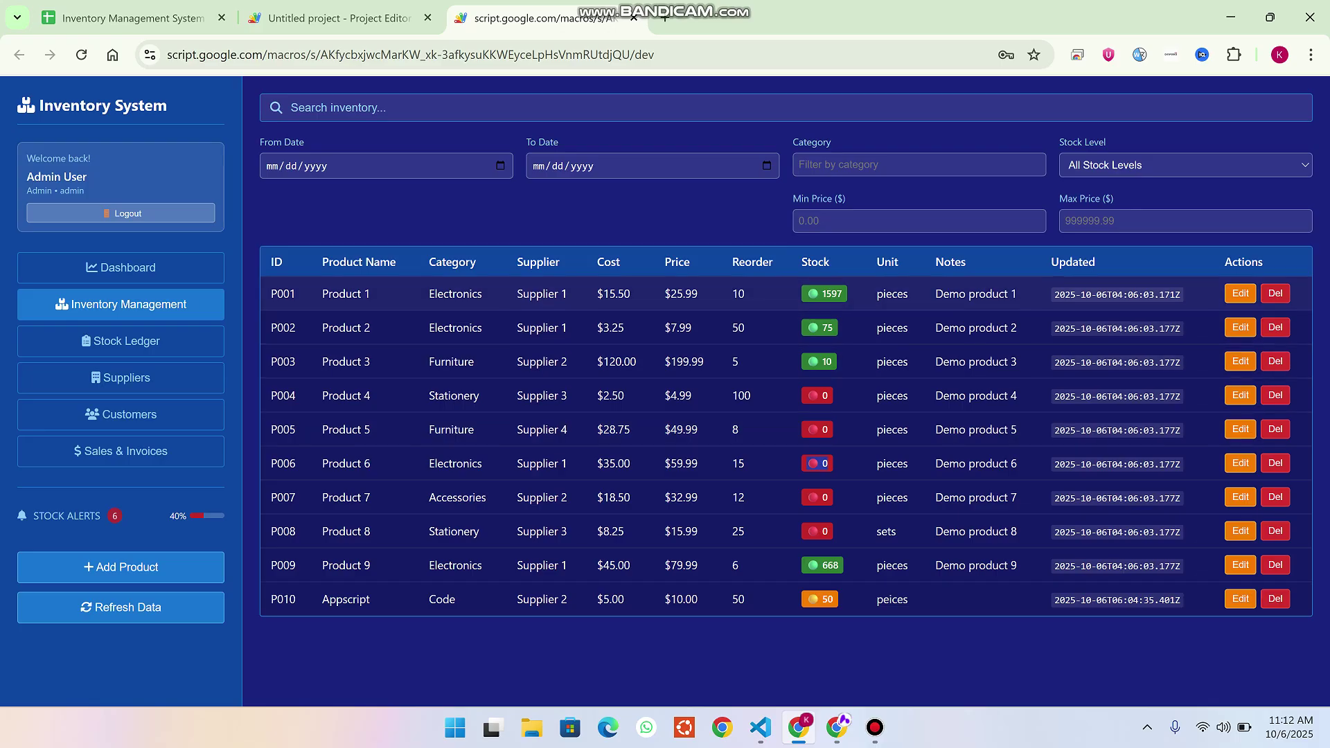
Note Product 1's 1597 stock, then choose Product 1 at $25.99 on a new invoice.
{"action": "double_click", "coordinate": [832, 294]}
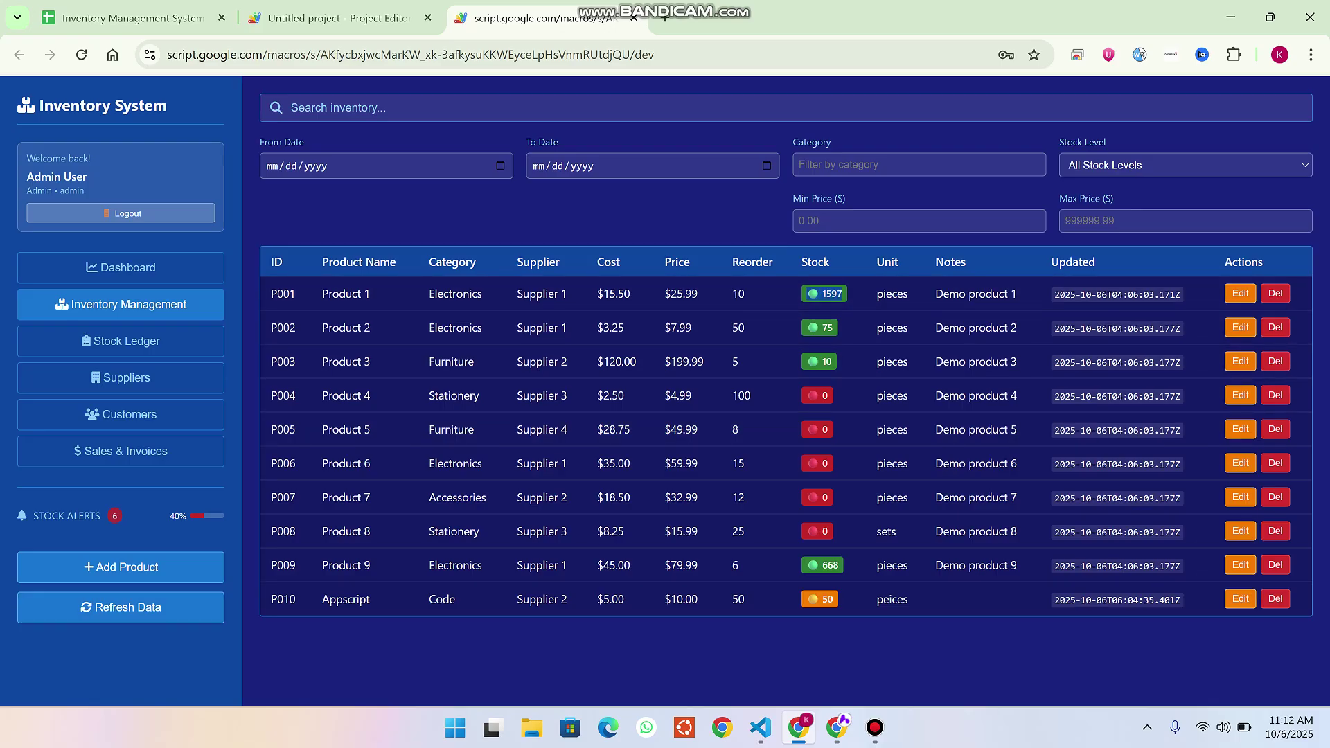
{"action": "left_click", "coordinate": [120, 451]}
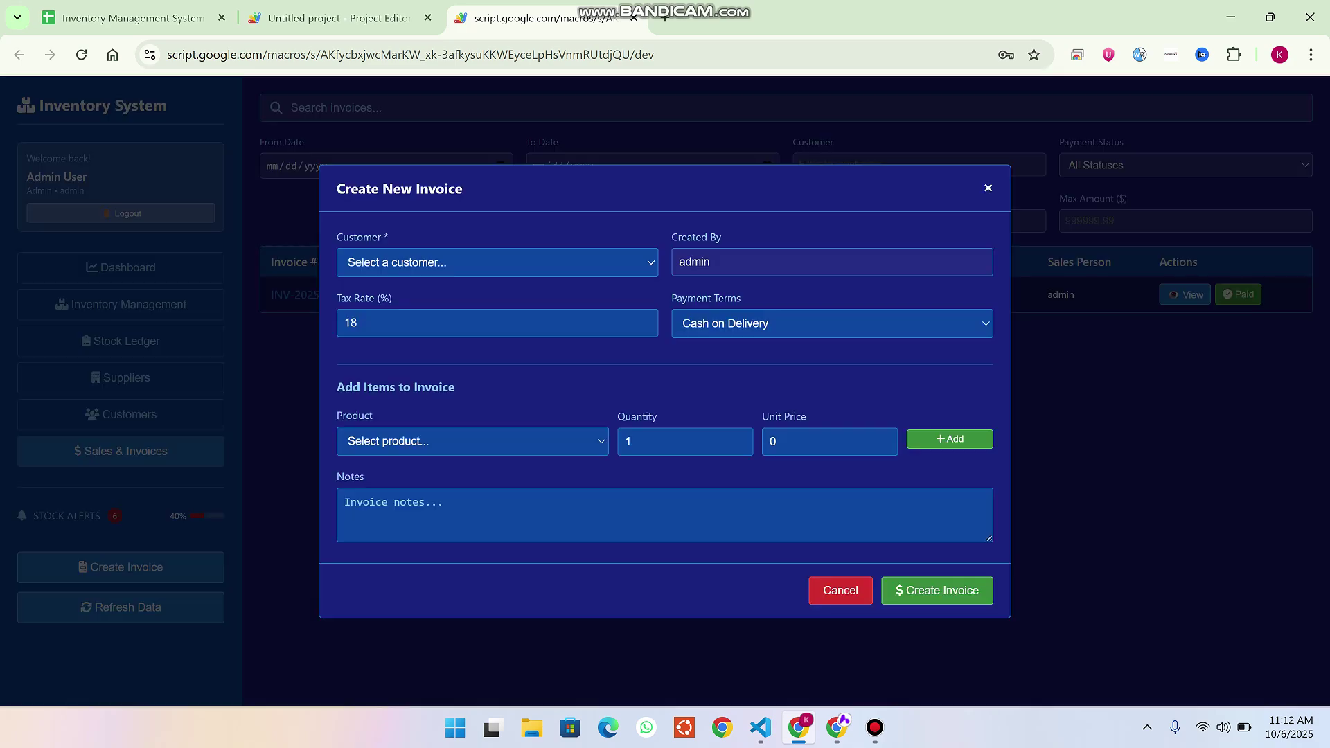
{"action": "left_click", "coordinate": [472, 441]}
{"action": "left_click", "coordinate": [408, 486]}
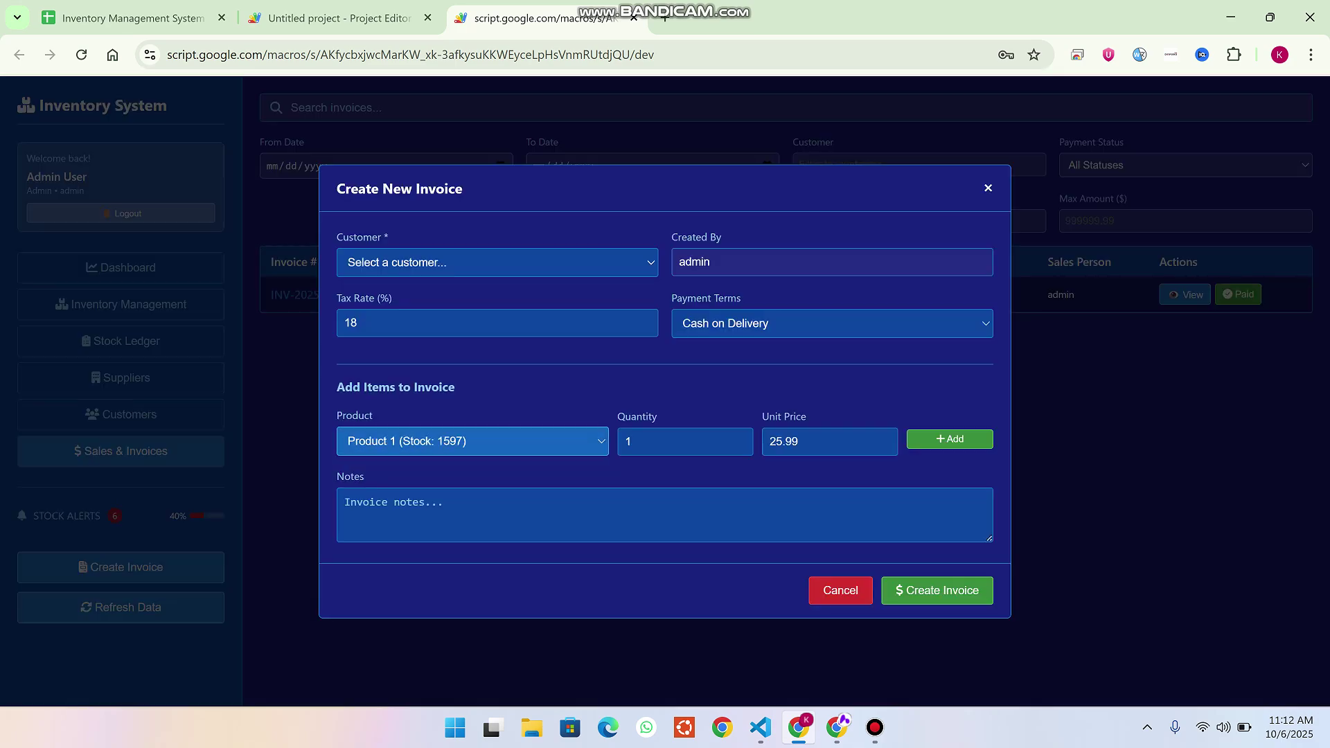
Enter quantity 11600 and add the item, acknowledging the insufficient-stock warning.
{"action": "left_click", "coordinate": [678, 441]}
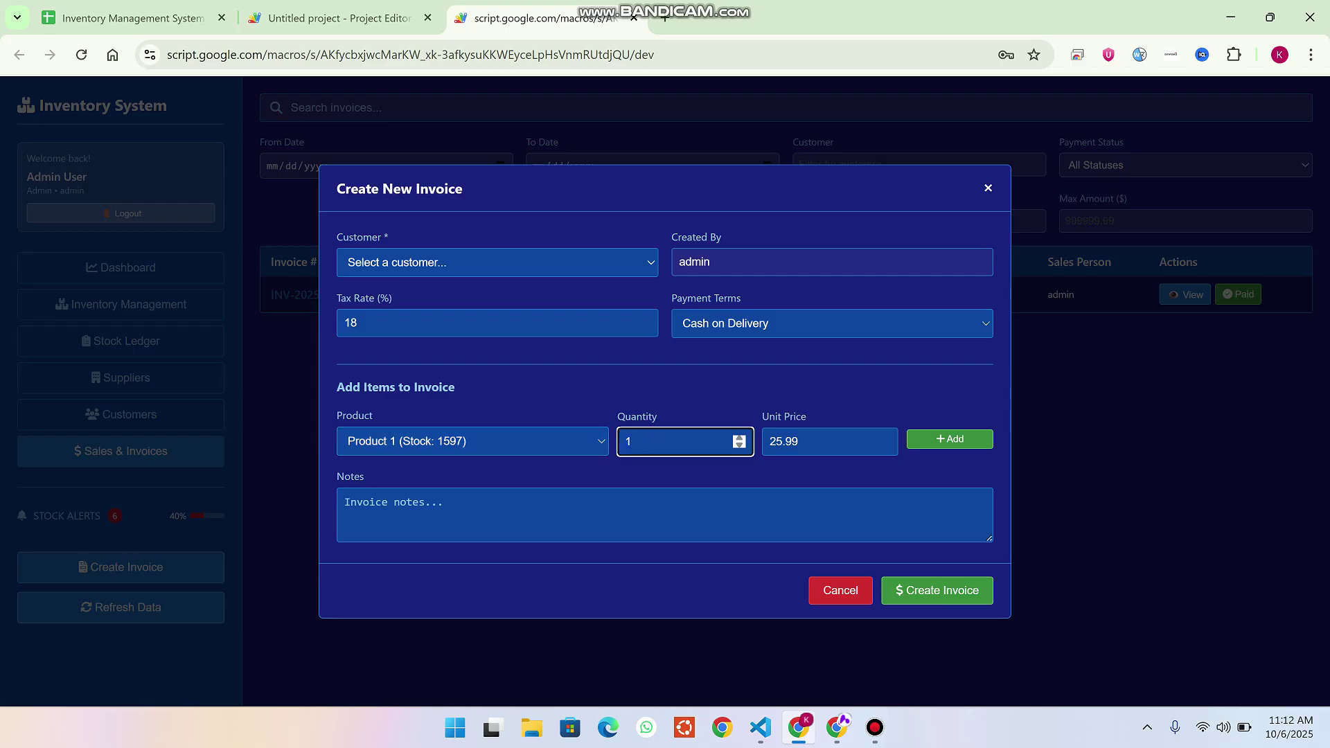
{"action": "type", "text": "1600"}
{"action": "key", "text": "Return"}
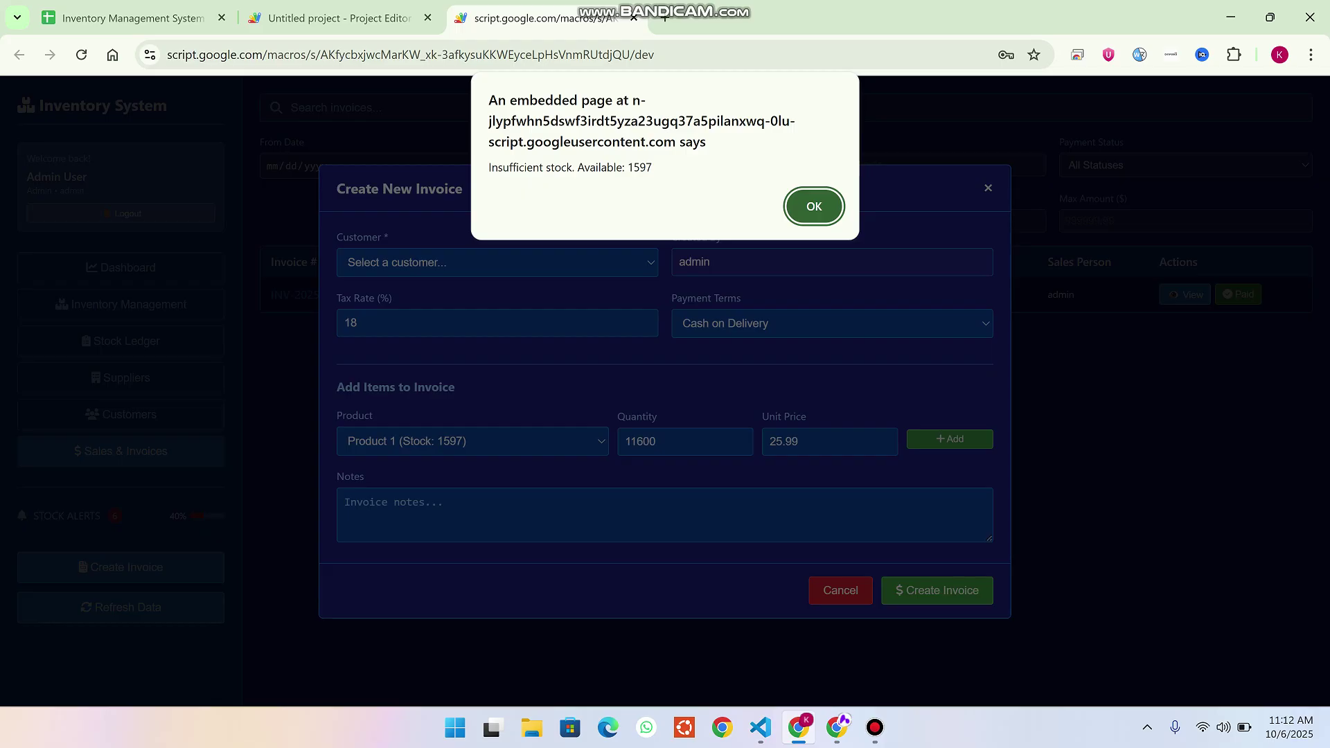
{"action": "key", "text": "Return"}
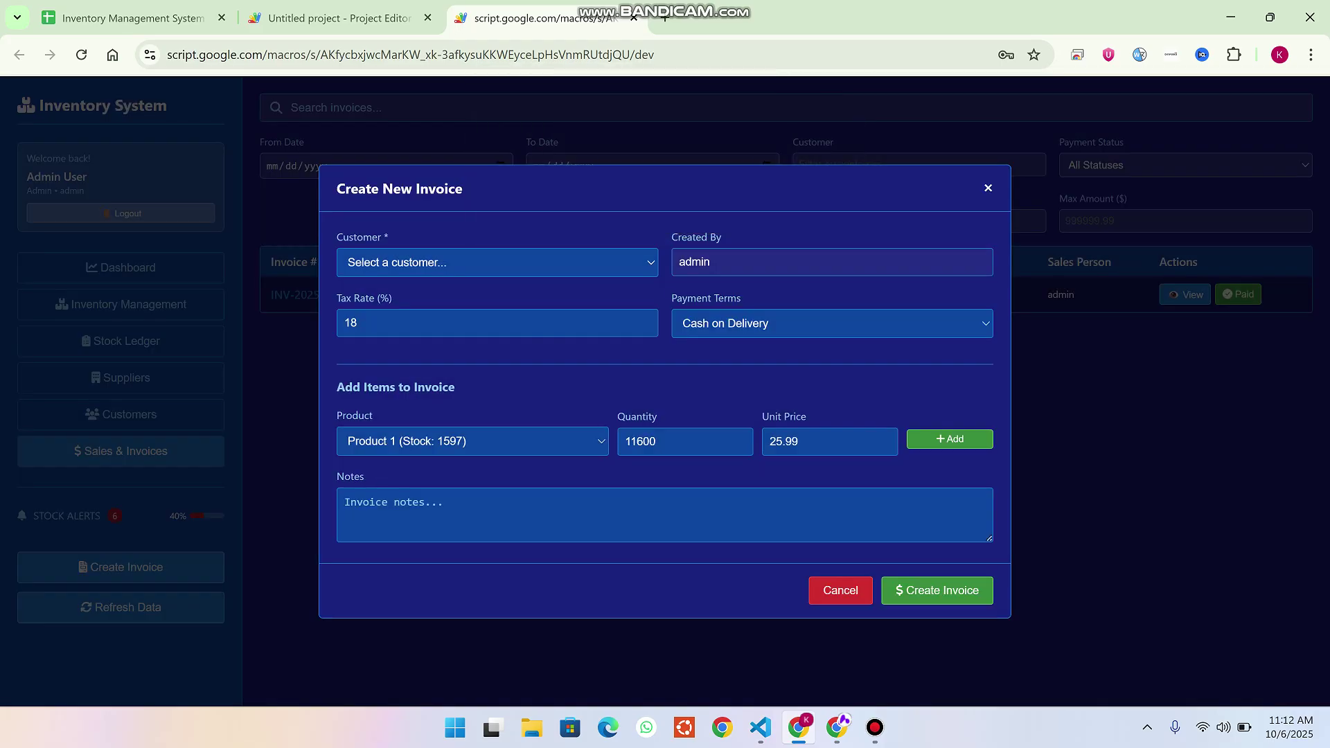